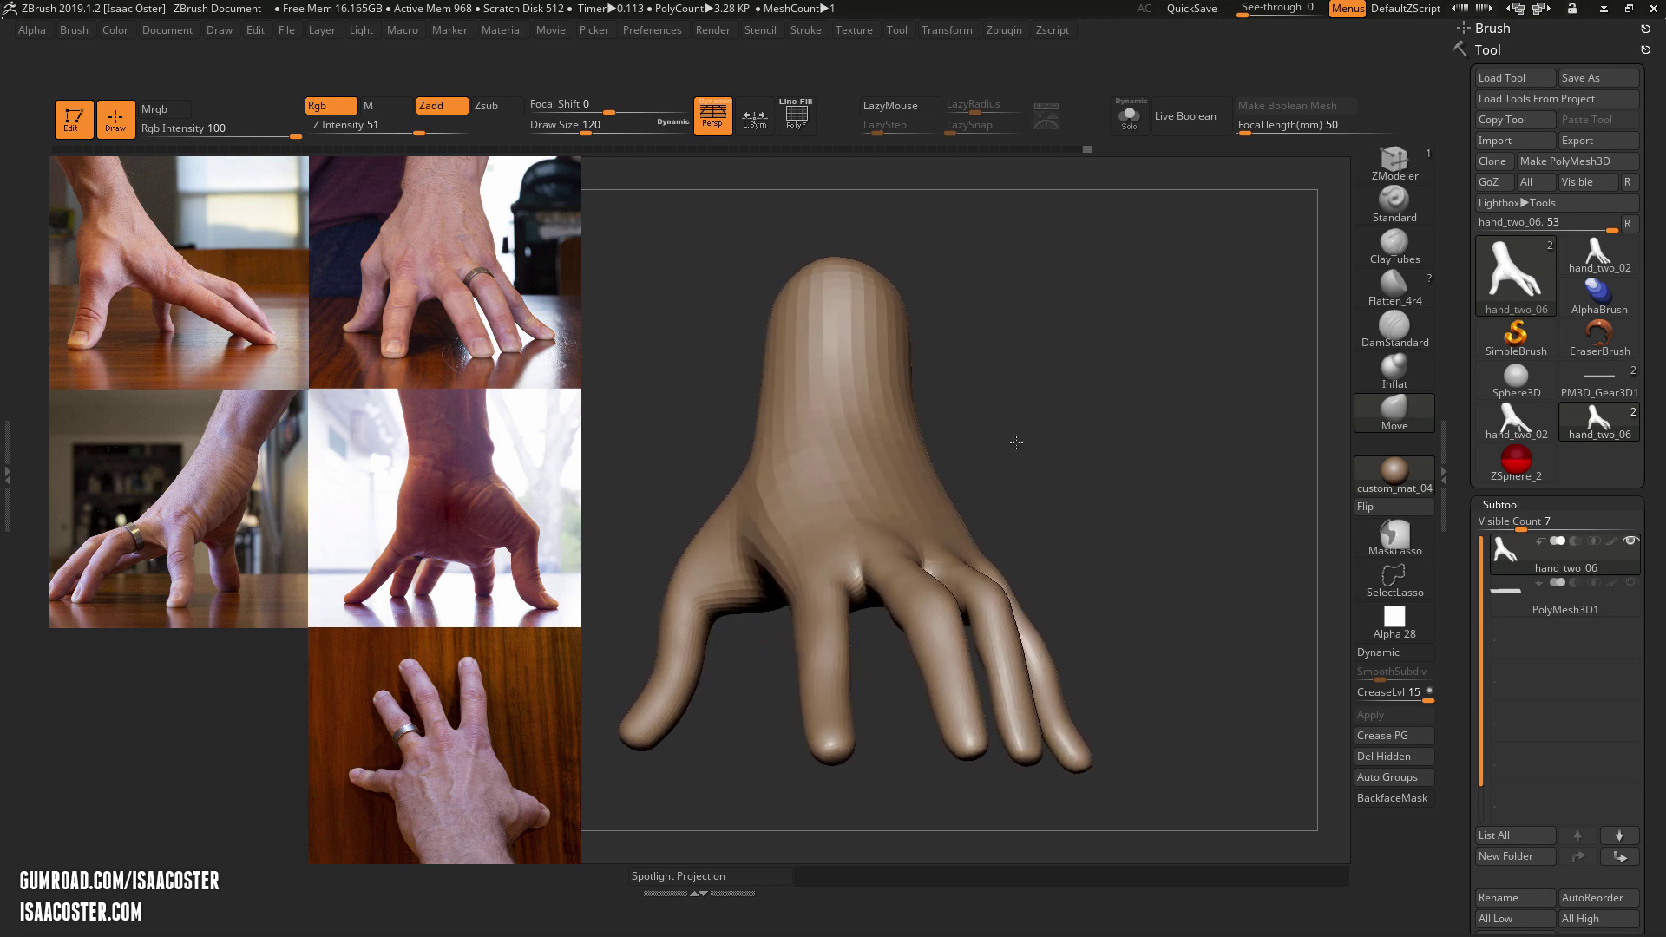
Smooth the creased surface of the palm and the webbing at the base of the fingers on the hand mesh
left_click_drag(1123, 371, 1119, 460, "alt")
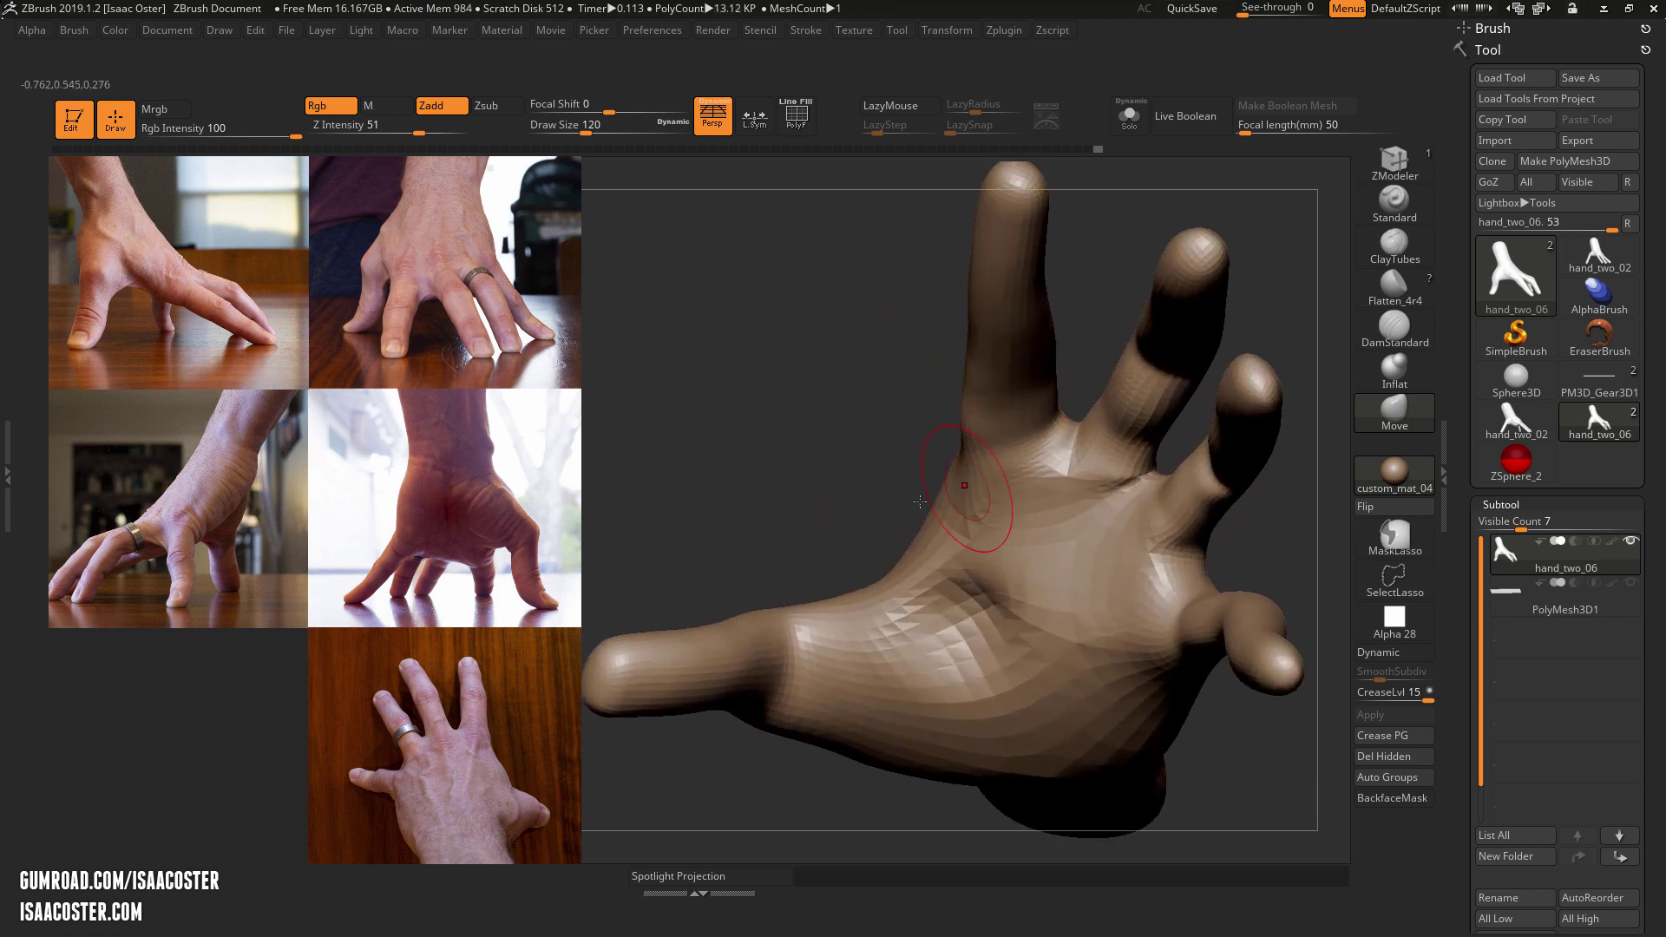
left_click_drag(919, 501, 879, 523, "alt")
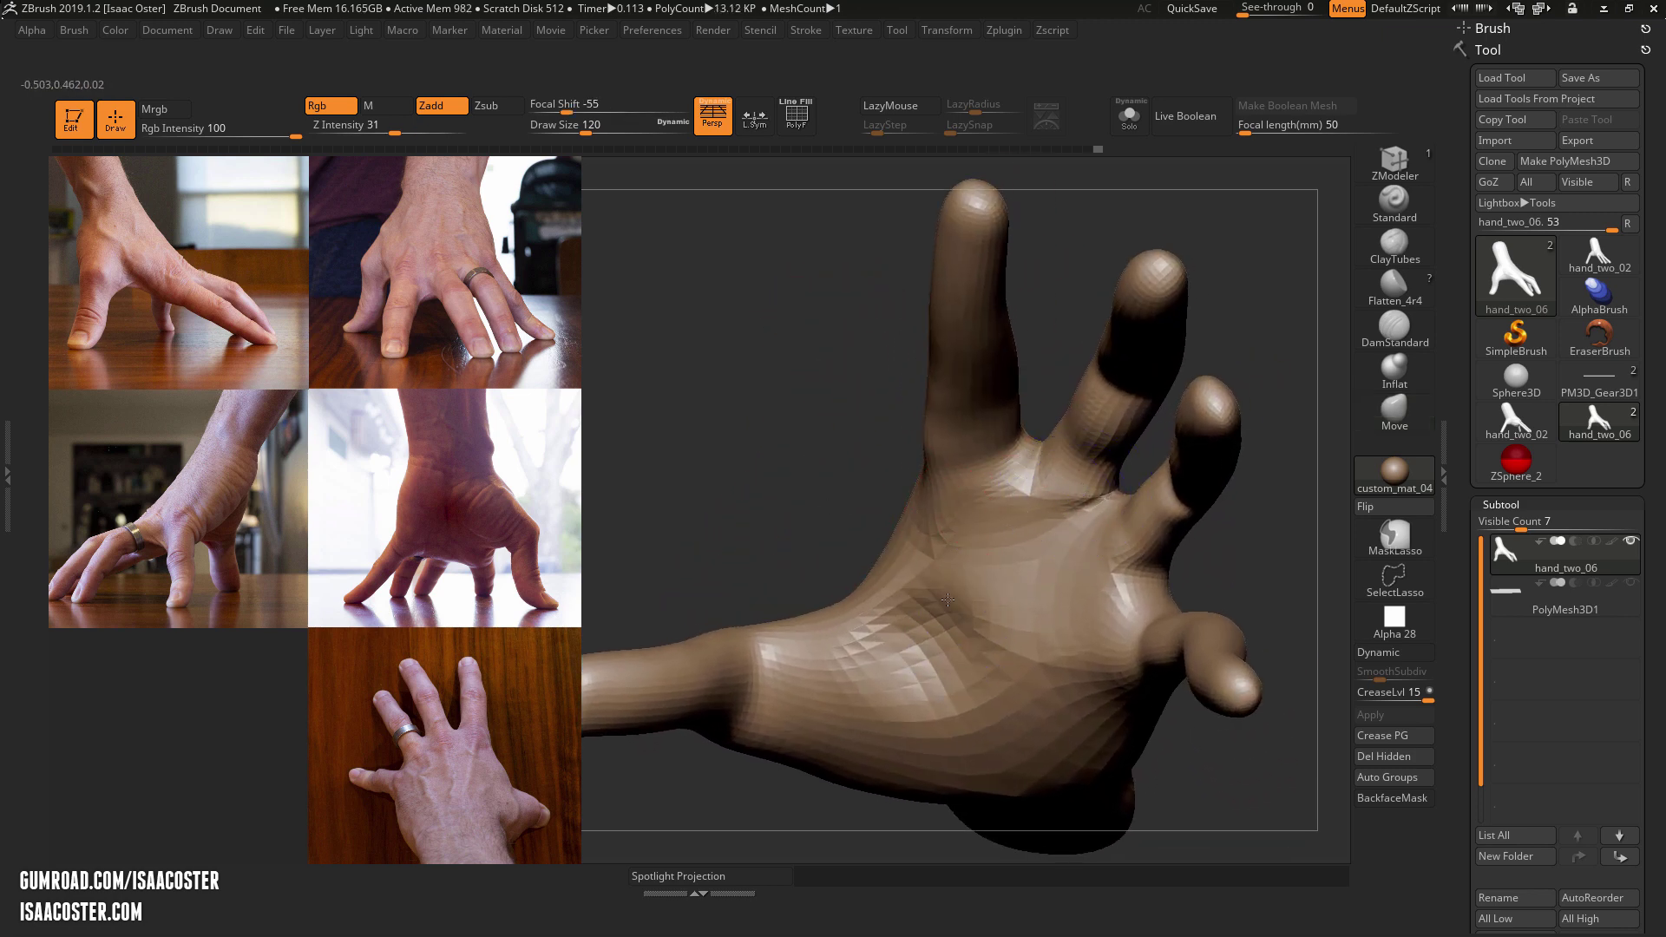
left_click_drag(969, 622, 933, 681, "shift")
left_click_drag(794, 494, 880, 491)
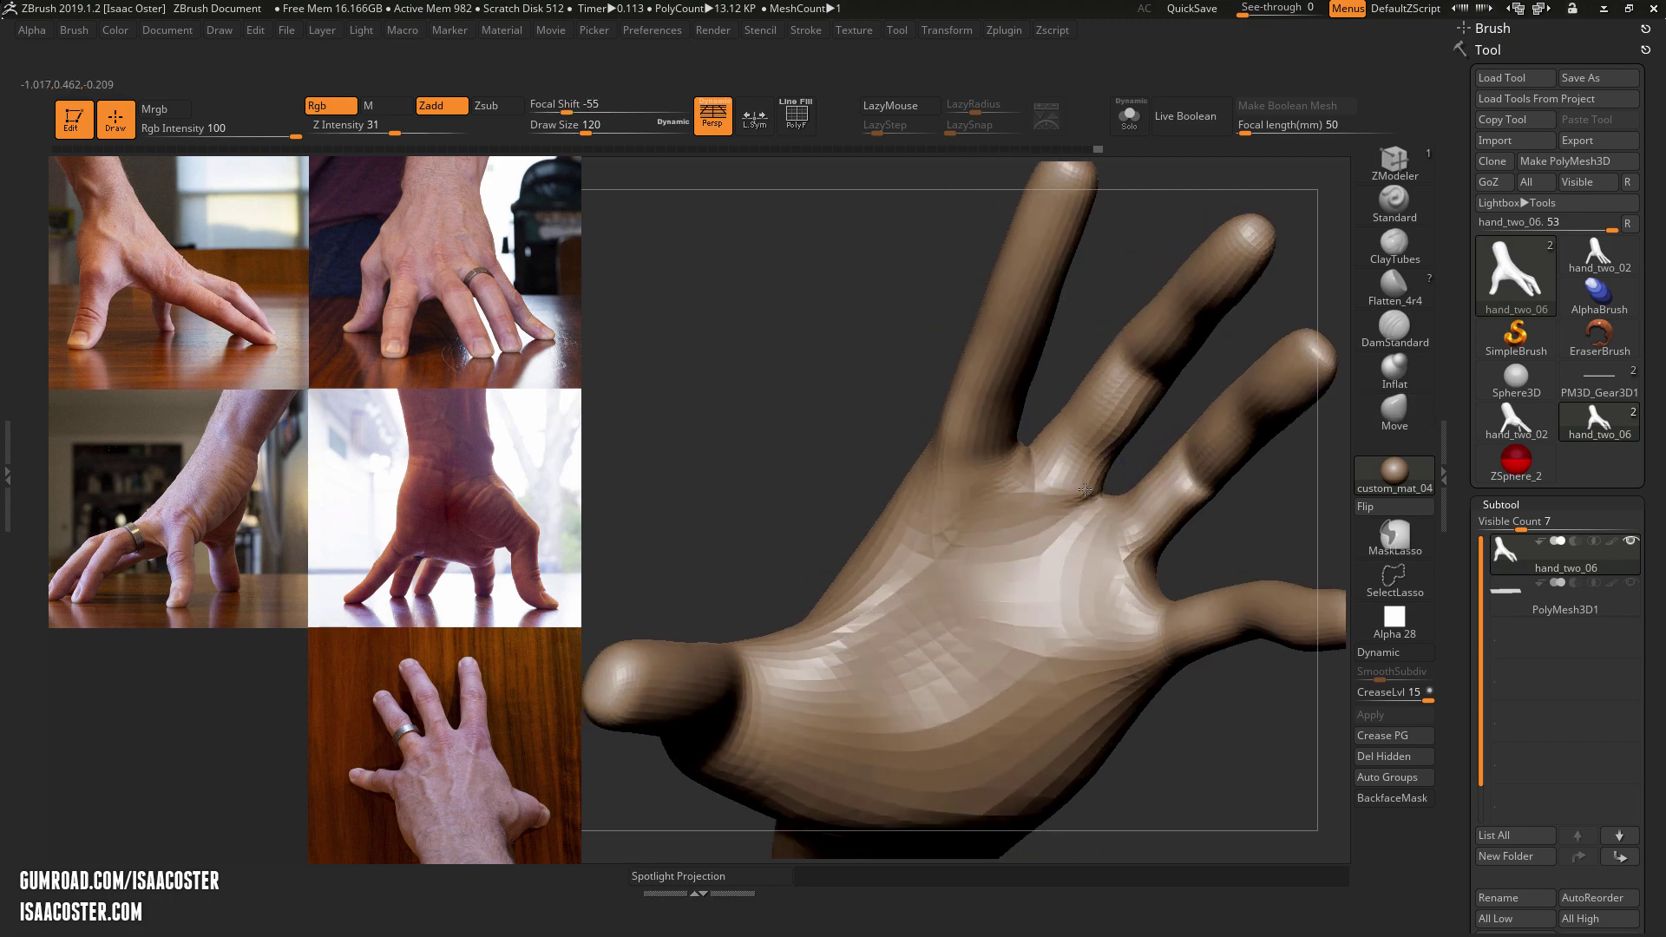
left_click_drag(1048, 486, 1072, 478, "shift")
key("shift")
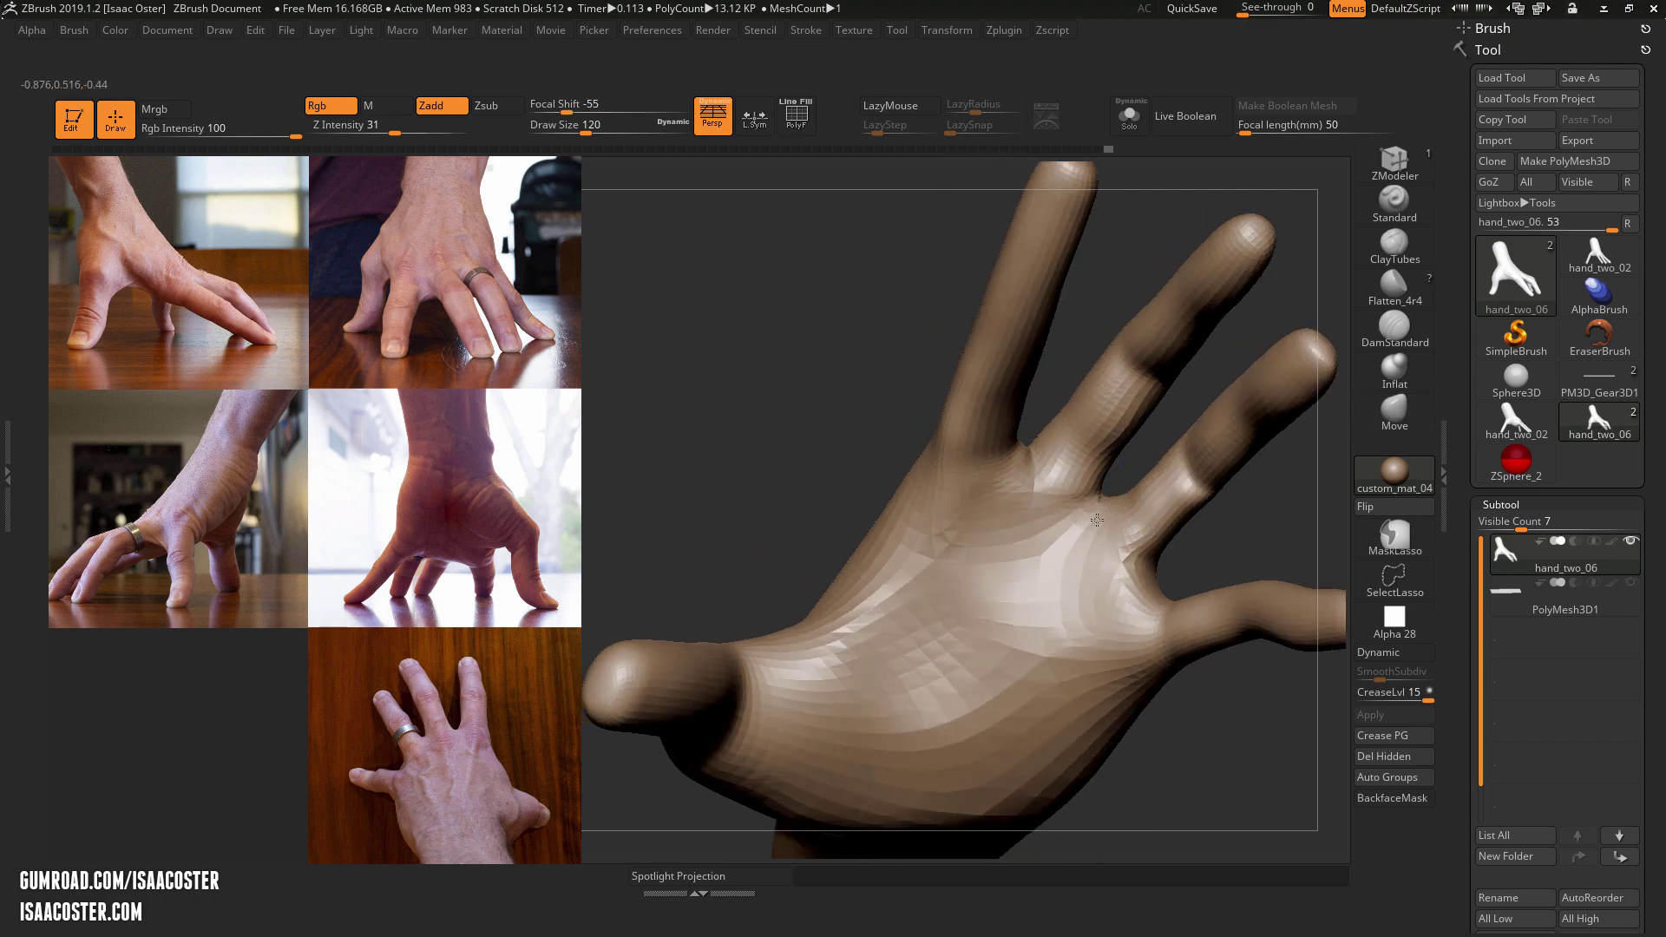
Flip the Spotlight reference photos horizontally and enlarge them so the side view of the hand sits beside the model
left_click_drag(879, 469, 698, 618)
left_click_drag(1200, 576, 937, 681, "alt")
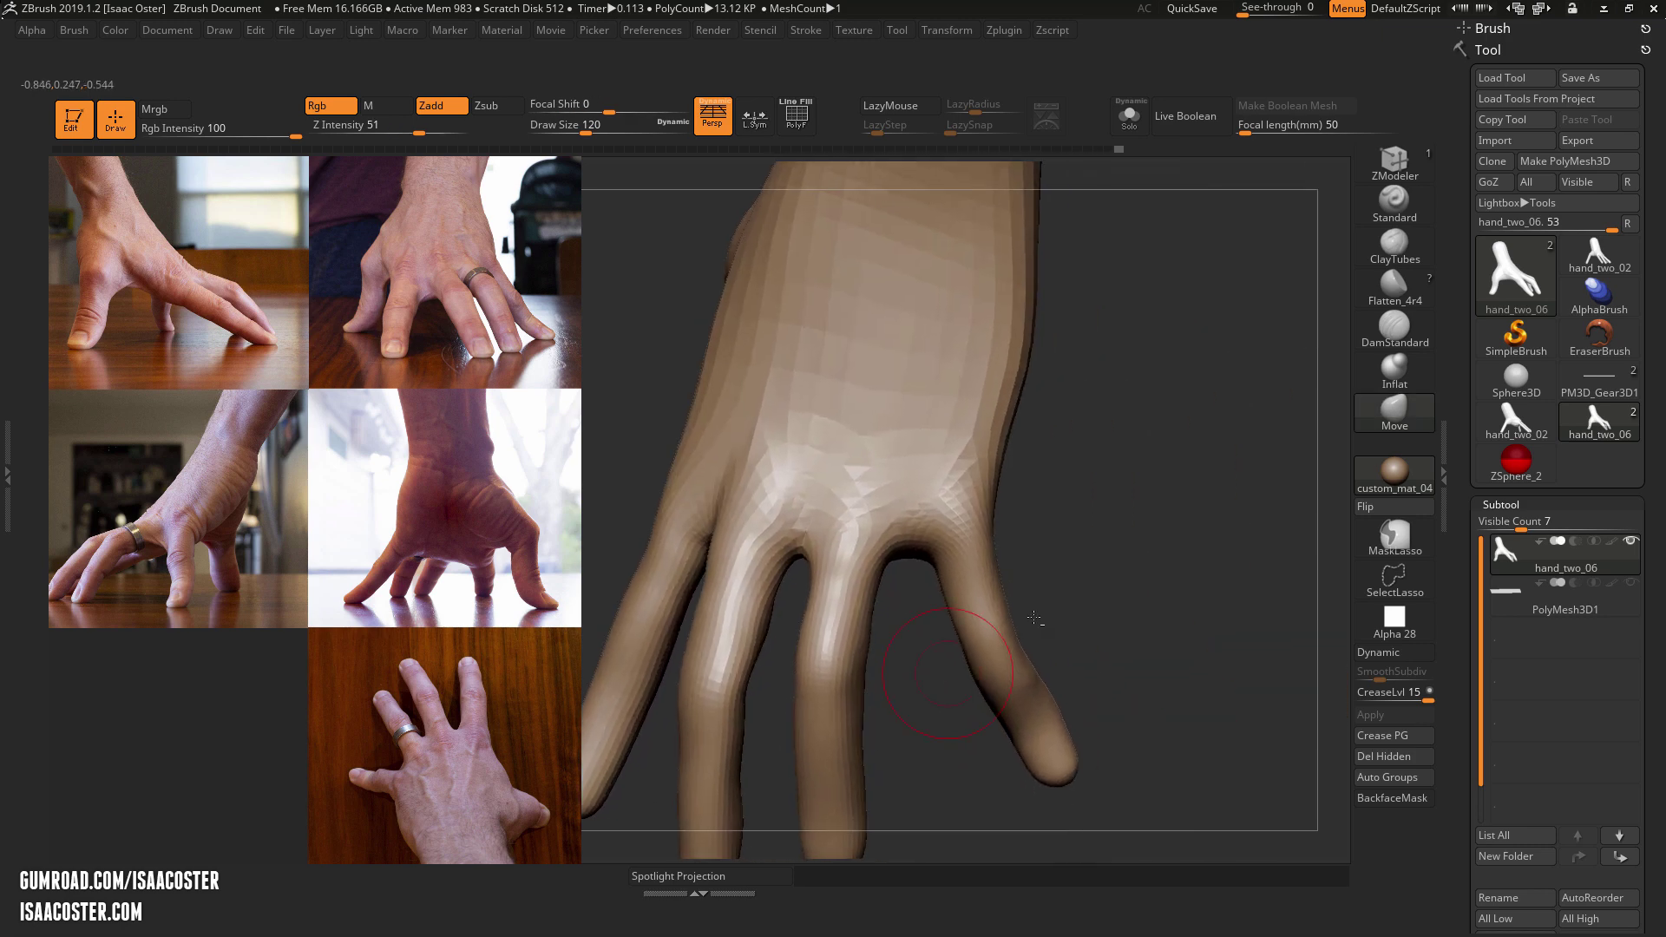
mouse_move(1123, 564)
left_mouse_down("alt")
mouse_move(1138, 483)
mouse_move(1175, 491)
mouse_move(1141, 510)
left_mouse_up("alt")
mouse_move(1028, 544)
right_mouse_down()
mouse_move(1120, 513)
mouse_move(1128, 590)
mouse_move(1202, 651)
mouse_move(1138, 658)
mouse_move(1085, 773)
mouse_move(1065, 694)
mouse_move(1015, 695)
right_mouse_up()
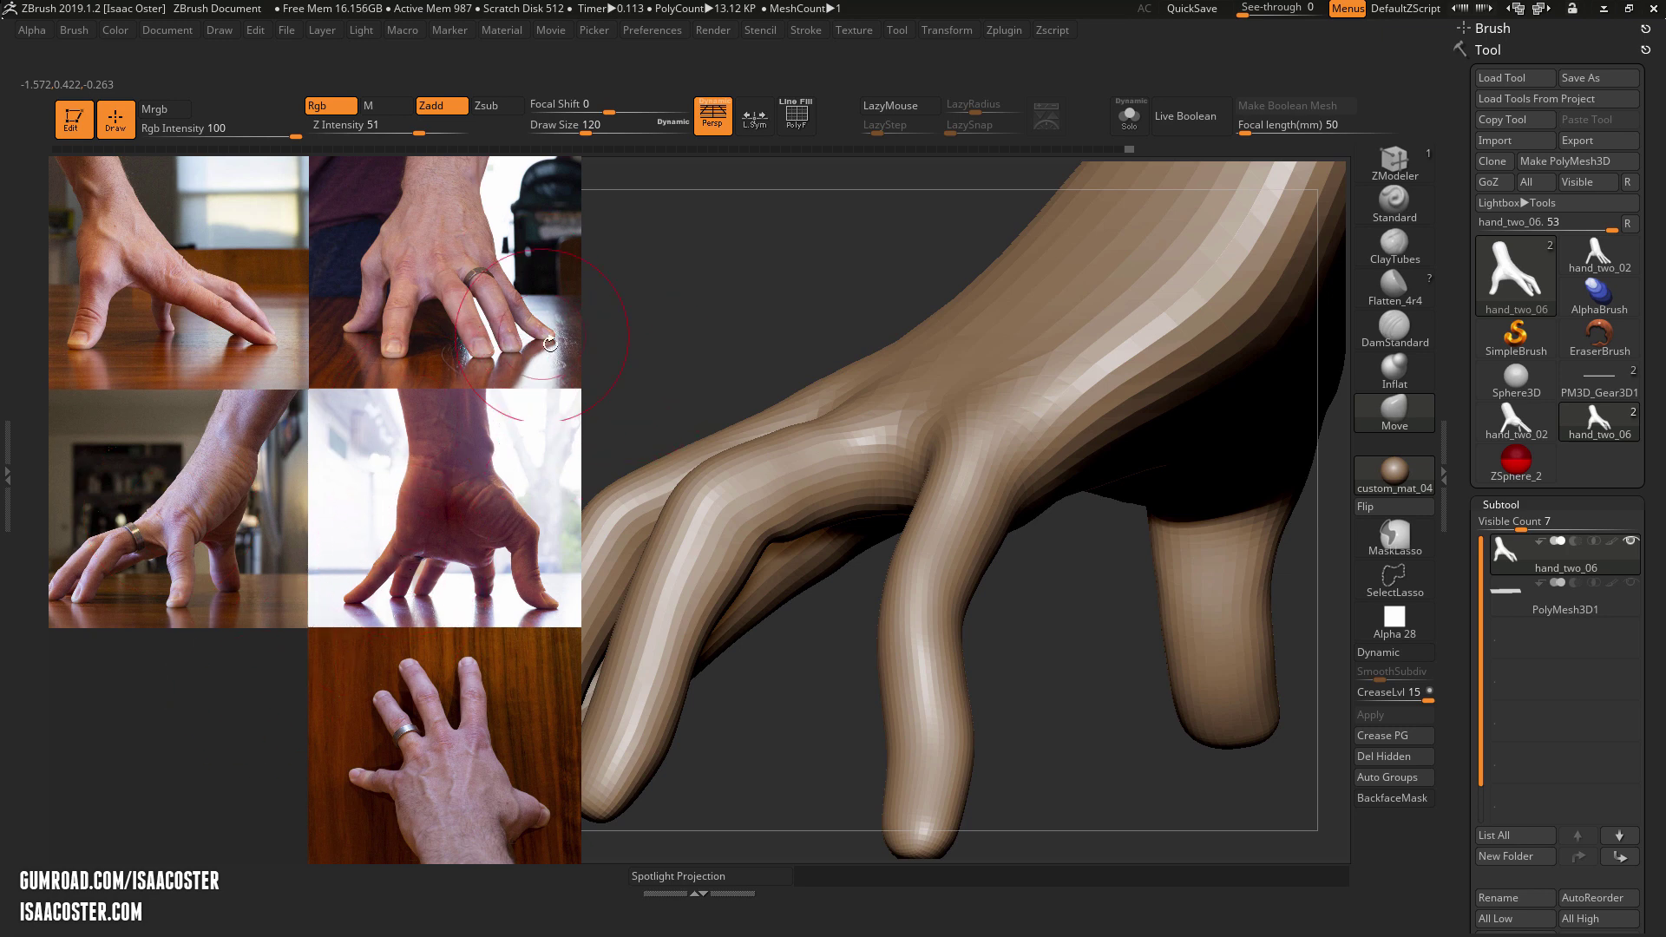
key("shift+z")
left_click(831, 441)
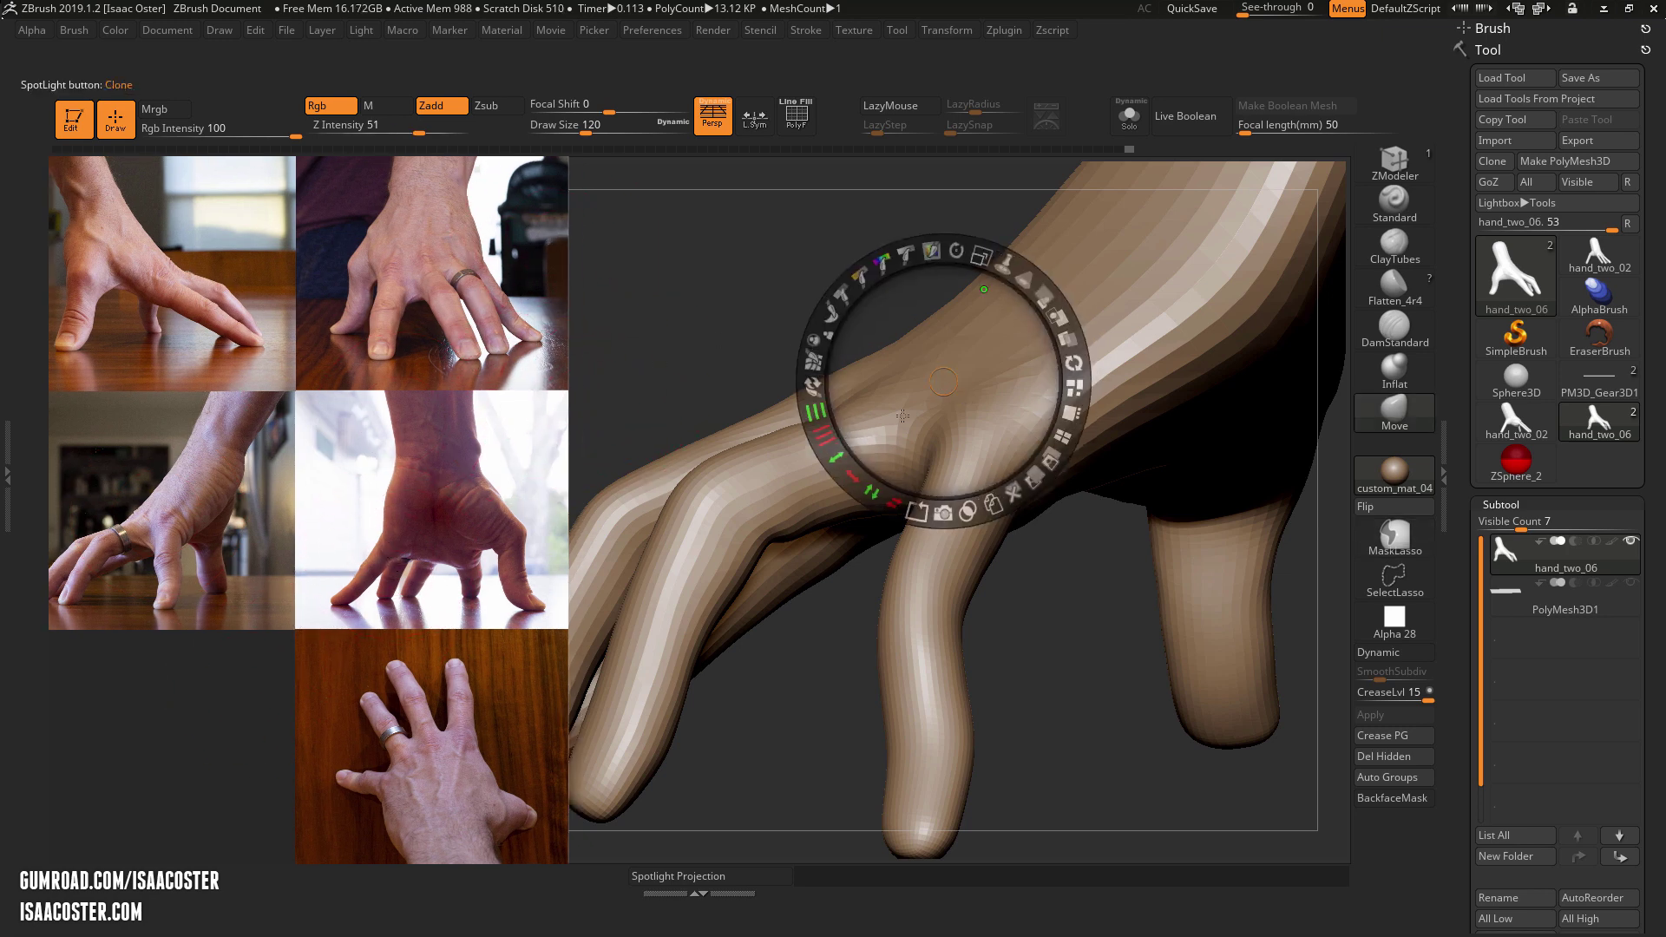
left_click(894, 504)
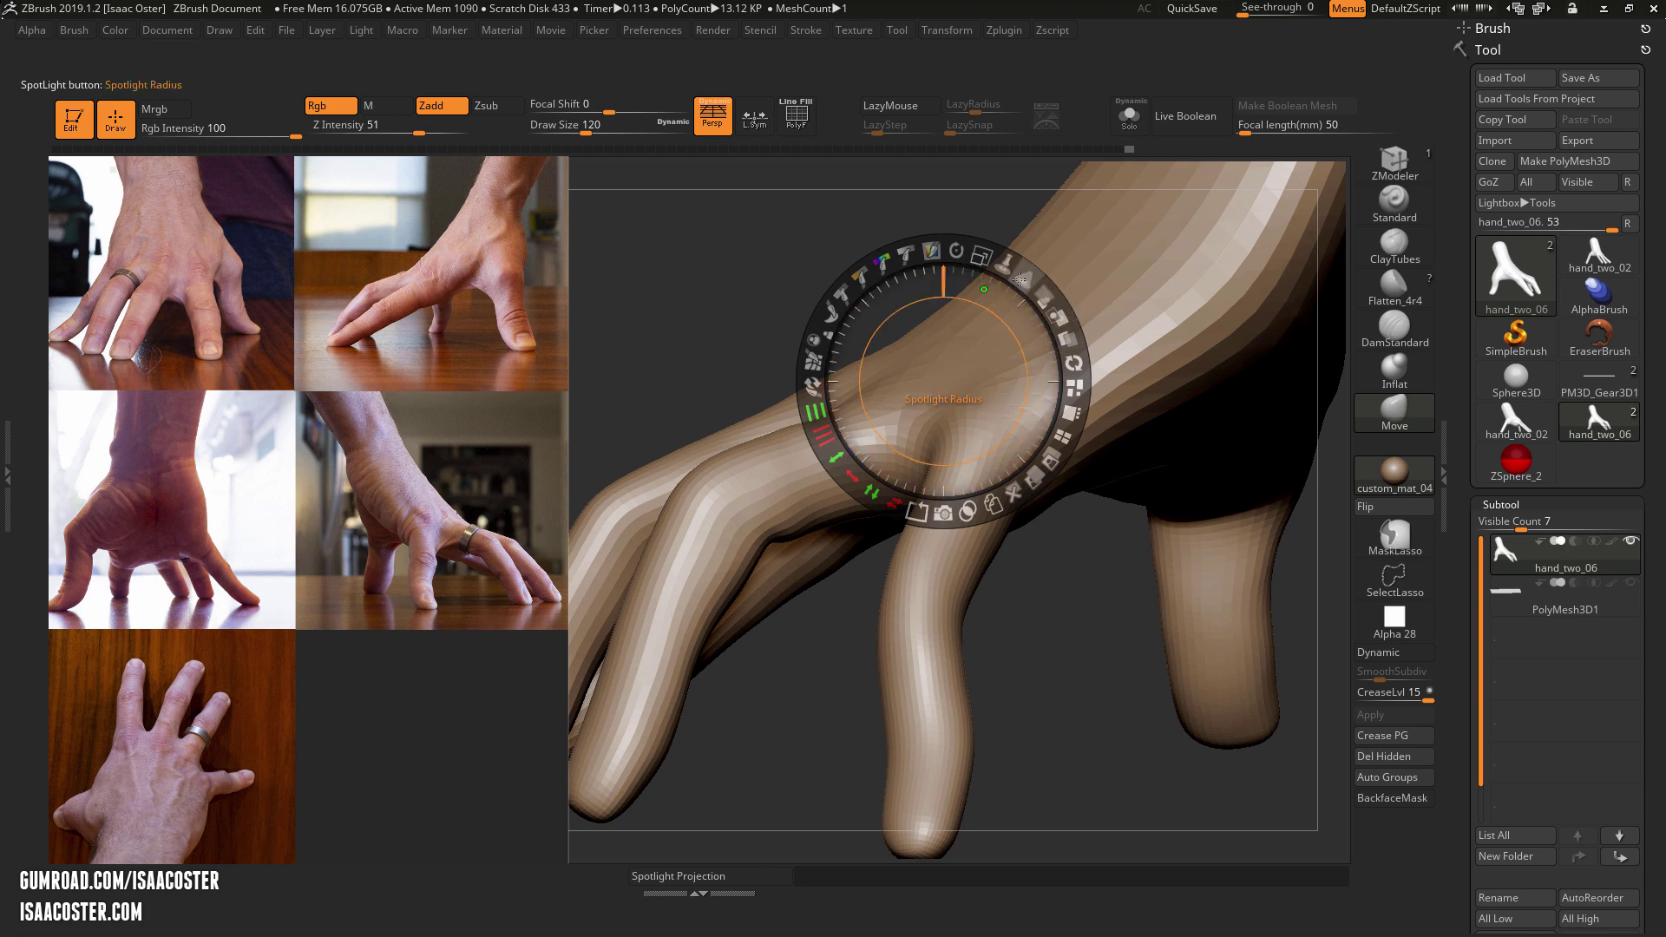
left_click_drag(987, 260, 1046, 272)
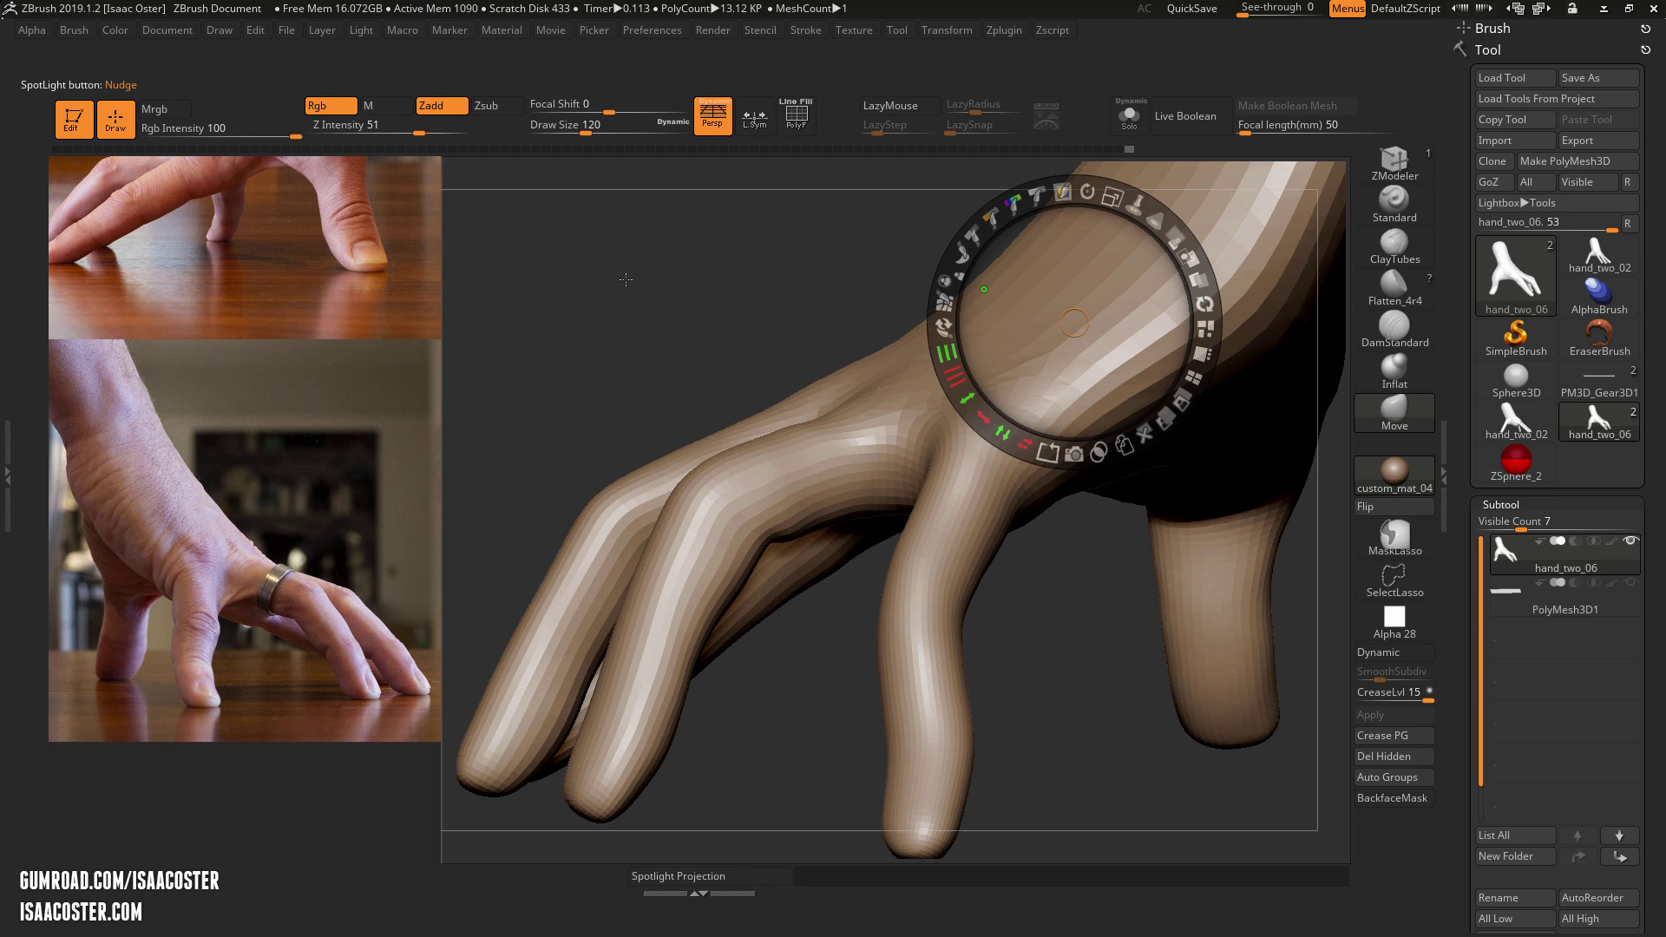
key("z")
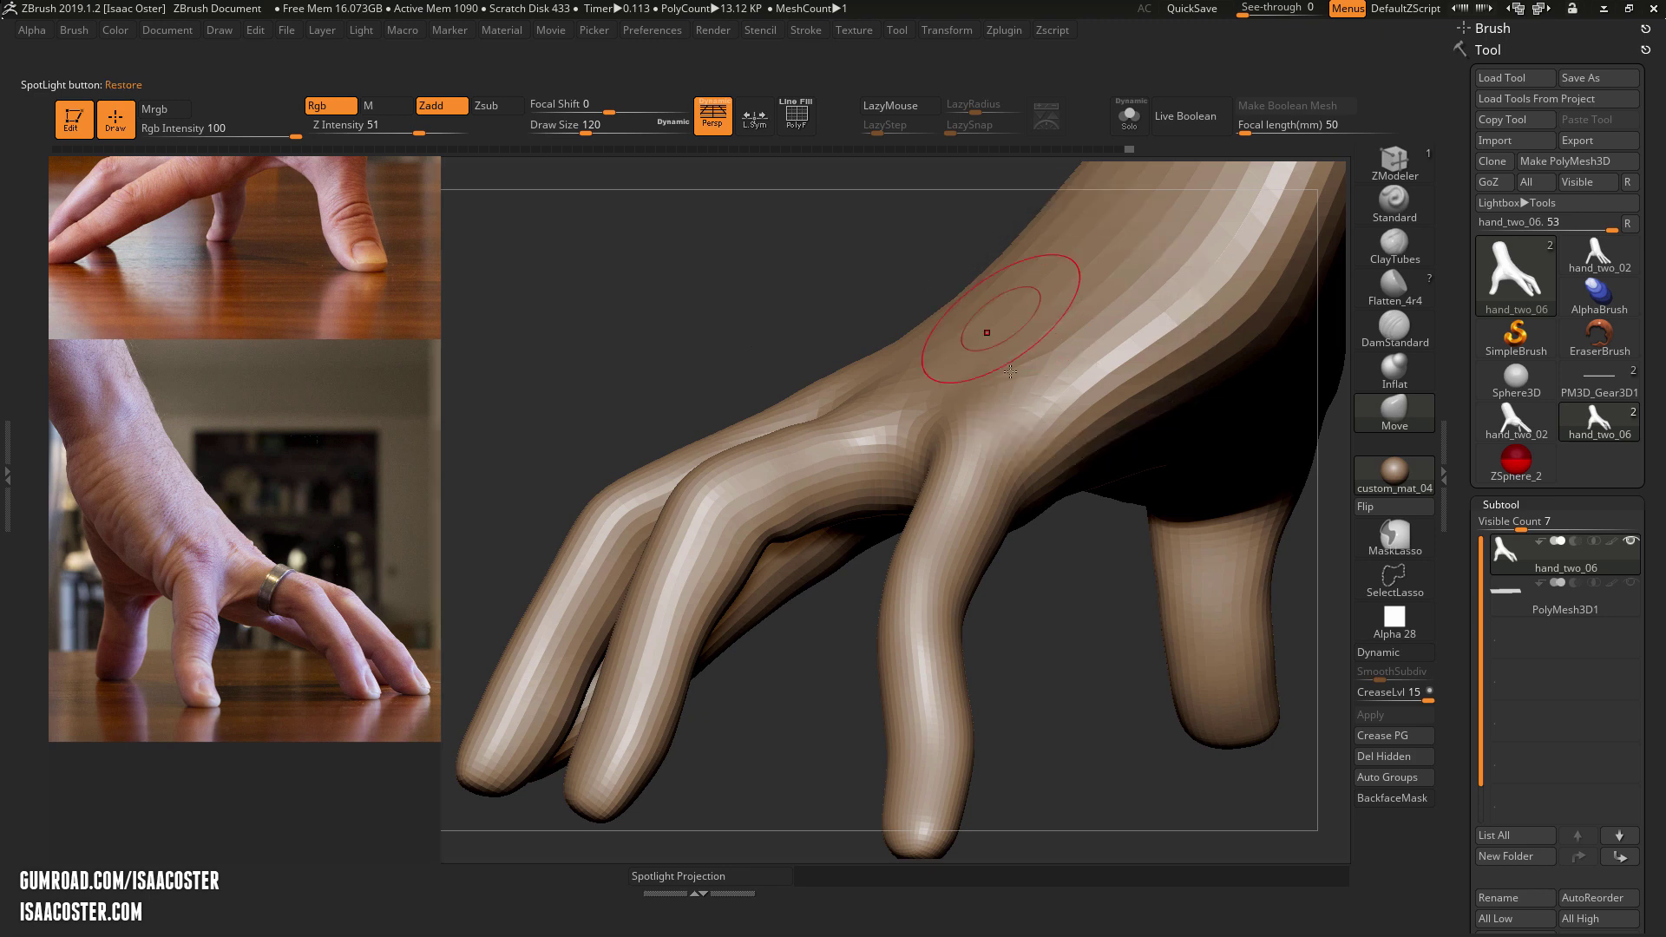
Set the Move brush's Draw Size to 27 and frame the whole hand from the side next to the reference
mouse_move(711, 335)
left_mouse_down("alt")
mouse_move(706, 312)
mouse_move(703, 356)
mouse_move(631, 322)
left_mouse_up("alt")
type("s27")
key("Return")
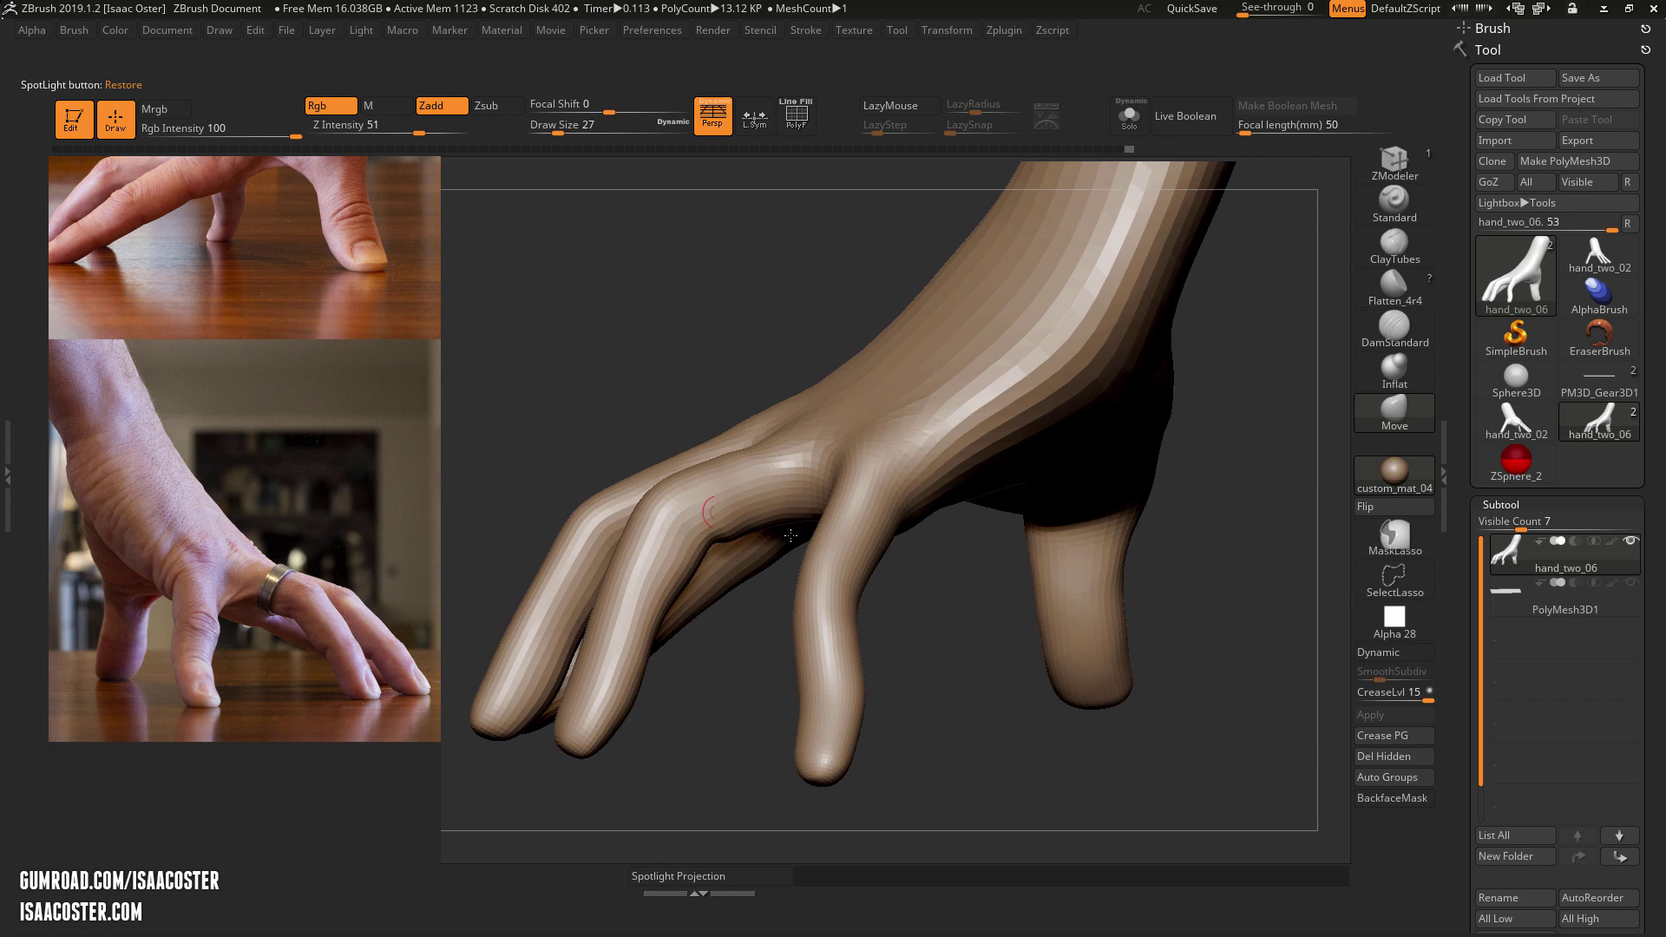
mouse_move(691, 368)
left_mouse_down()
mouse_move(681, 338)
mouse_move(682, 521)
left_mouse_up()
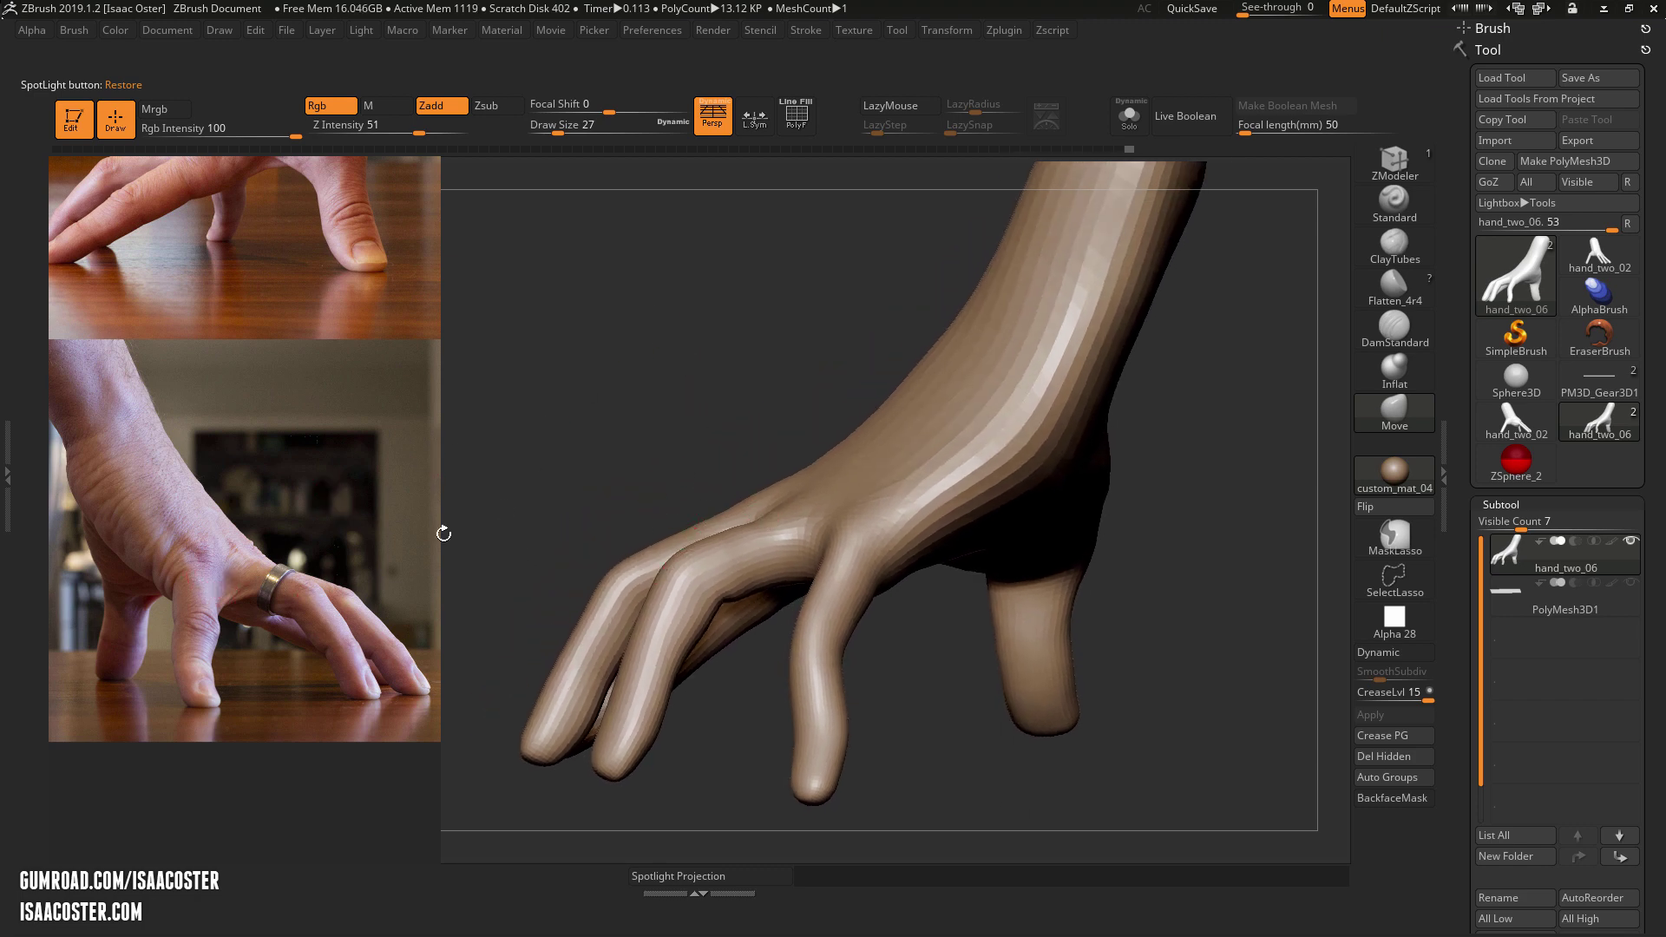
left_click_drag(697, 455, 706, 379)
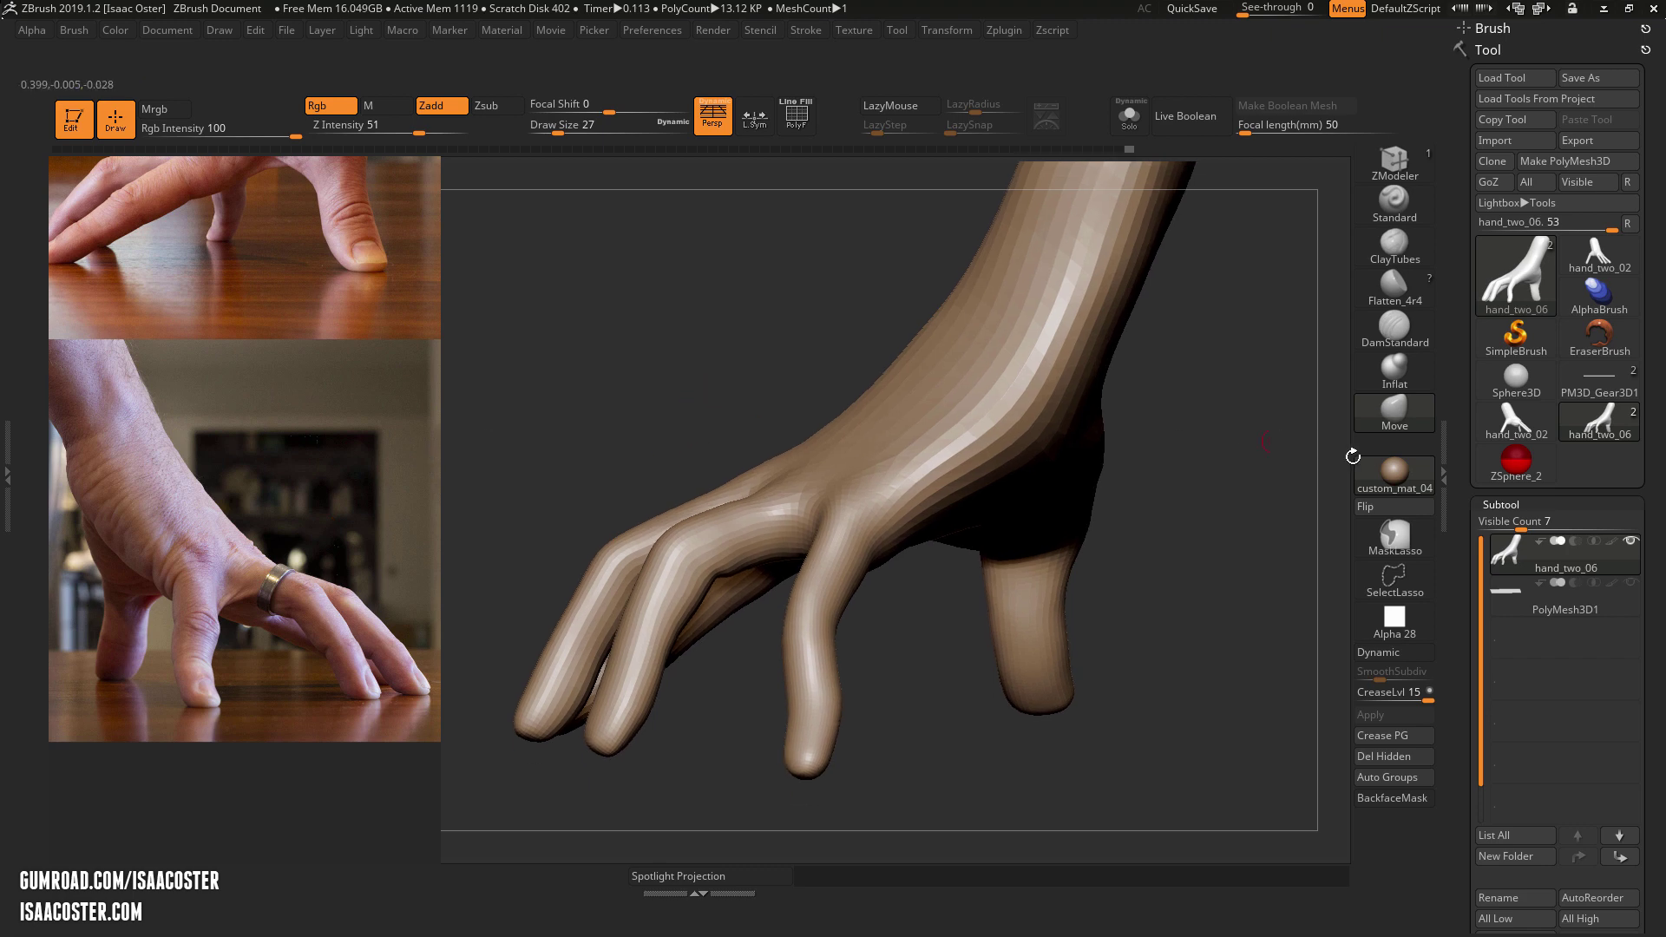
Expand the Geometry, Modify Topology and Deformation settings for the hand subtool
left_click_drag(1461, 465, 1461, 213)
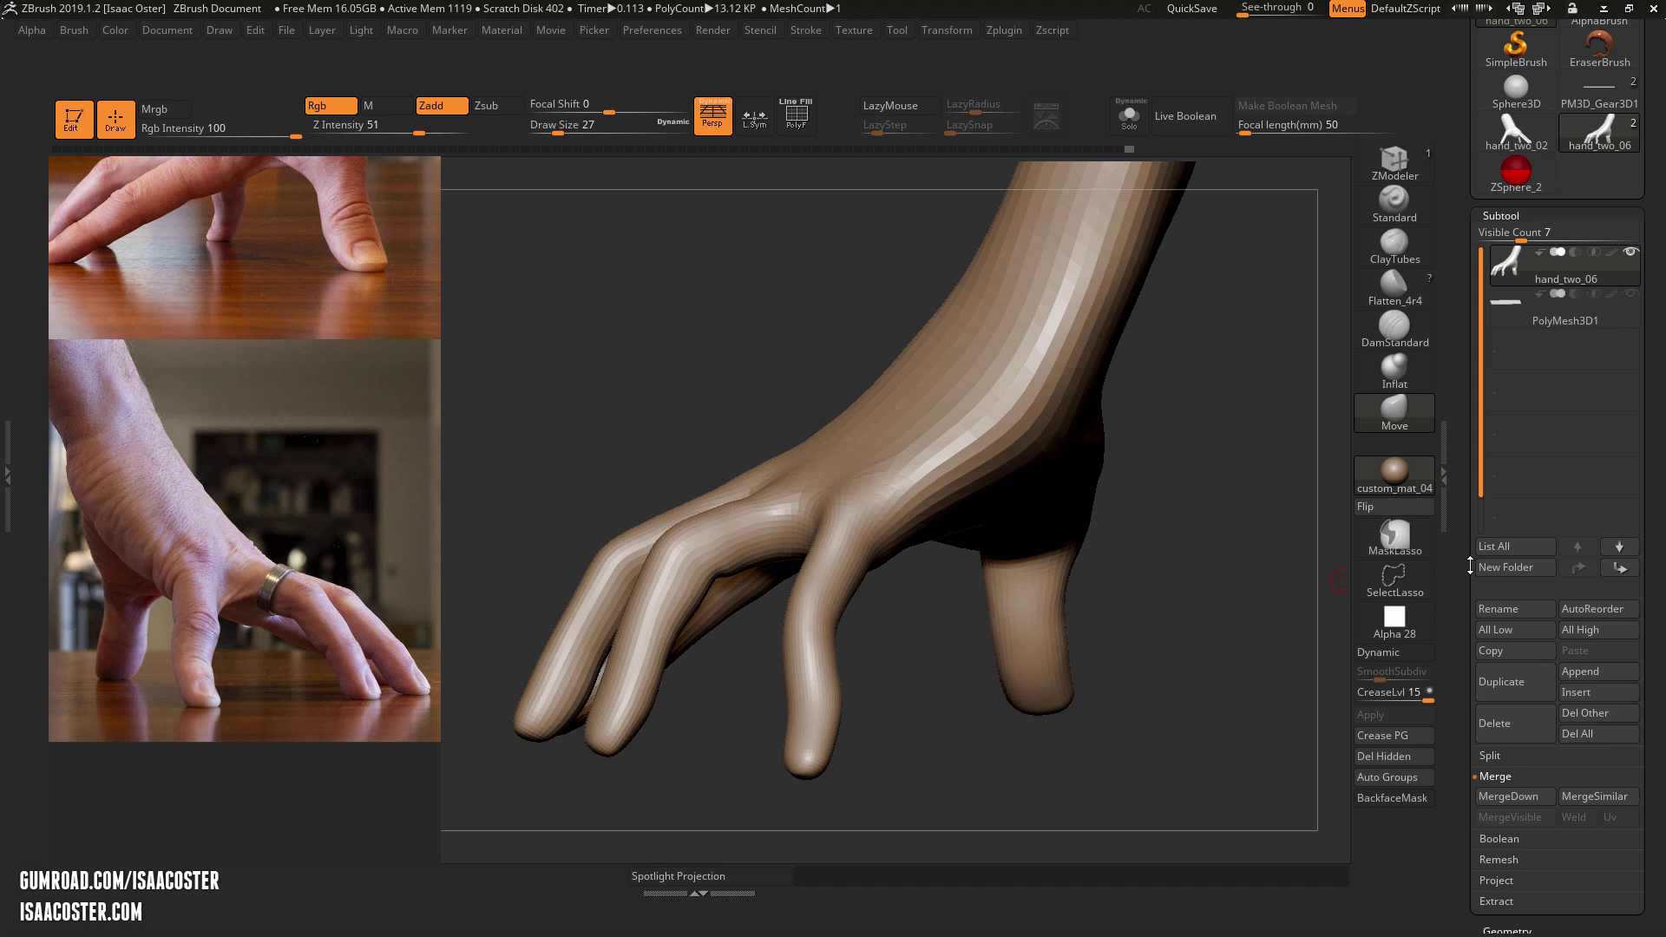
left_click_drag(1470, 564, 1516, 408)
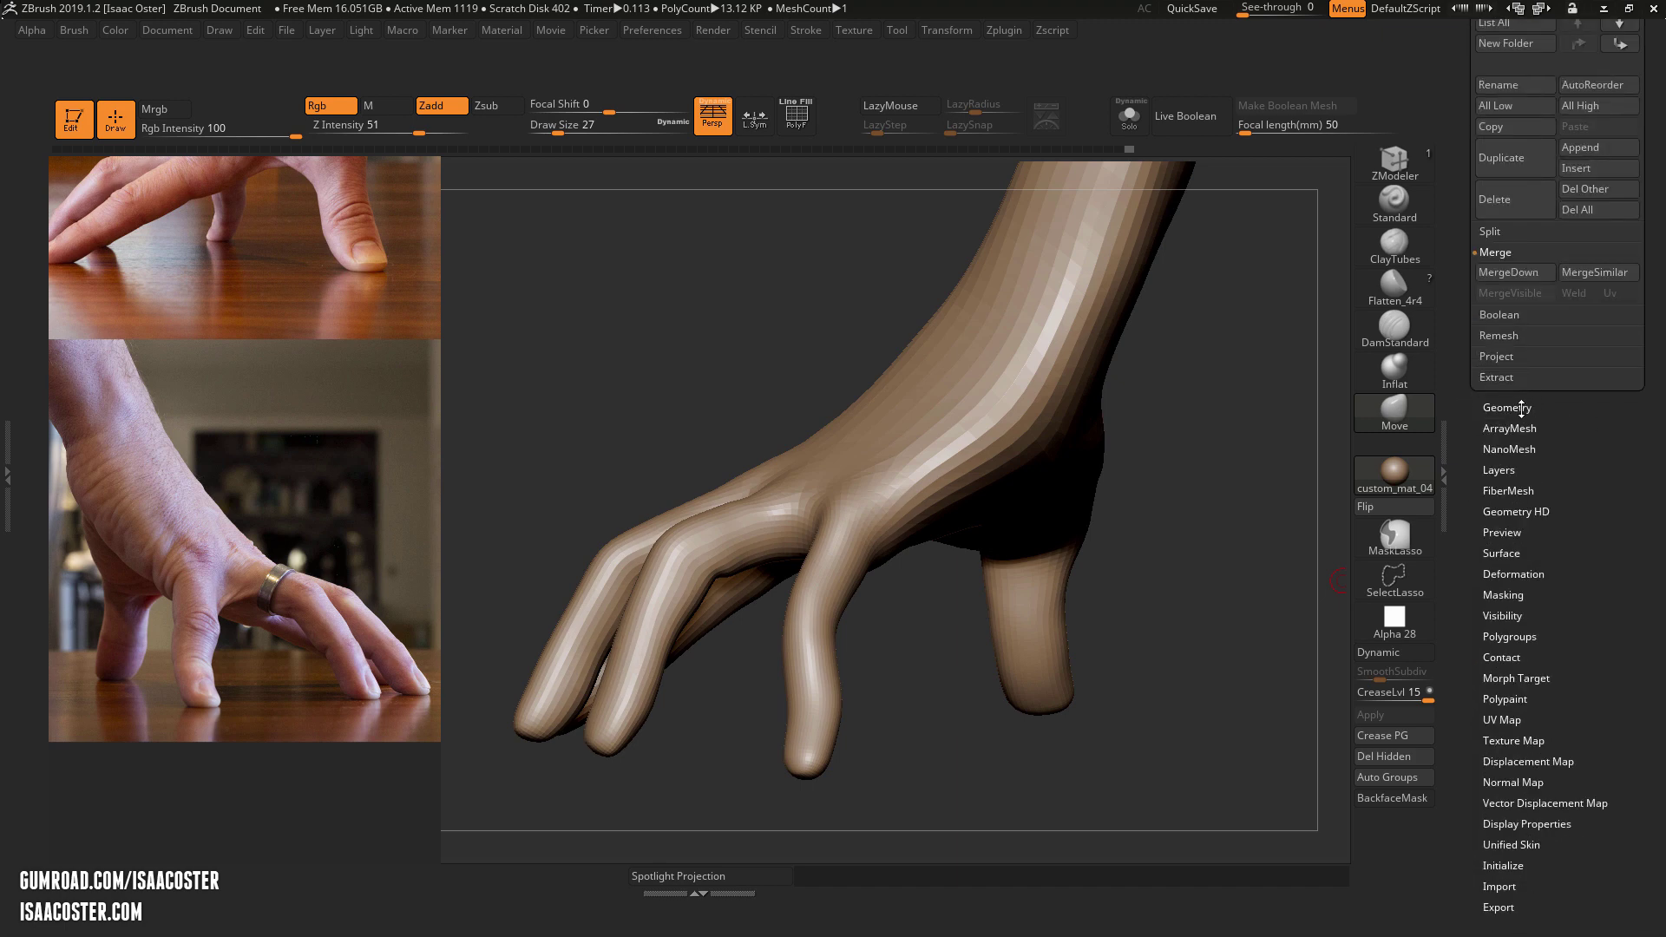
left_click(1519, 407)
left_click_drag(1494, 680, 1494, 482)
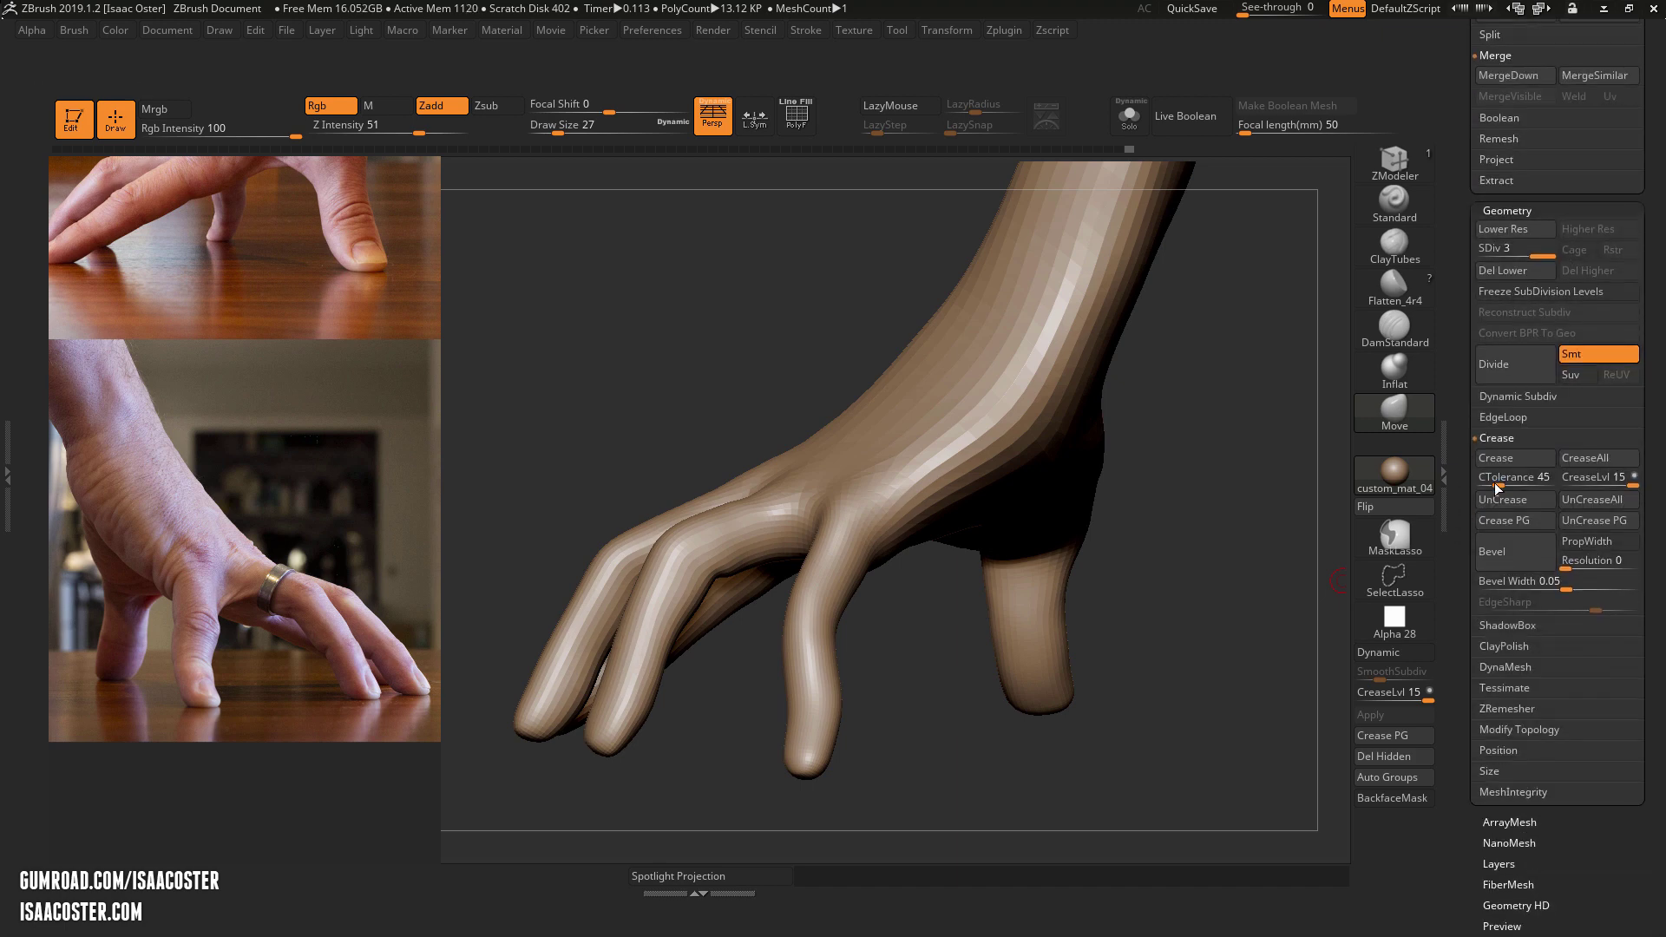
left_click(1526, 734)
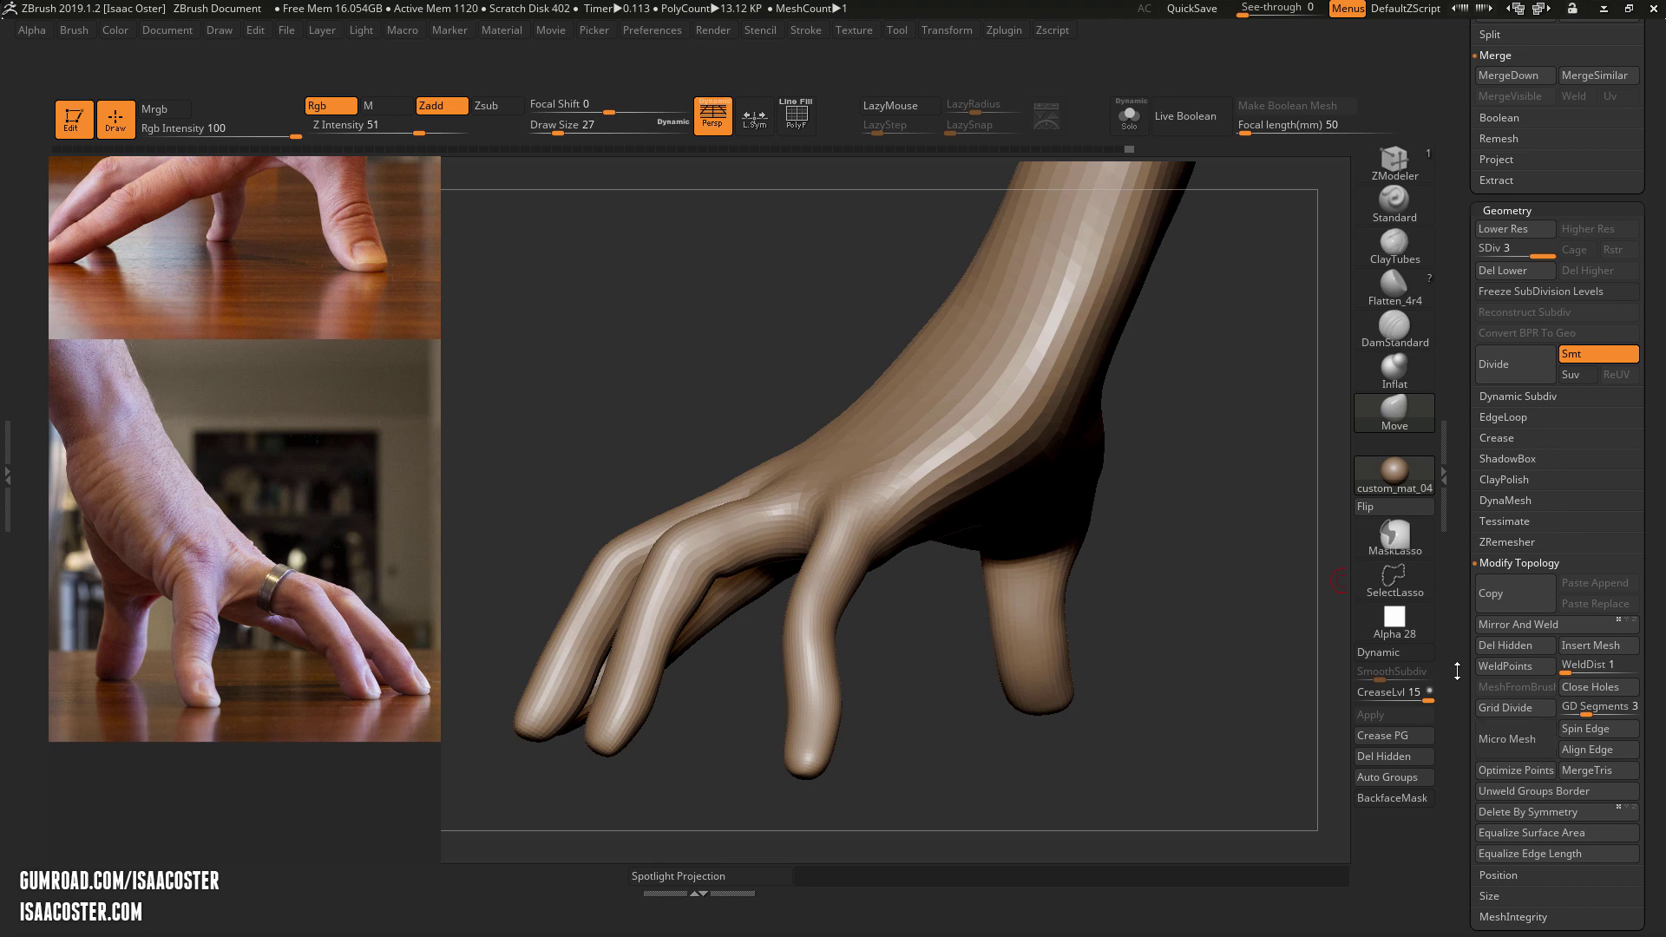
left_click_drag(1457, 671, 1534, 530)
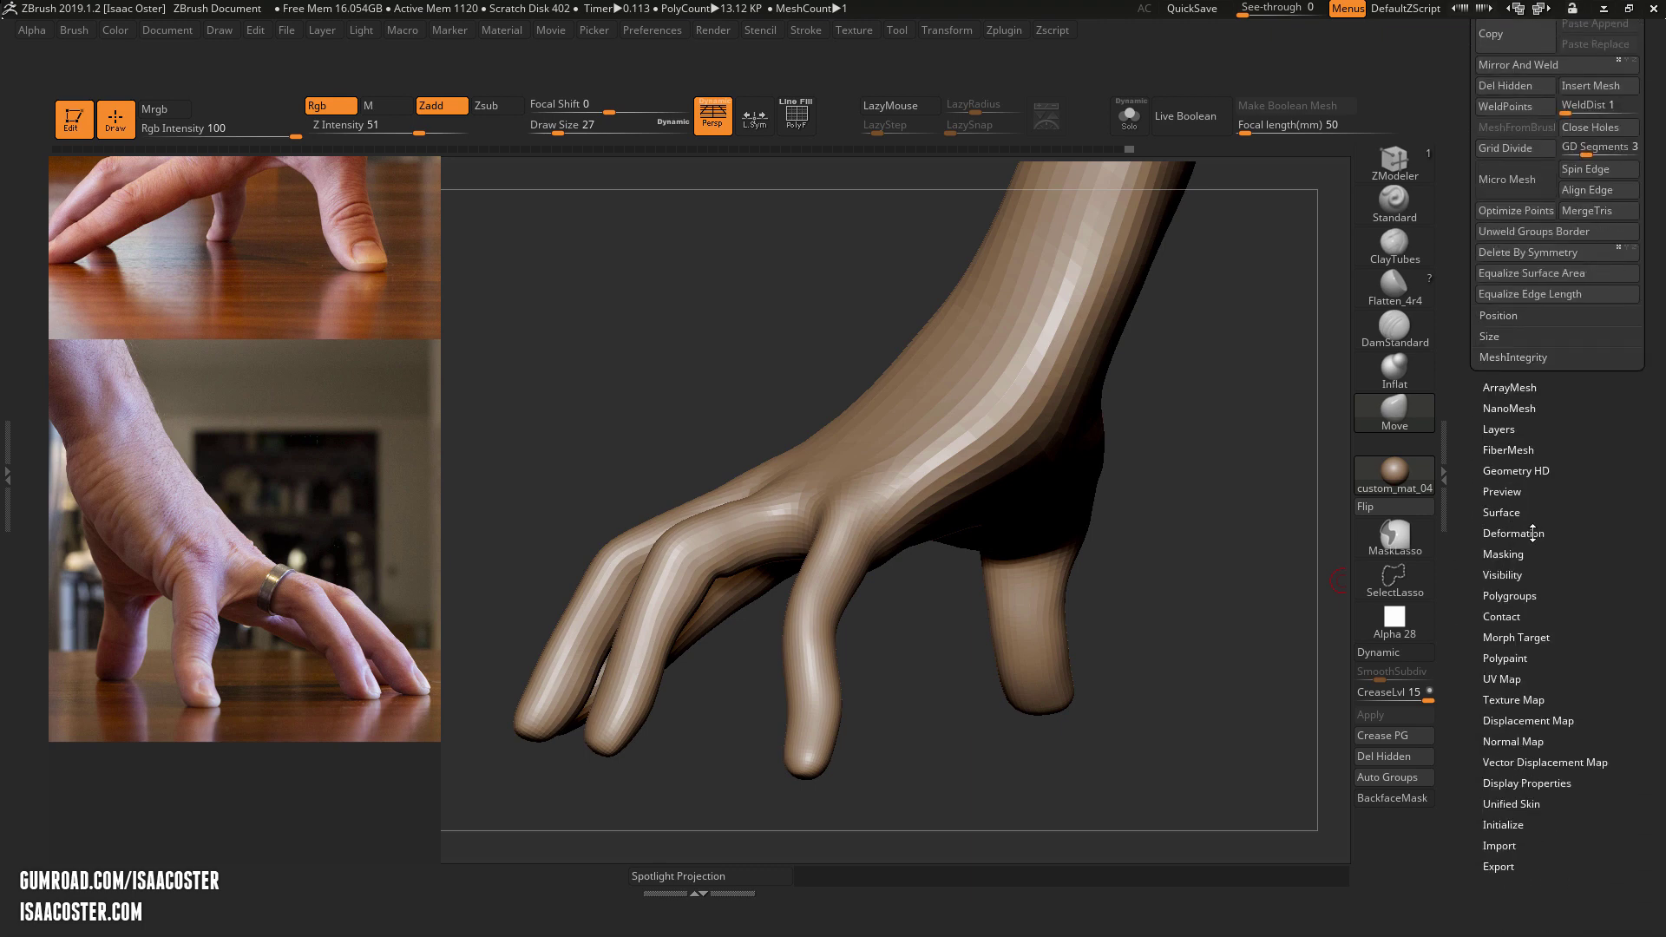
left_click(1533, 532)
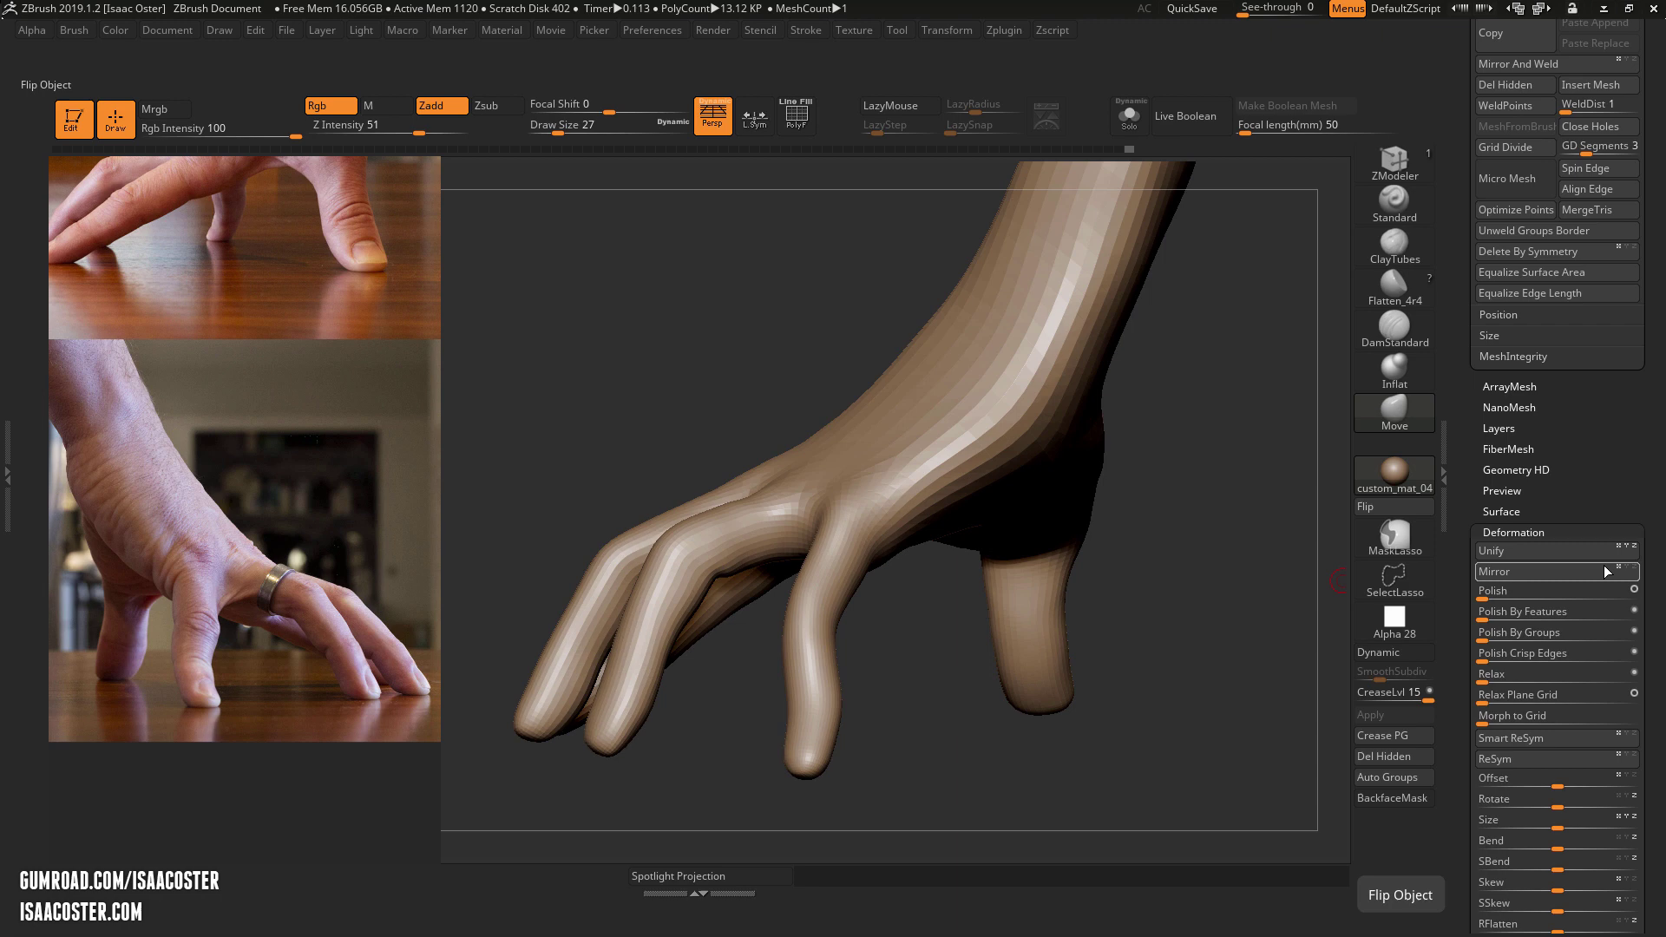
Set the Deformation Mirror axis to Z and try to mirror the hand
left_click_drag(1190, 478, 1185, 765)
left_click(1395, 408)
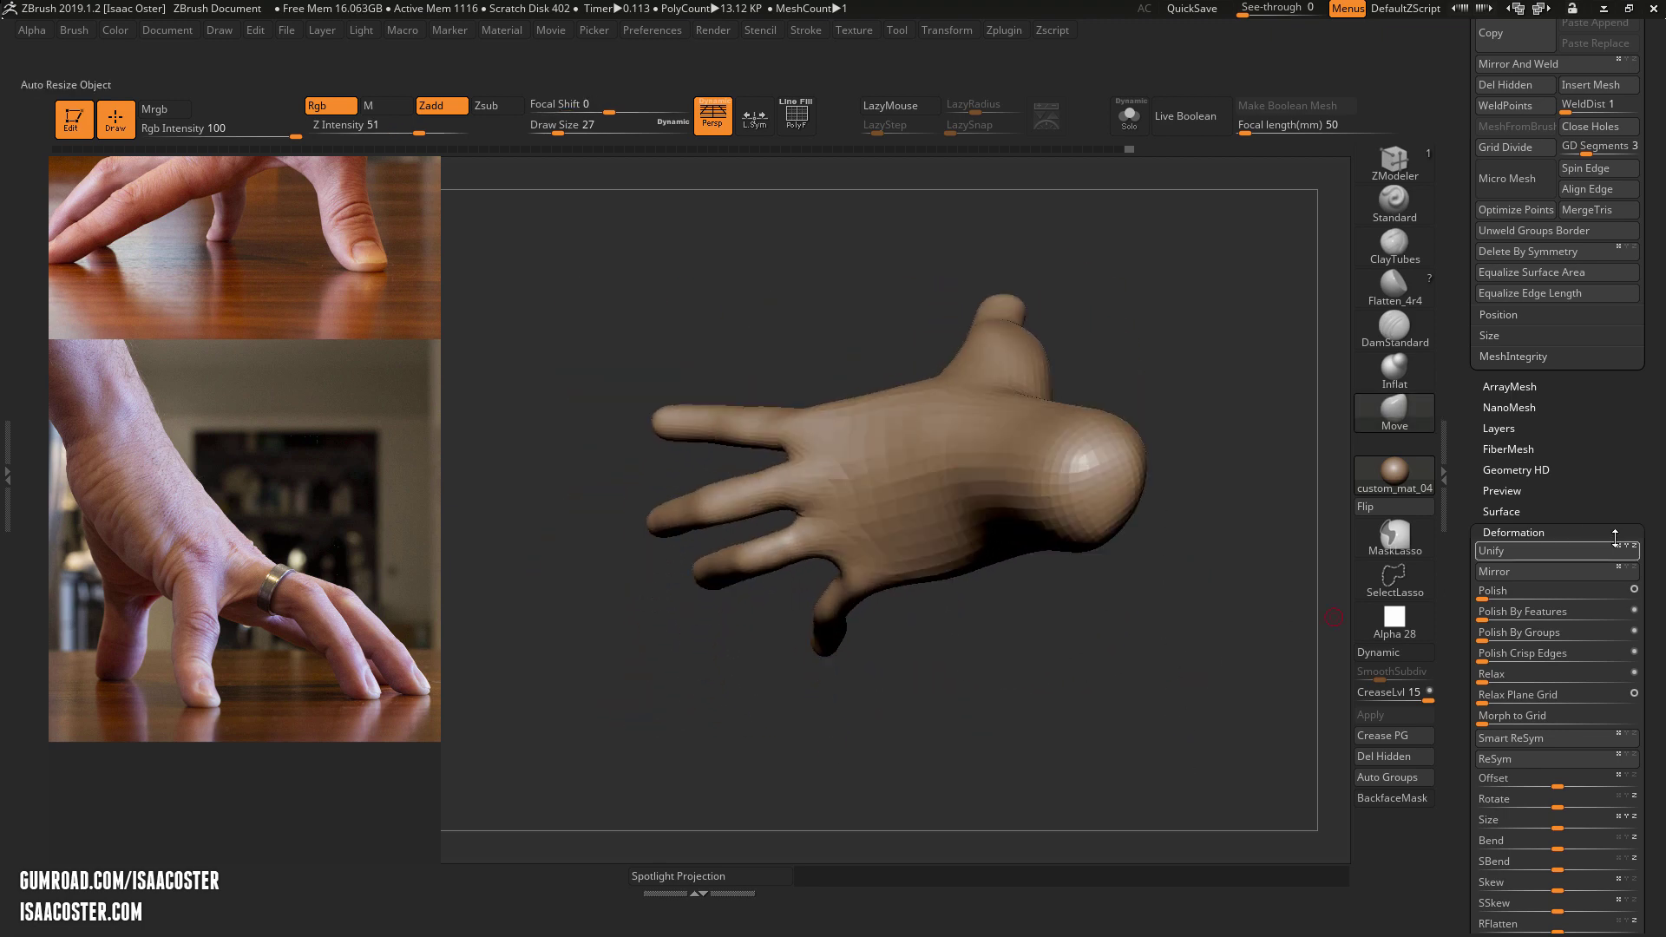
left_click(1520, 572)
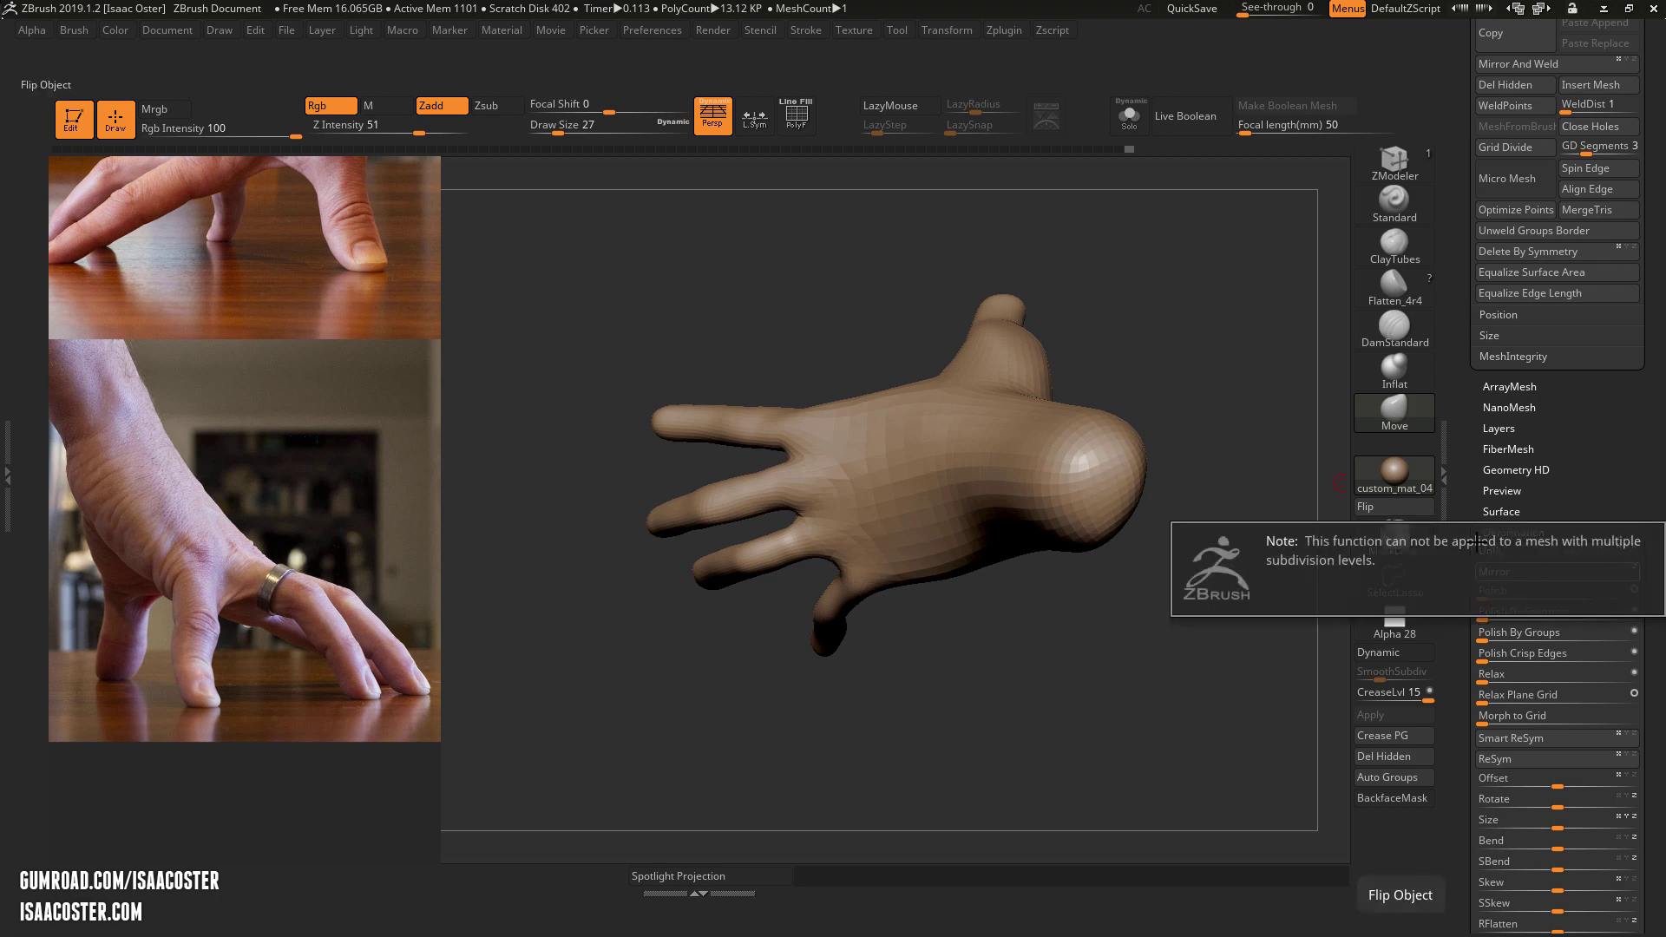
Delete the hand's lower subdivision levels
scroll(1547, 292, "up", 7)
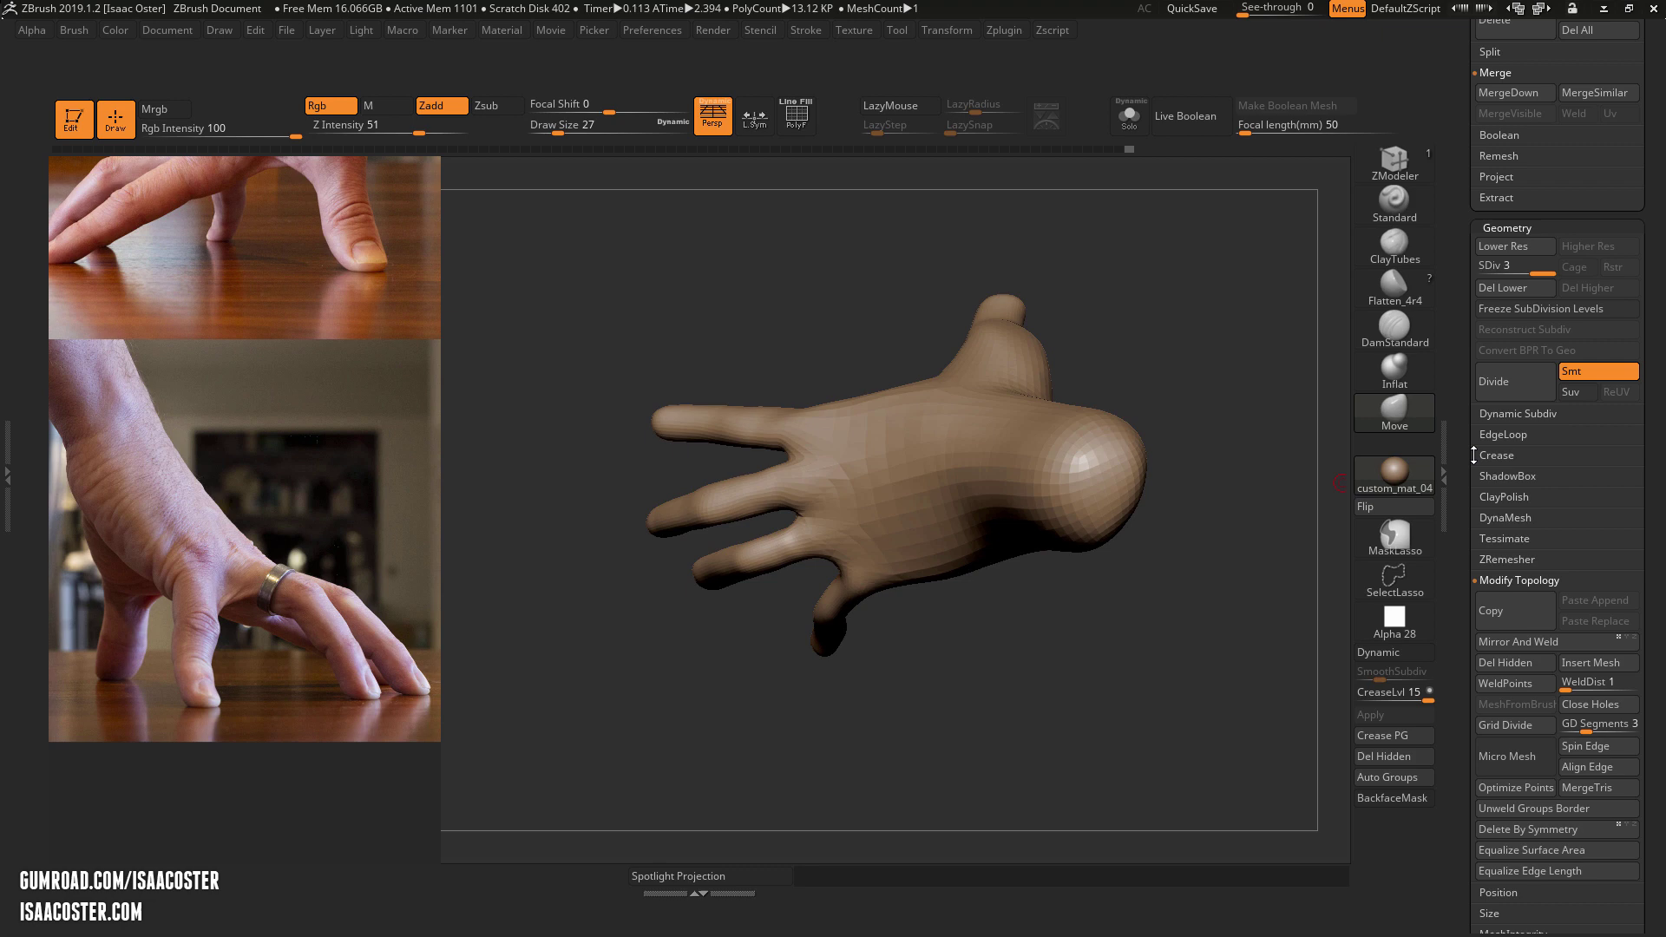
left_click(1528, 333)
left_click_drag(1457, 347, 1458, 165)
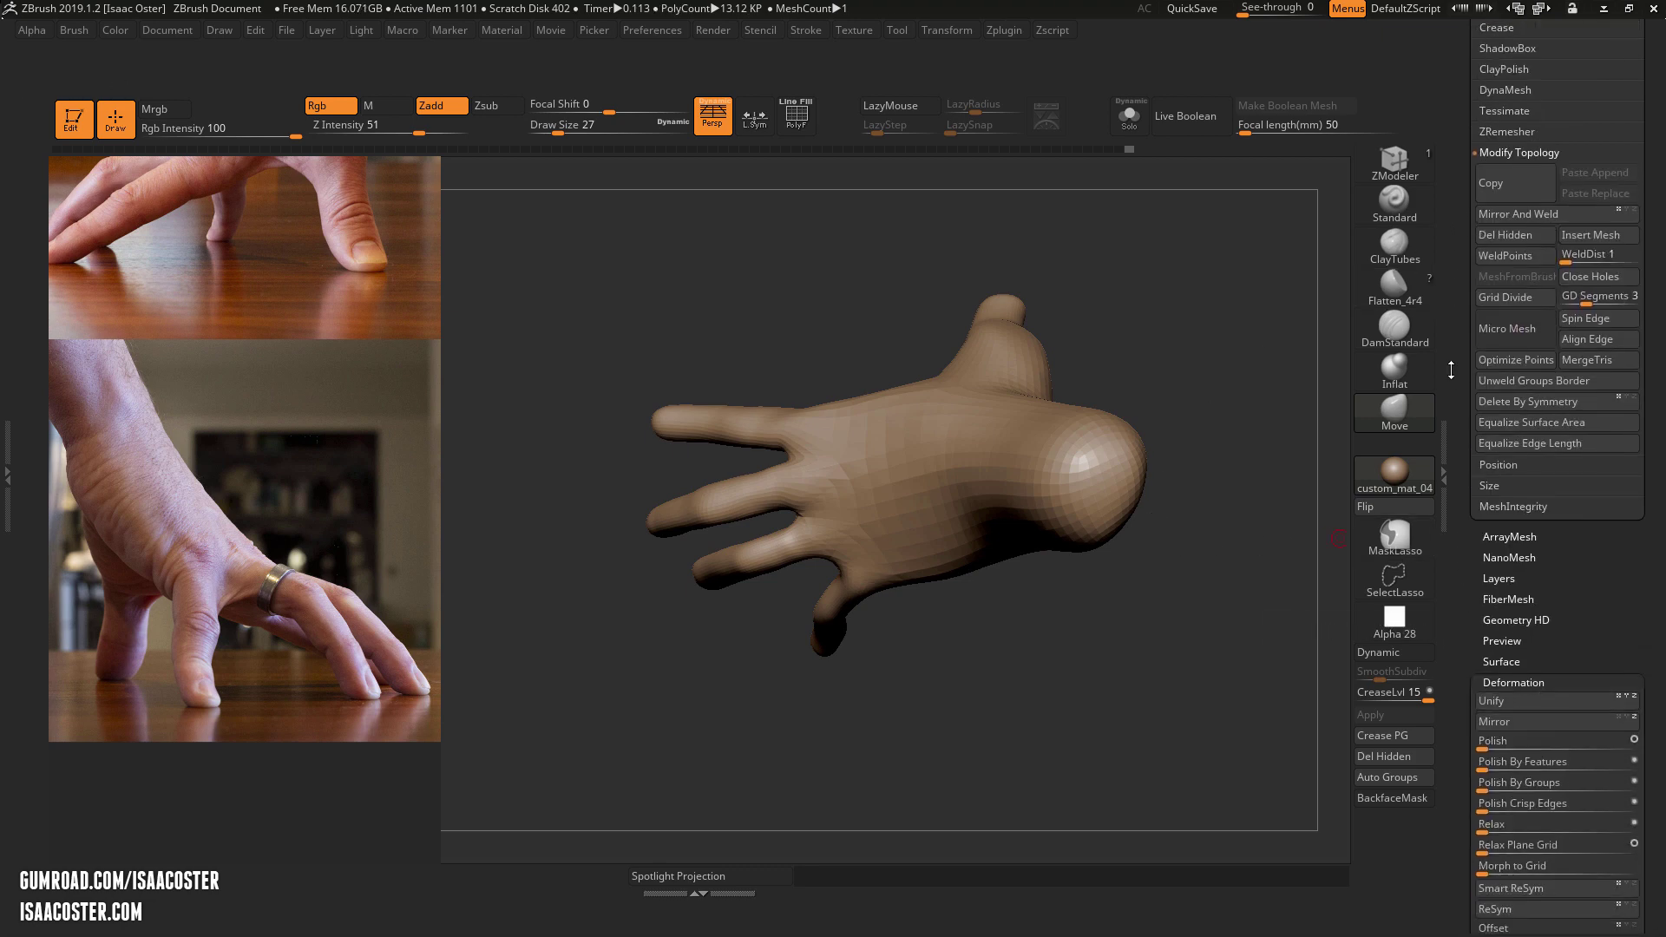
scroll(1458, 408, "up", 5)
left_click_drag(1295, 411, 1257, 425)
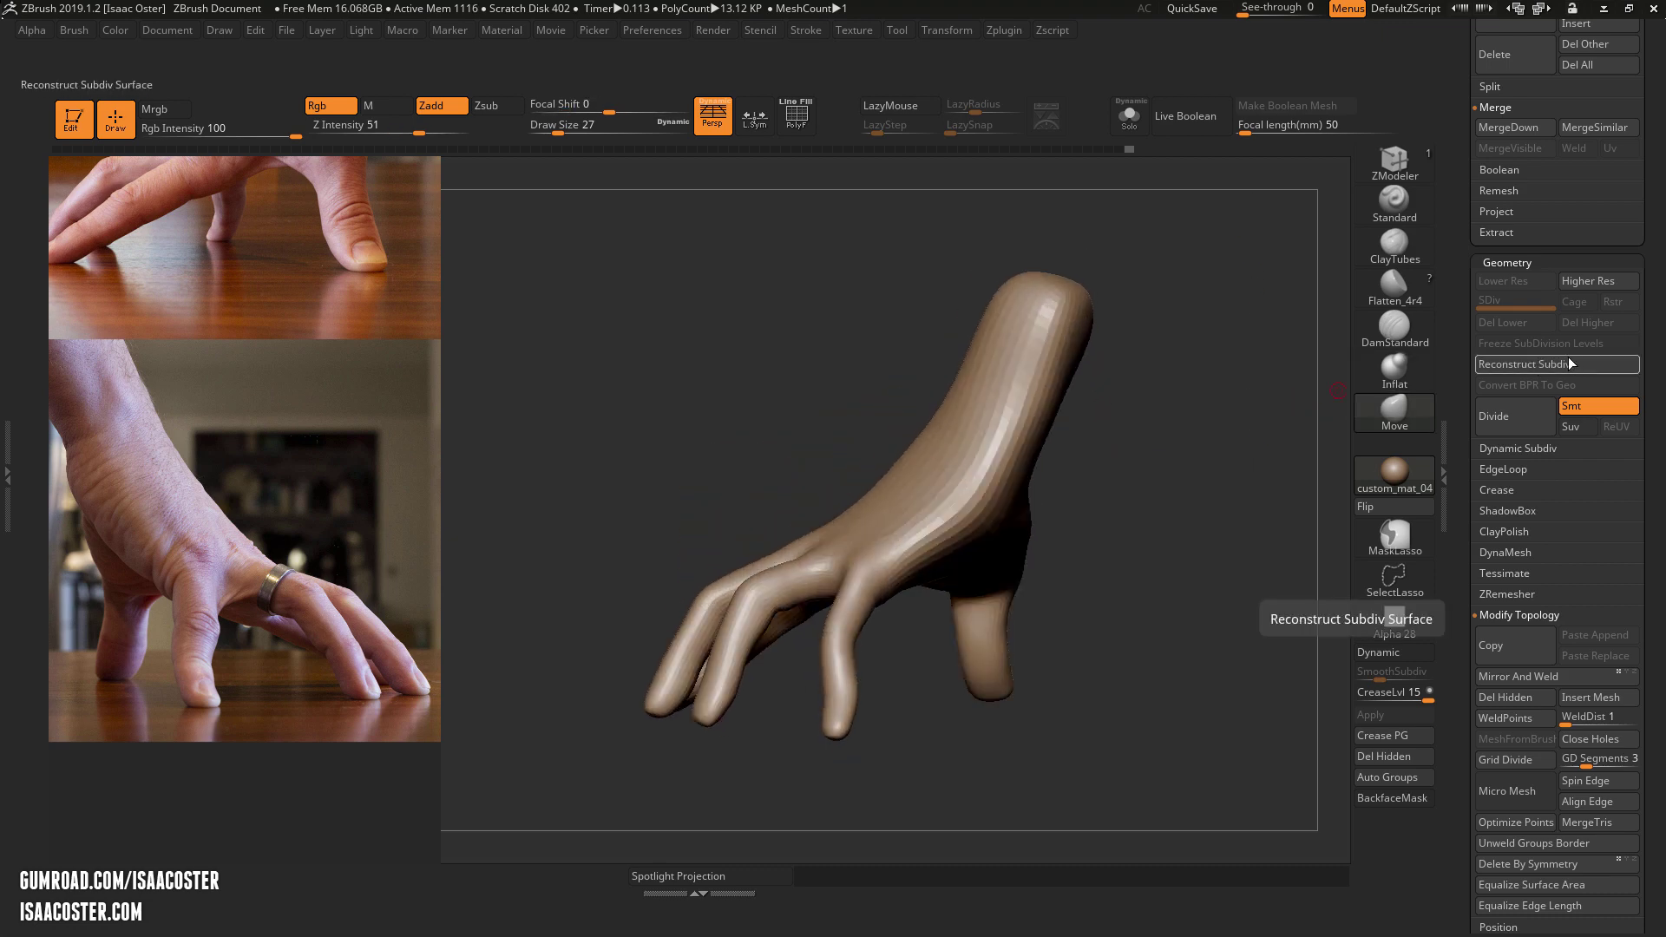
Reconstruct the hand's lower subdivision levels as far as possible, then return to subdivision level 3
left_click(1515, 365)
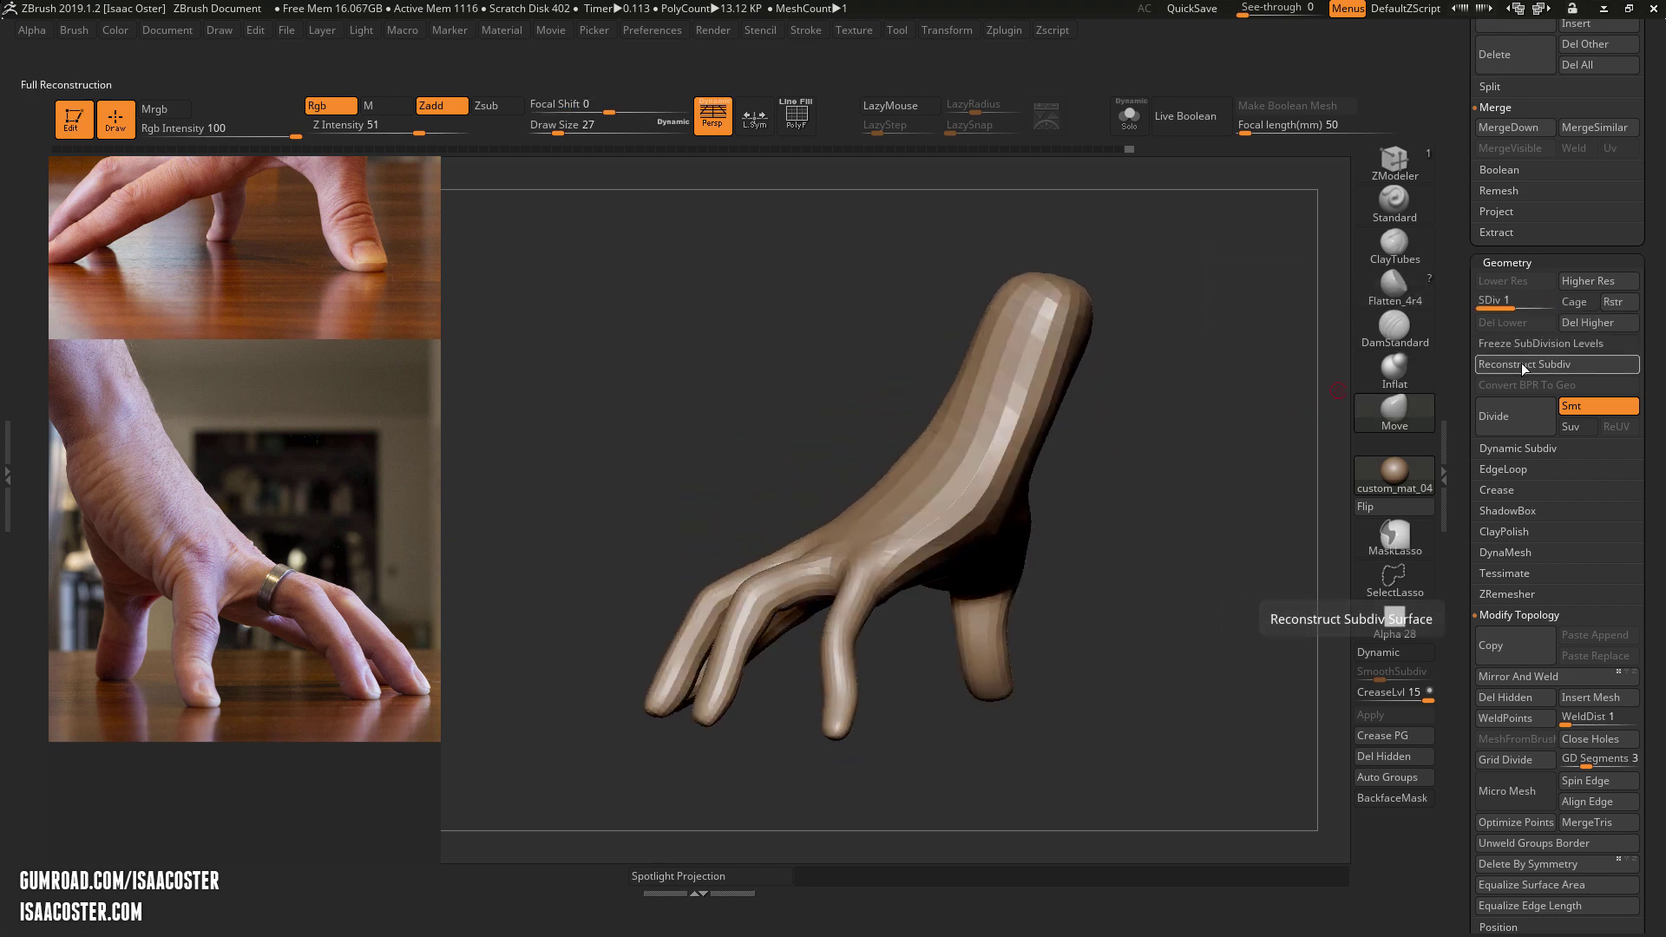
left_click_drag(1196, 525, 1211, 538)
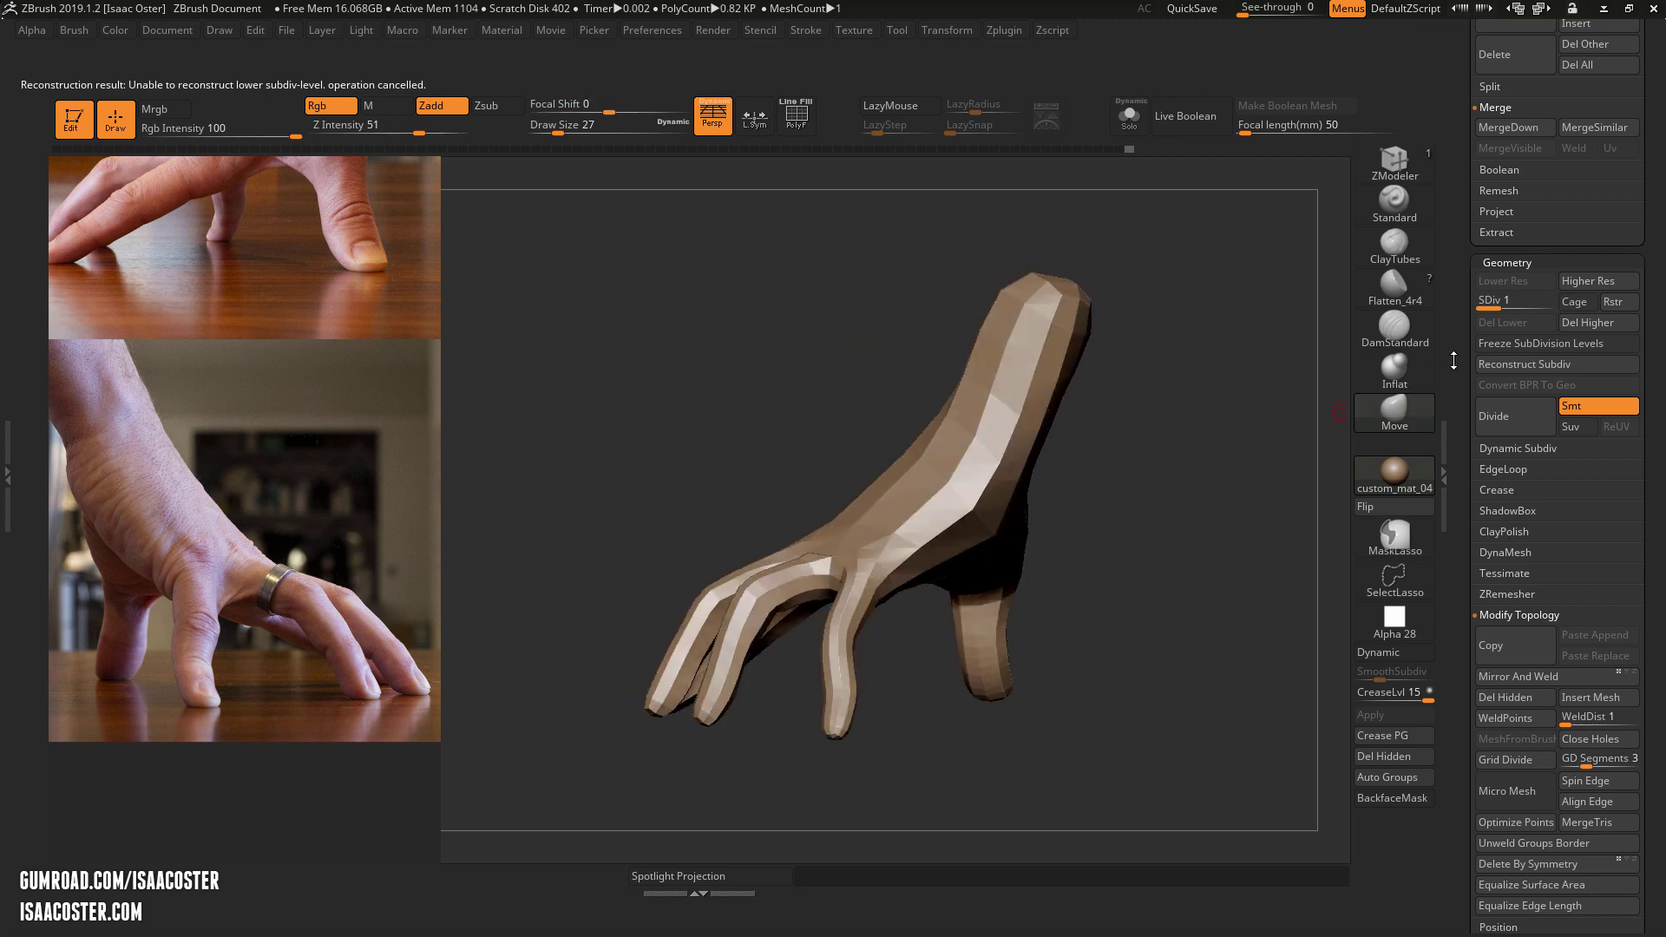
left_click_drag(1485, 302, 1551, 304)
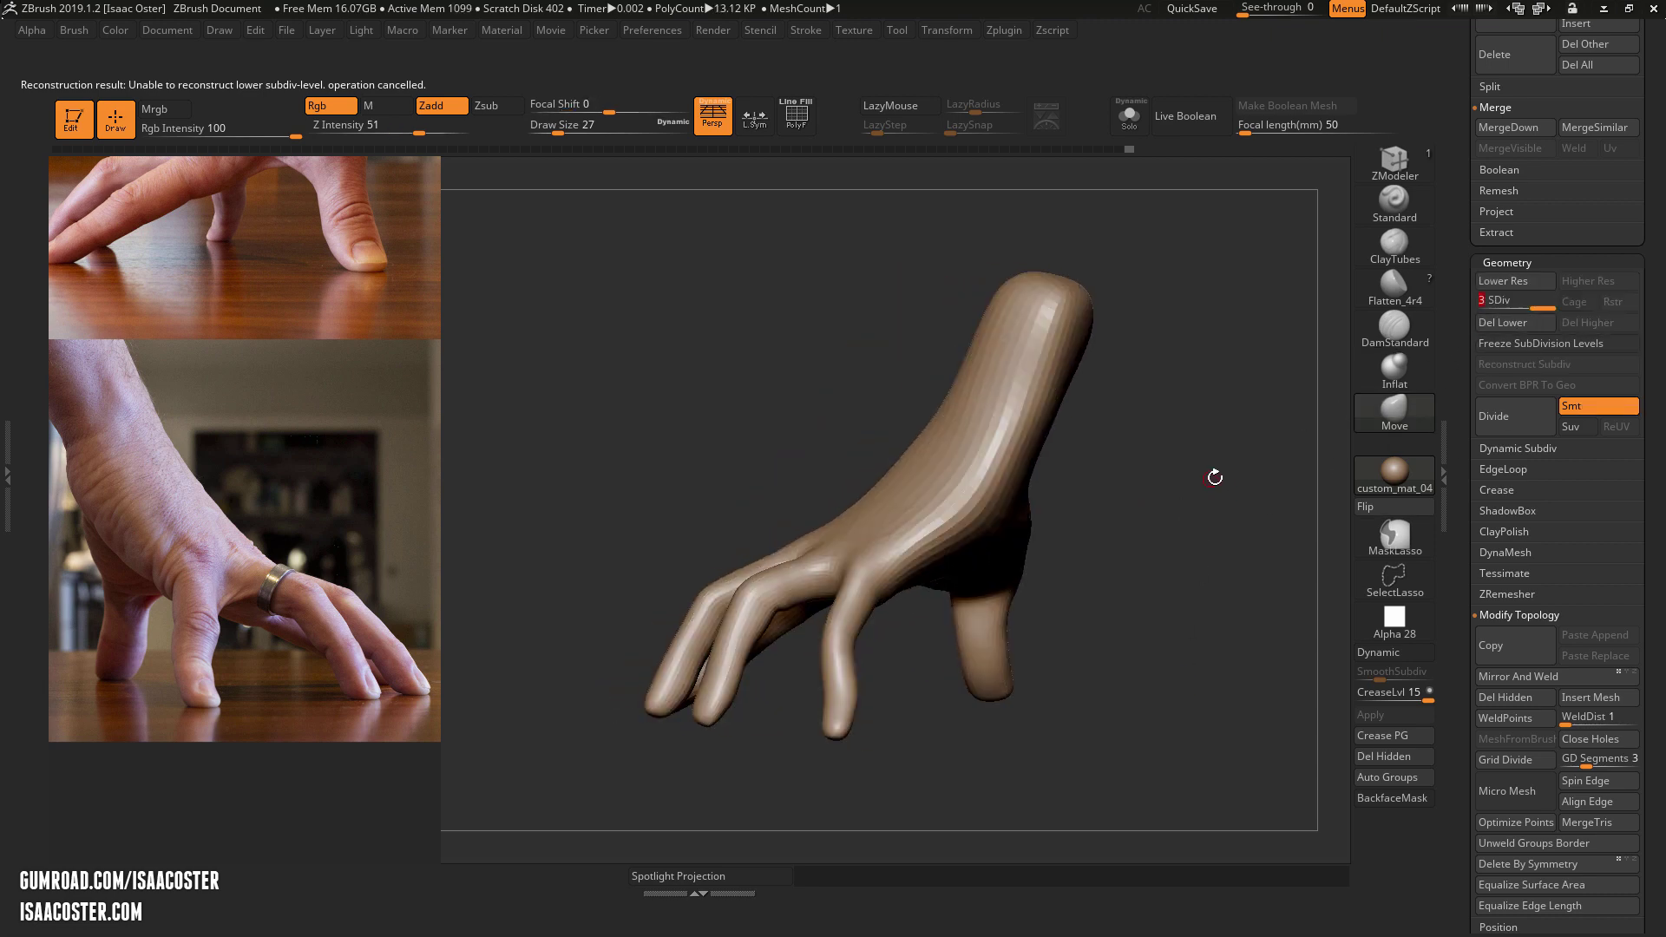
Delete the hand's lower subdivision levels again and mirror the mesh along the Z axis
left_click_drag(1463, 388, 1464, 340)
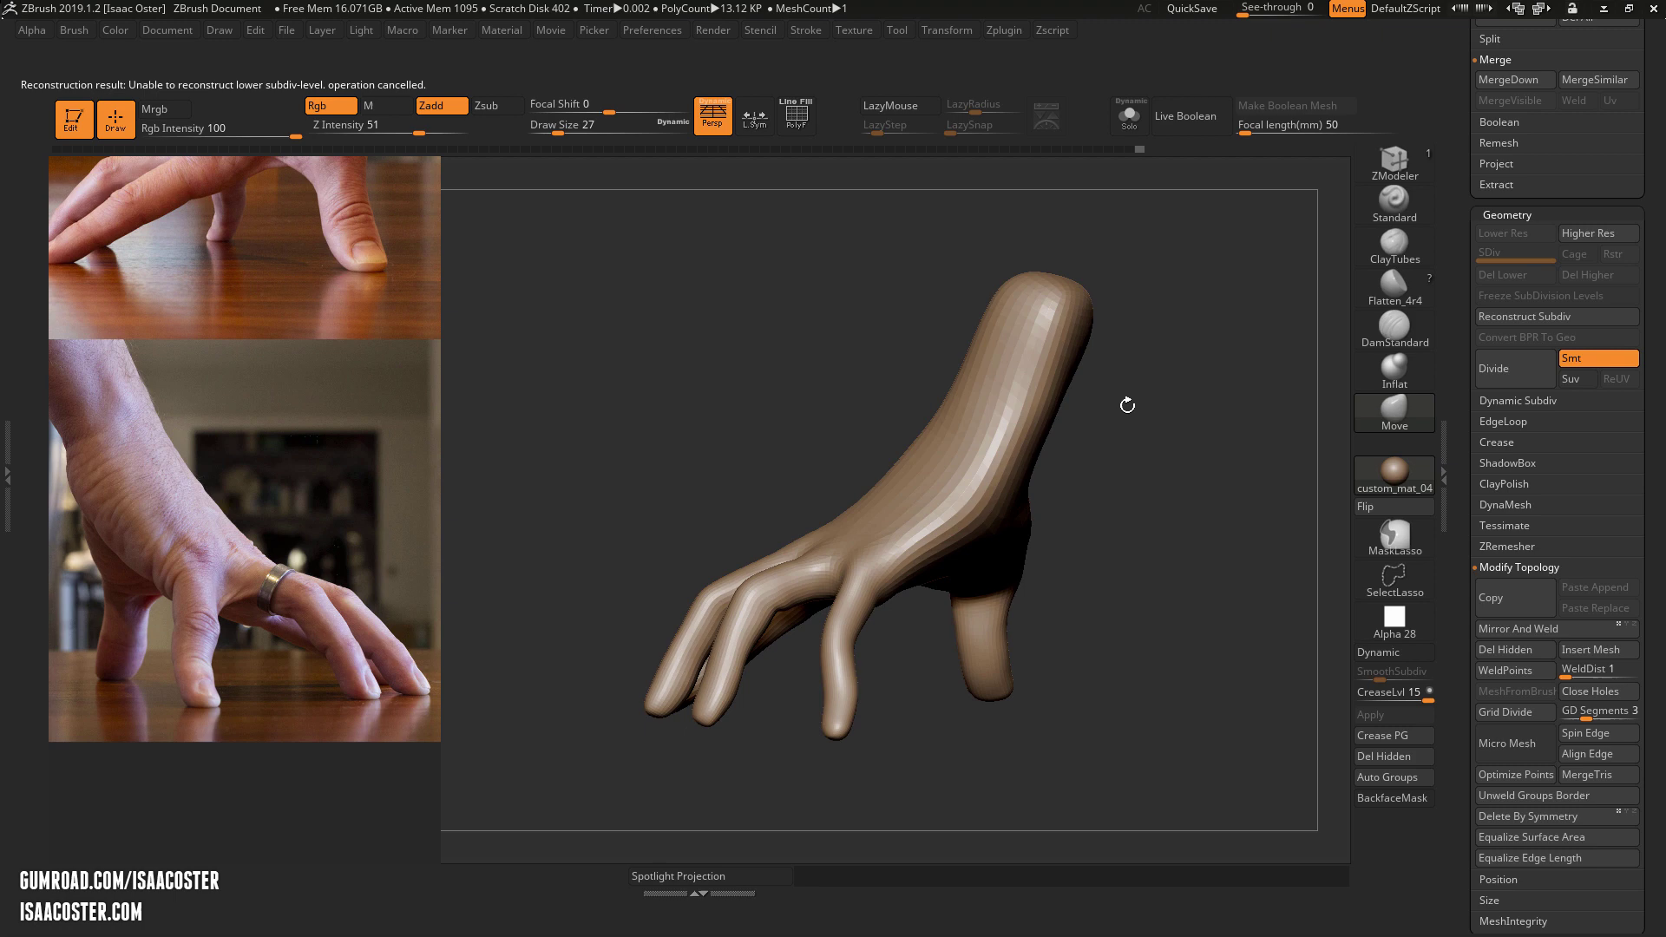
scroll(1512, 533, "down", 2)
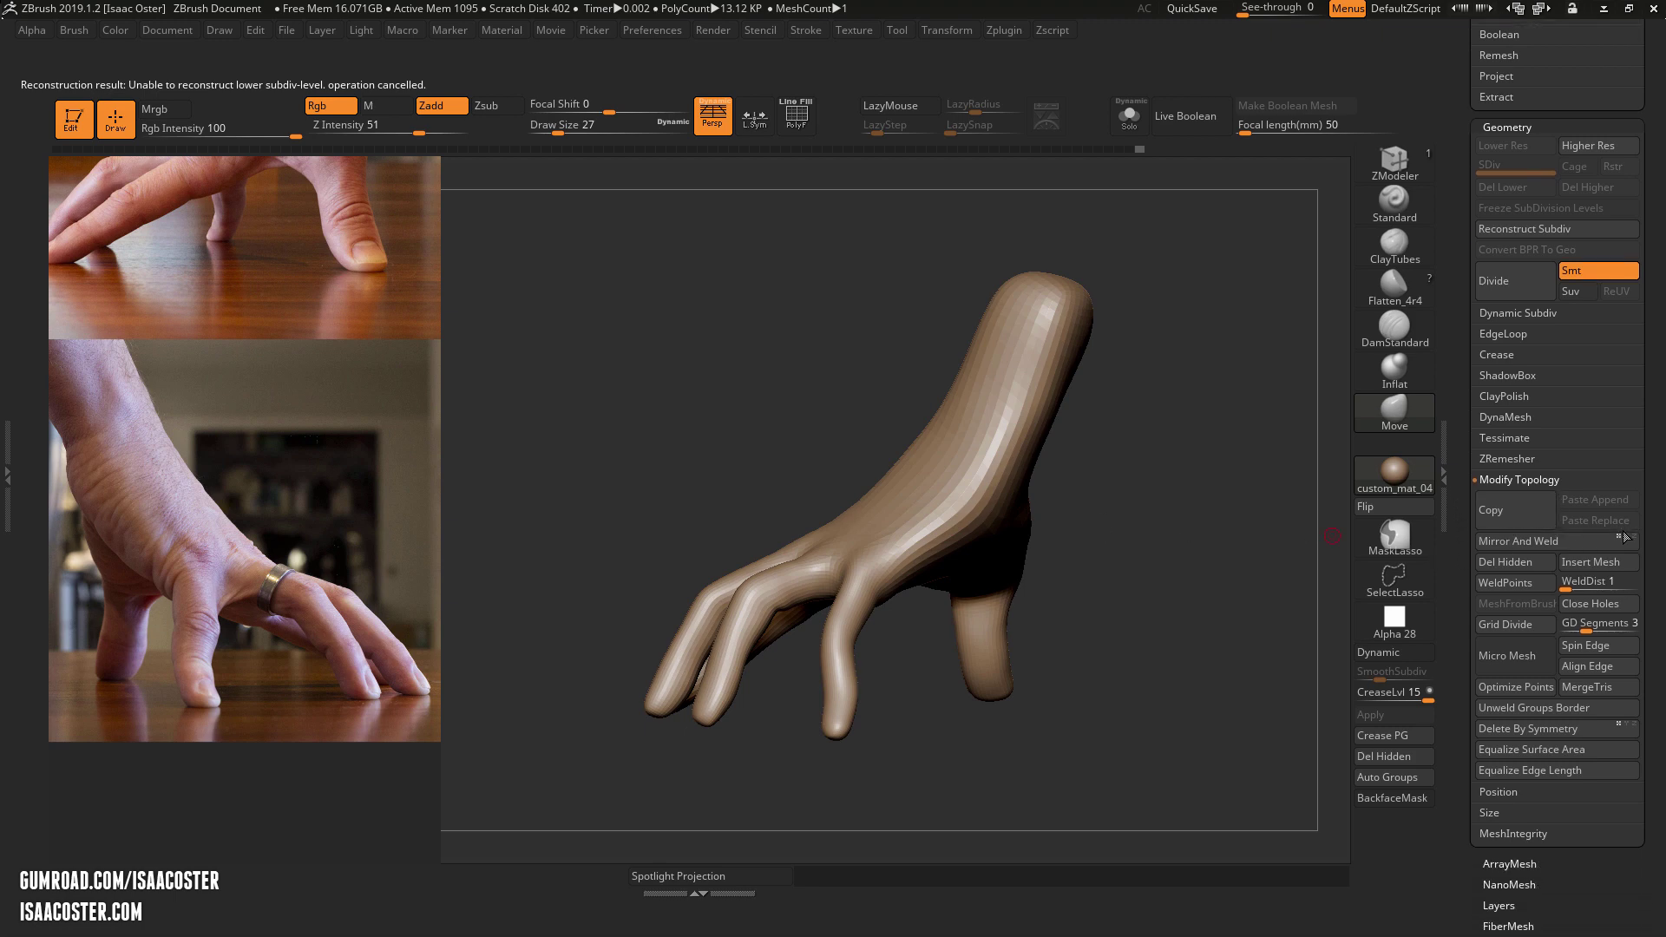
left_click_drag(1458, 540, 1470, 397)
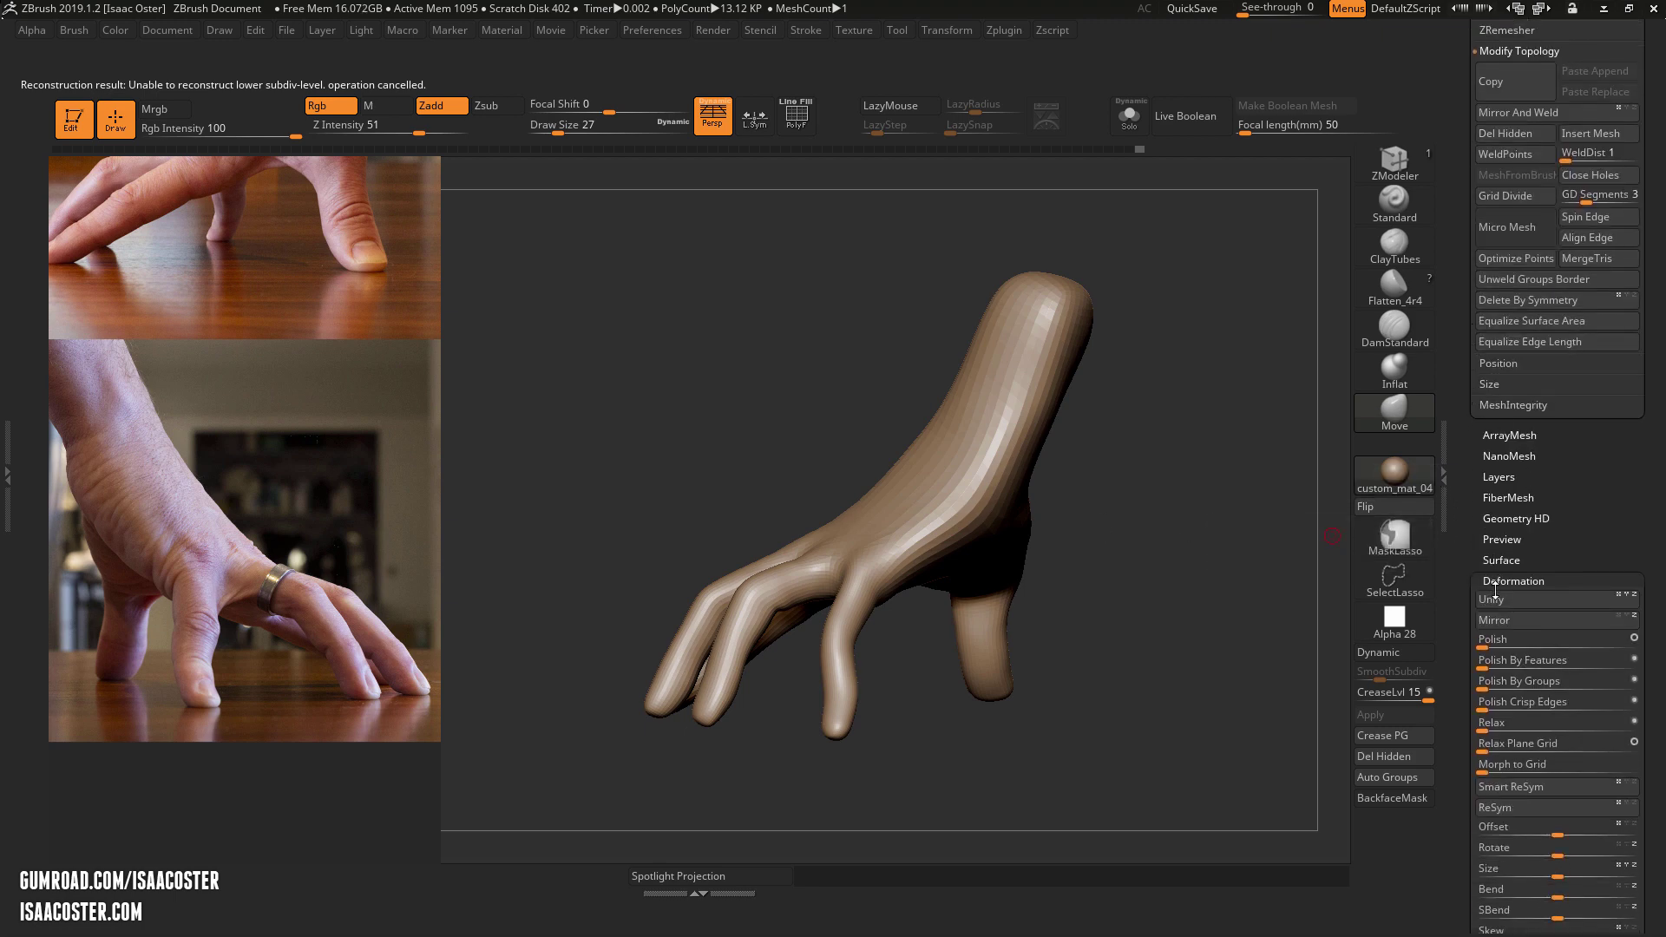
left_click(1560, 618)
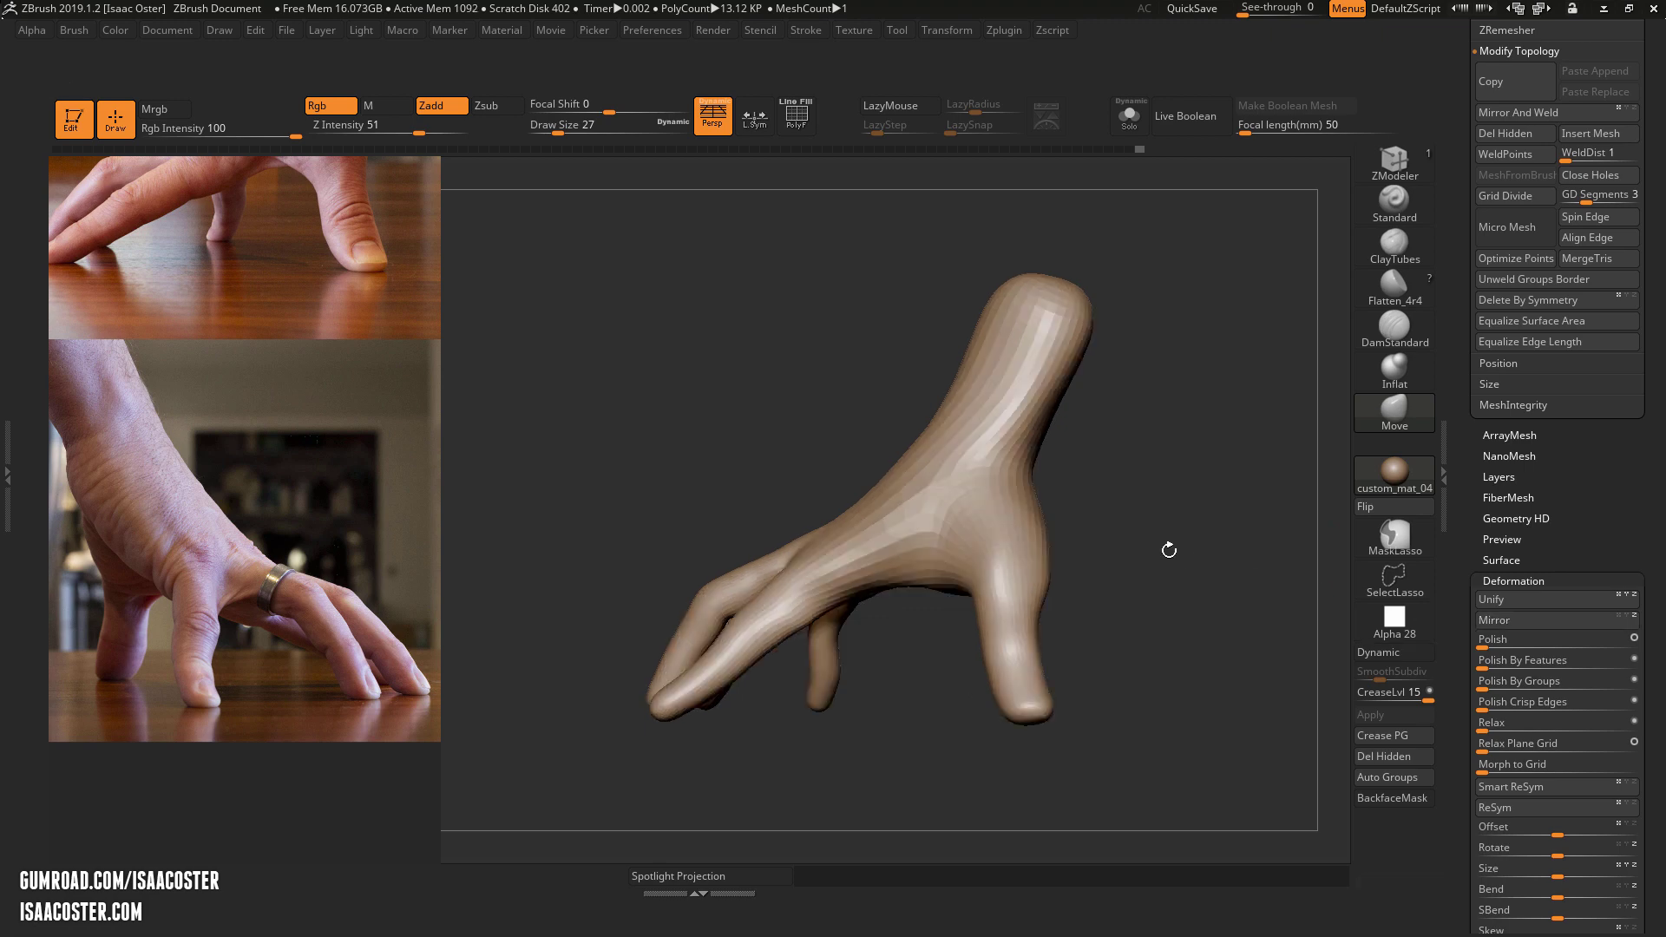
Examine the mirrored hand from above and from the side, comparing its pose with the flipped reference photo
left_click_drag(1232, 551, 1445, 440)
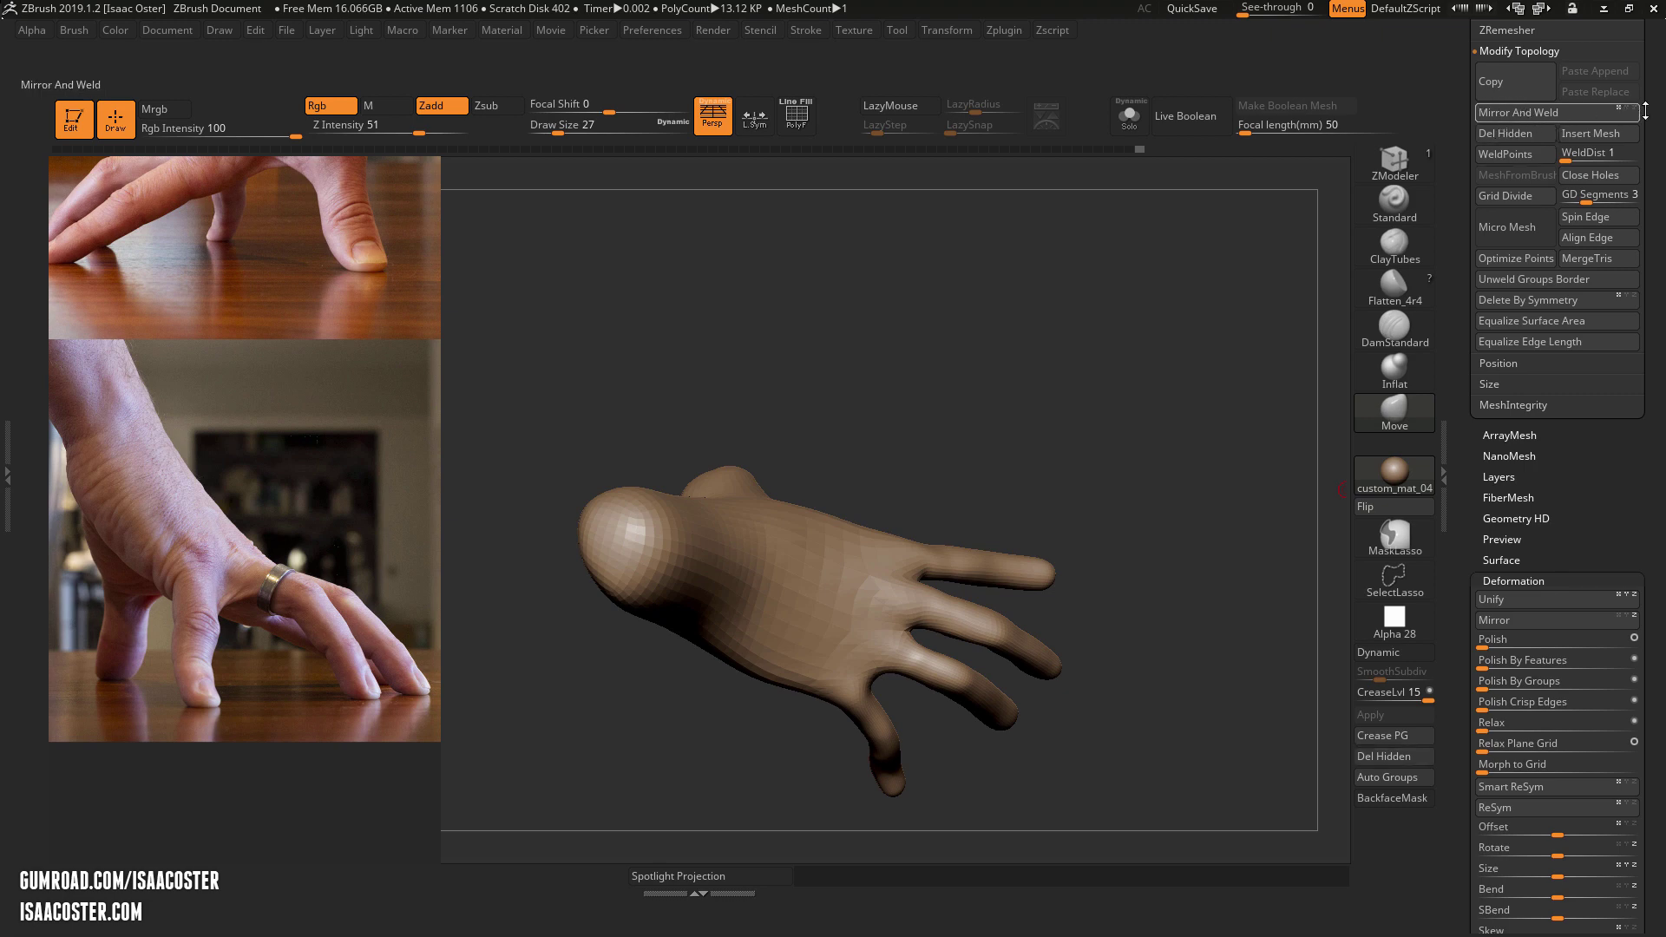
mouse_move(1027, 422)
left_mouse_down()
mouse_move(1005, 722)
mouse_move(1327, 595)
left_mouse_up()
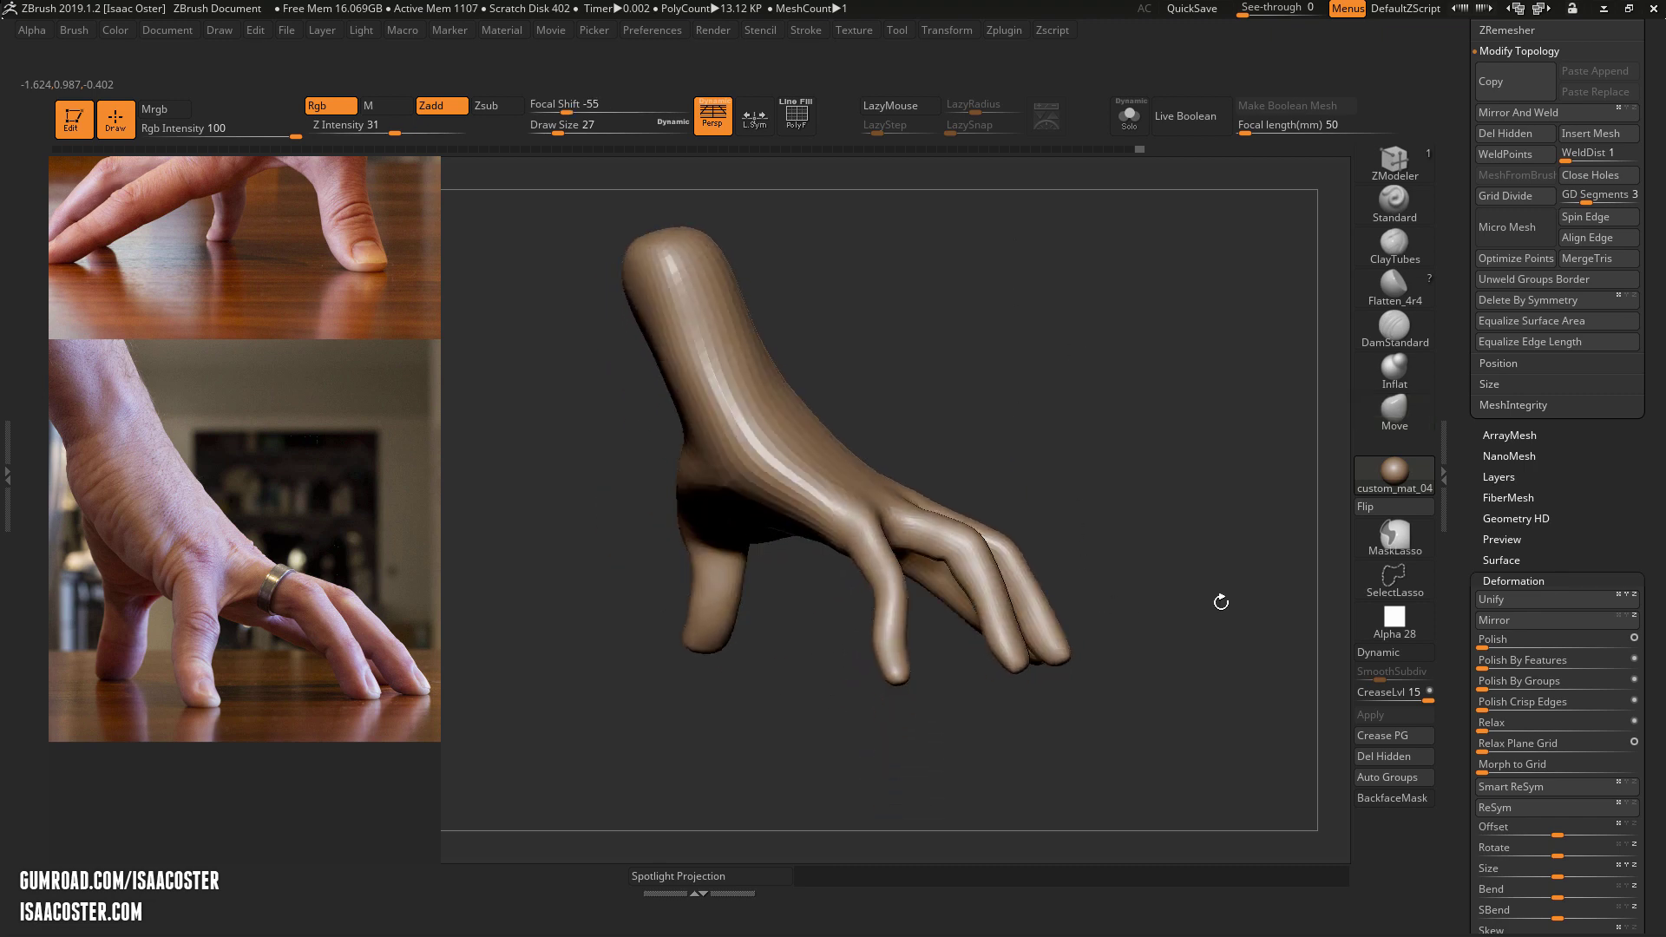
left_click_drag(1104, 443, 981, 416, "alt")
left_click_drag(887, 762, 912, 649, "alt")
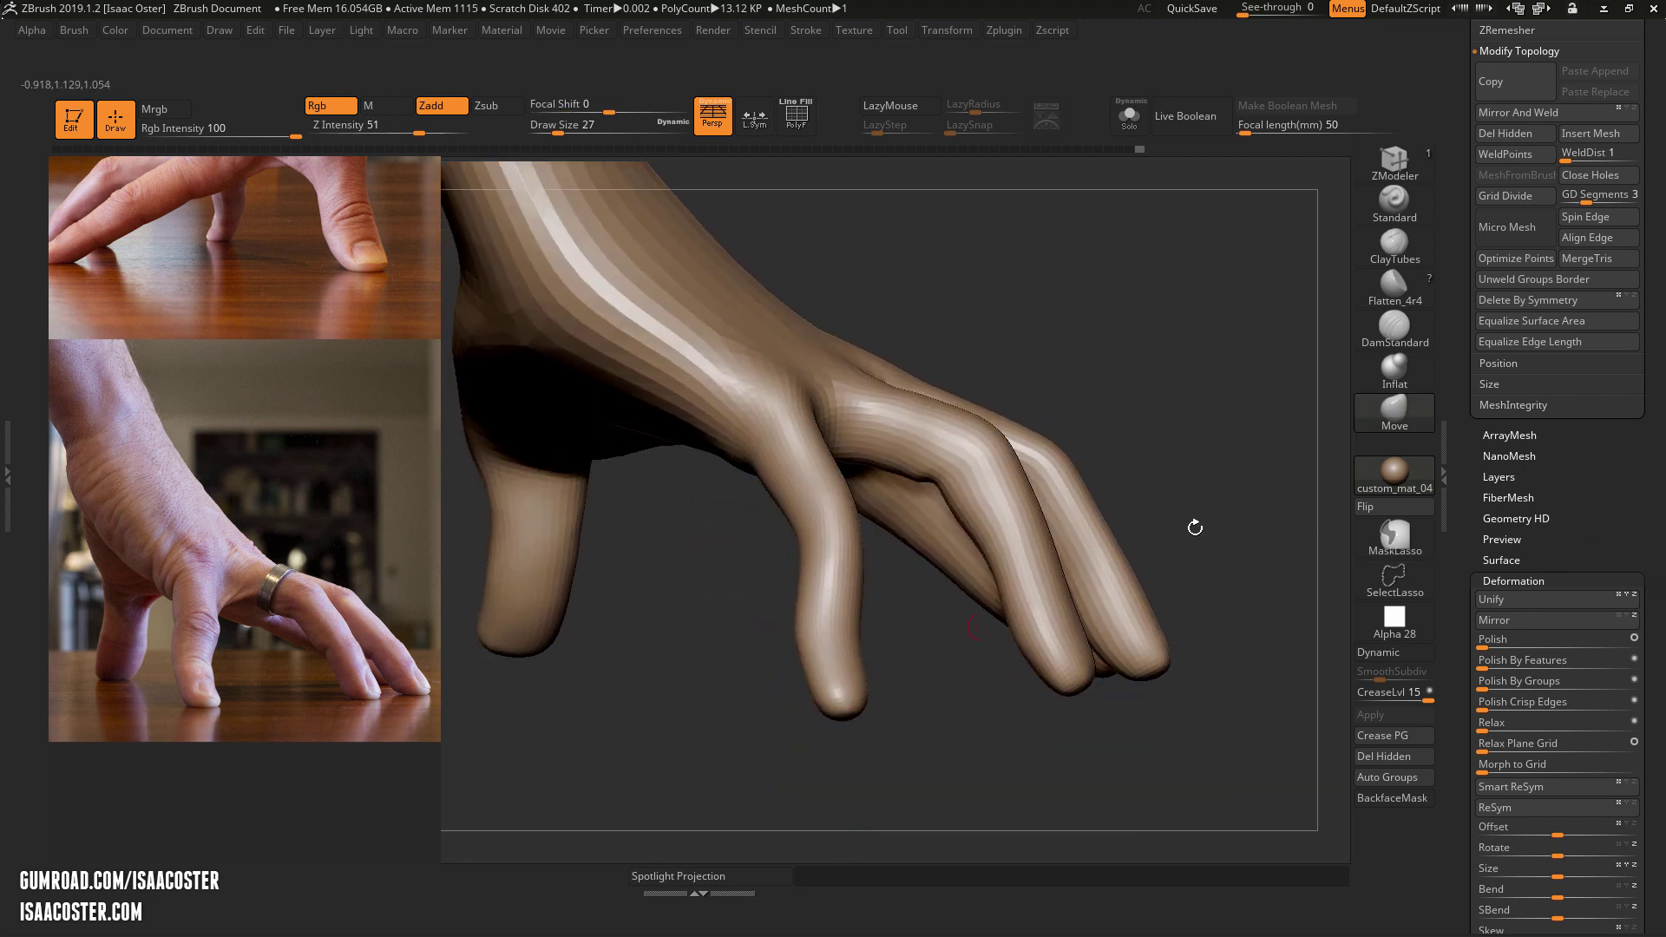
left_click_drag(1456, 50, 1476, 614)
scroll(1553, 217, "up", 1)
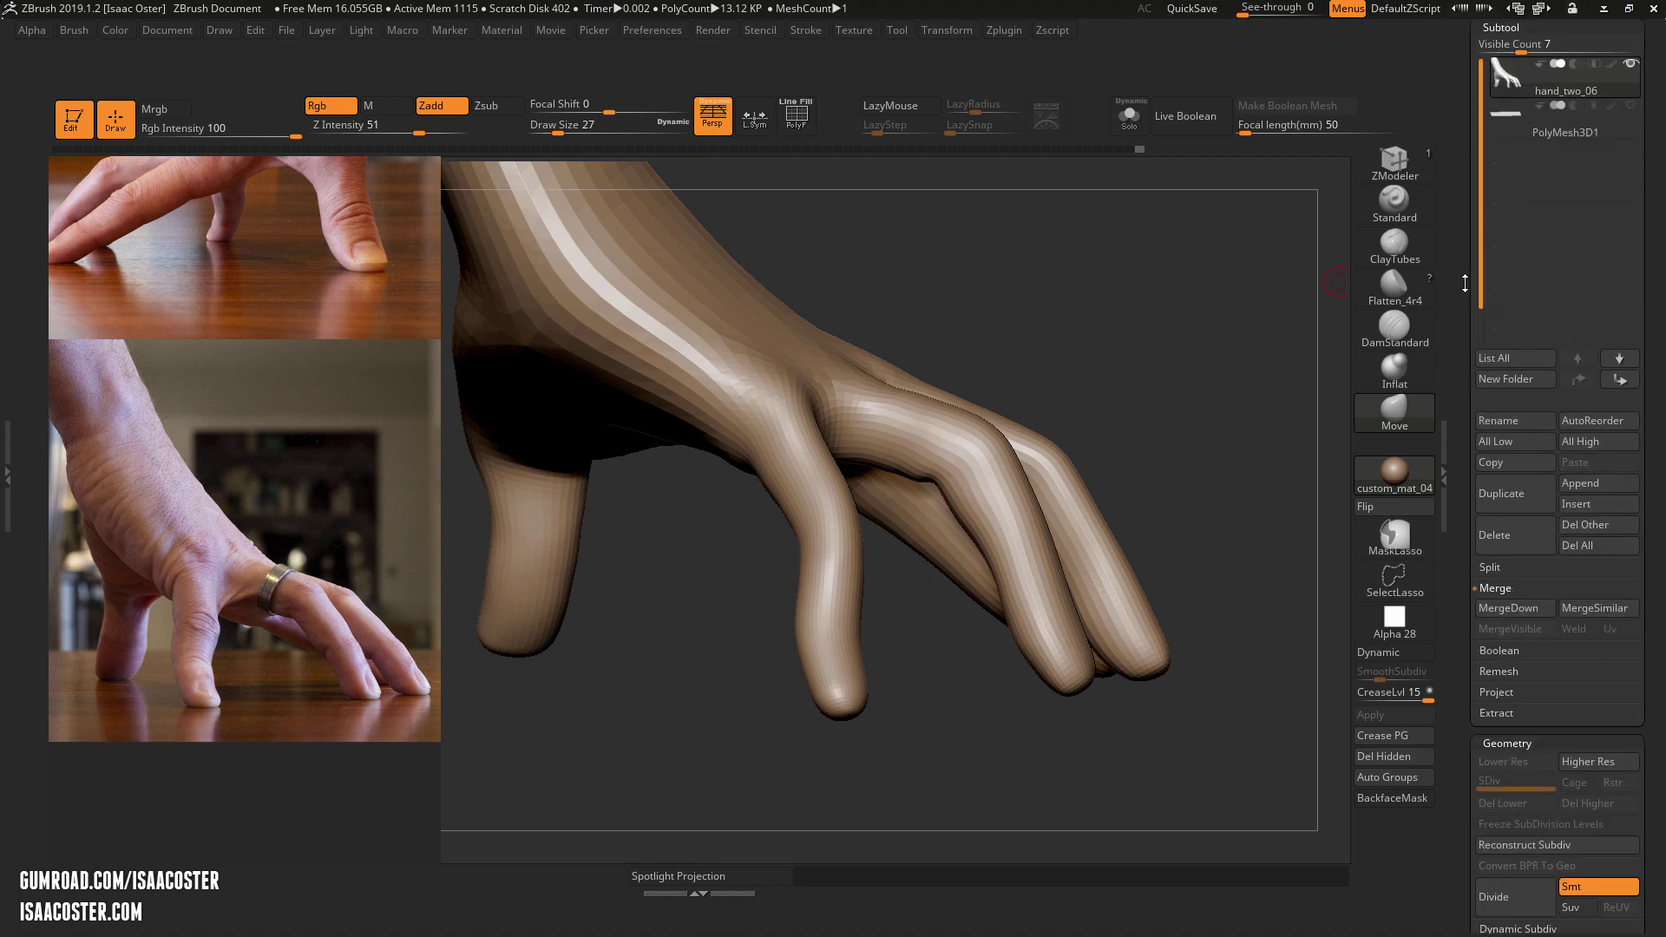
Show the table subtool and reposition the little finger and its tip against the tabletop with the Move brush, resizing the brush as needed
left_click(1630, 107)
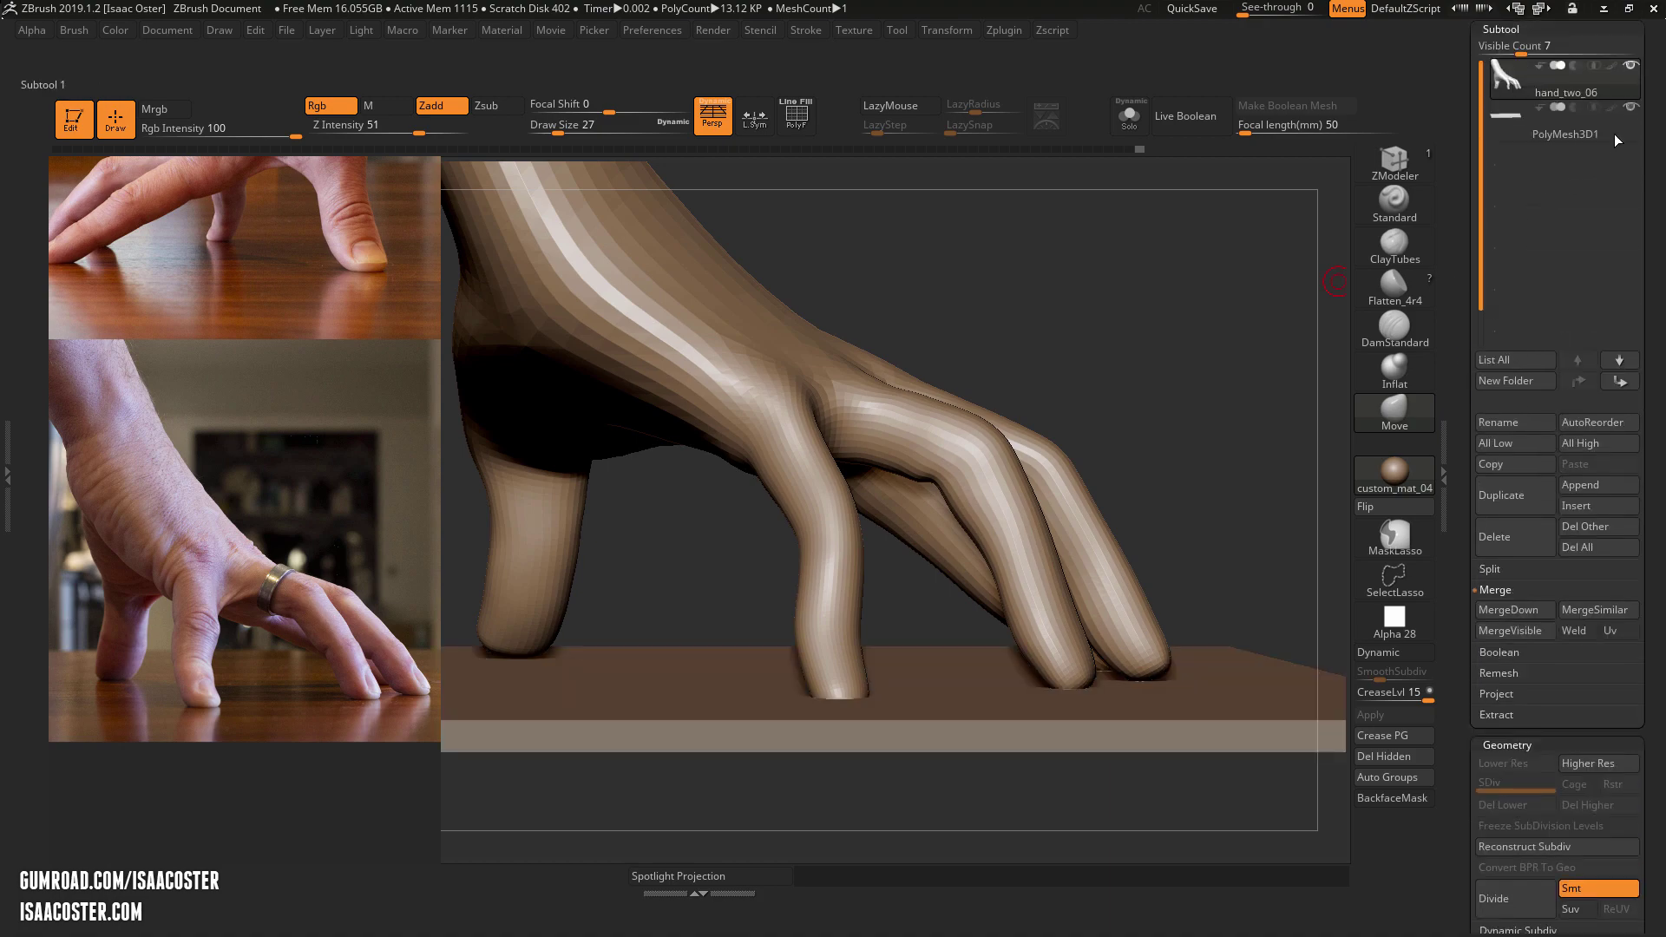
left_click(1406, 410)
key("Escape")
key("s")
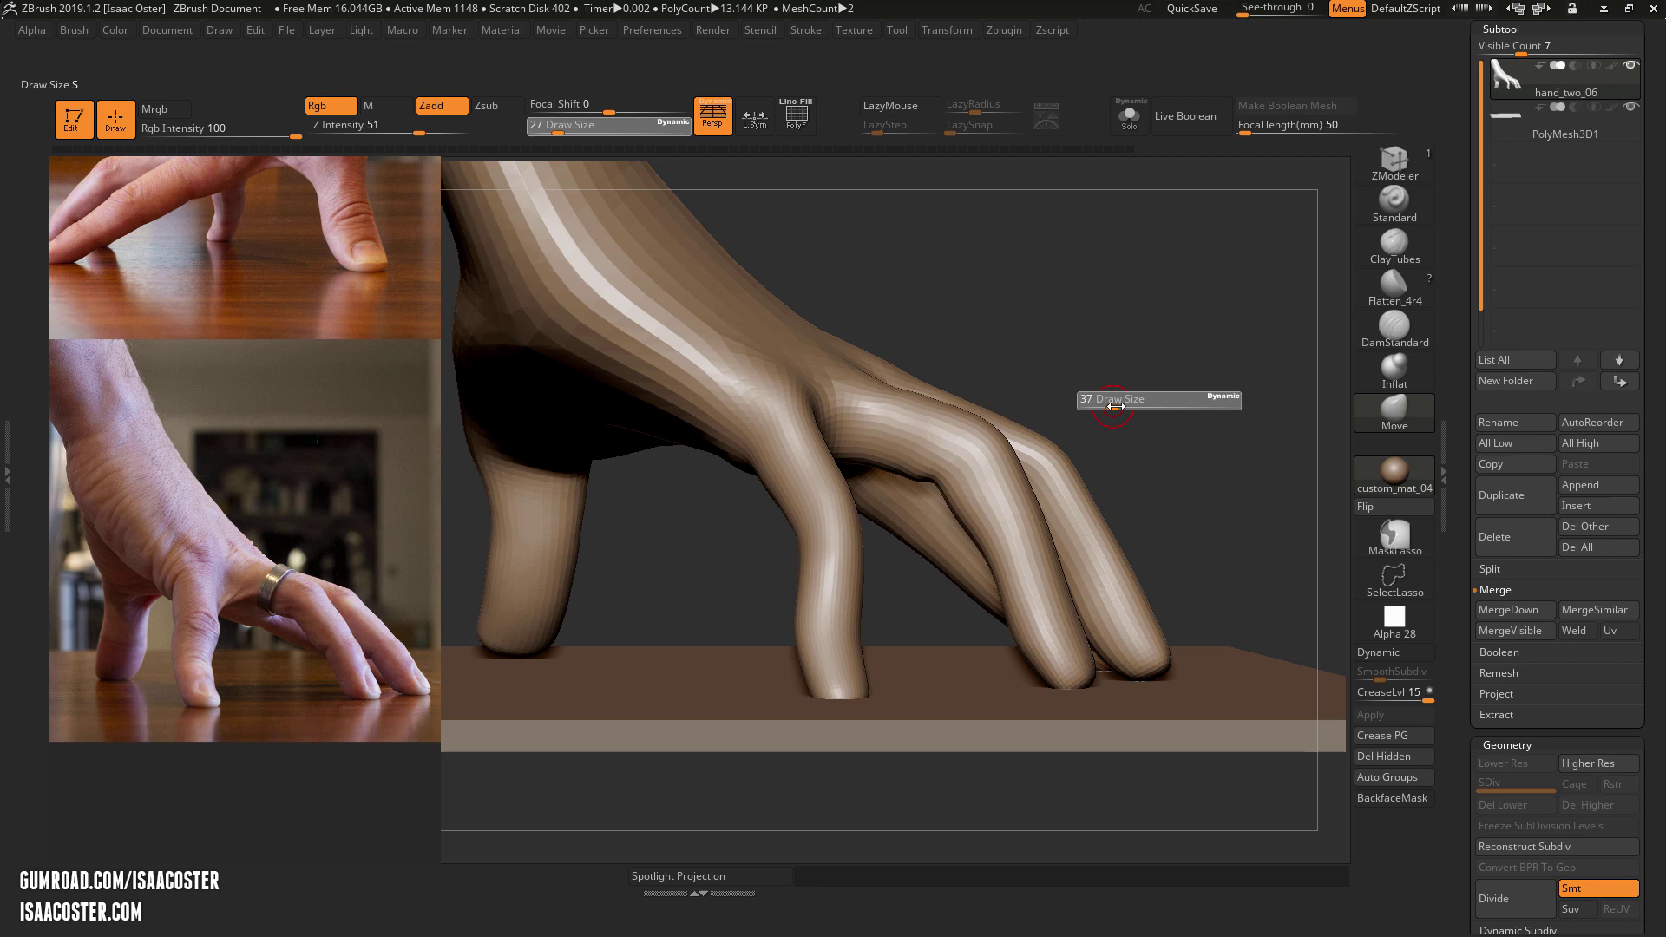
left_click_drag(1167, 391, 1172, 392)
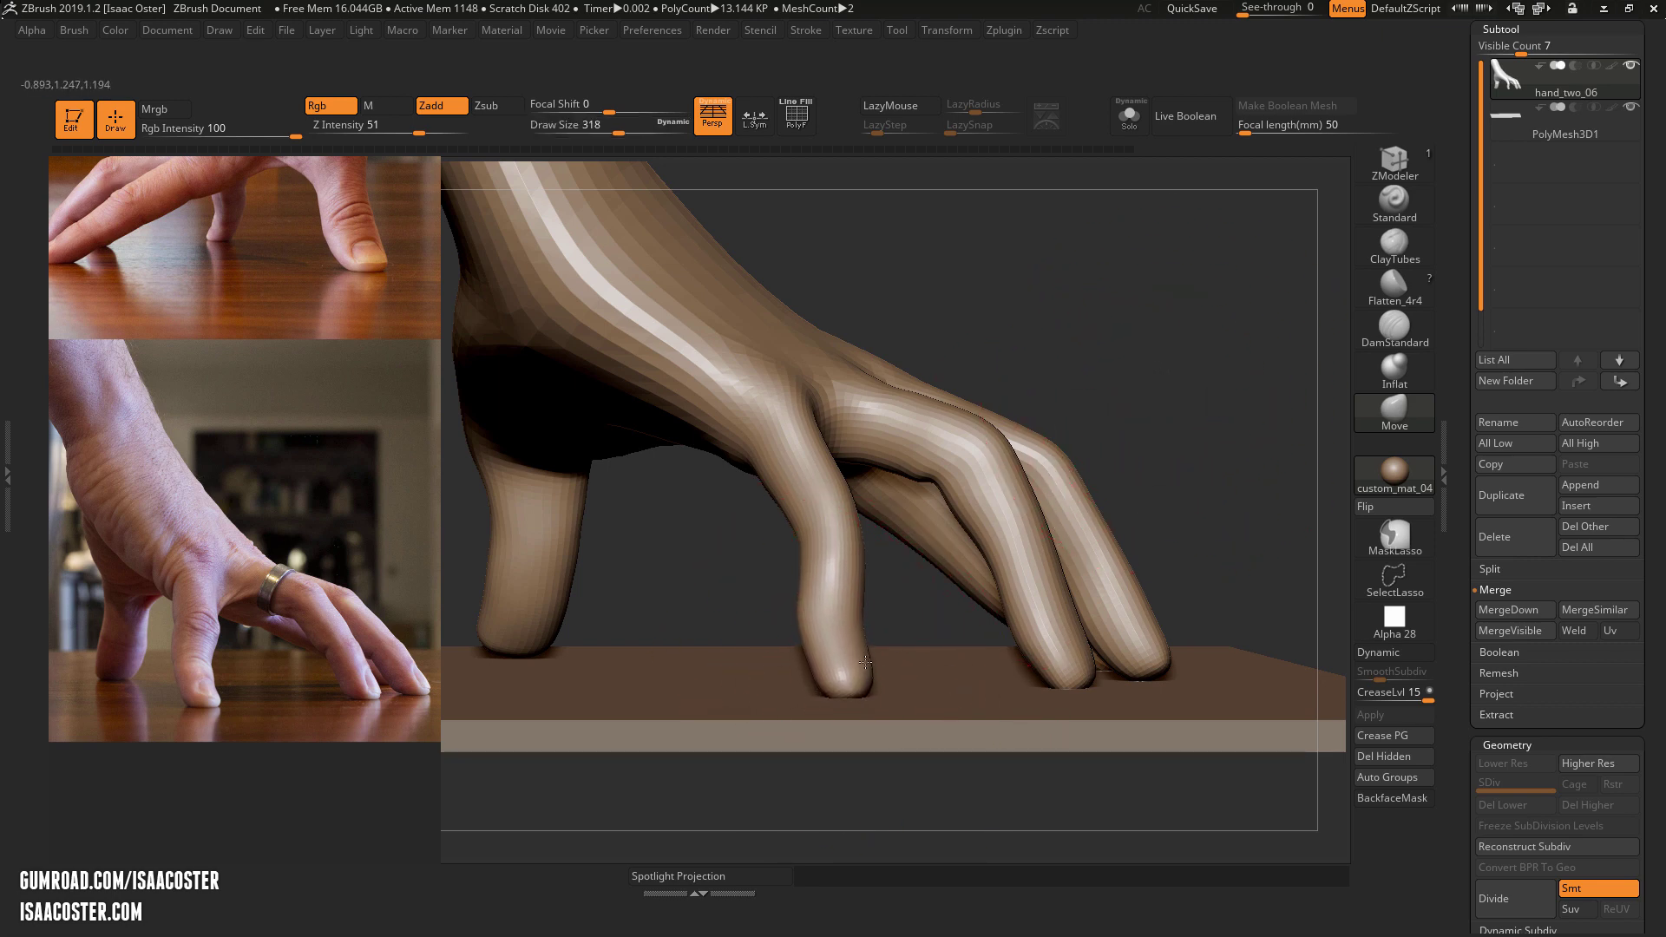
key("s")
mouse_move(816, 644)
left_mouse_down()
mouse_move(772, 644)
mouse_move(640, 509)
mouse_move(694, 536)
mouse_move(766, 513)
left_mouse_up()
key("s")
key("s")
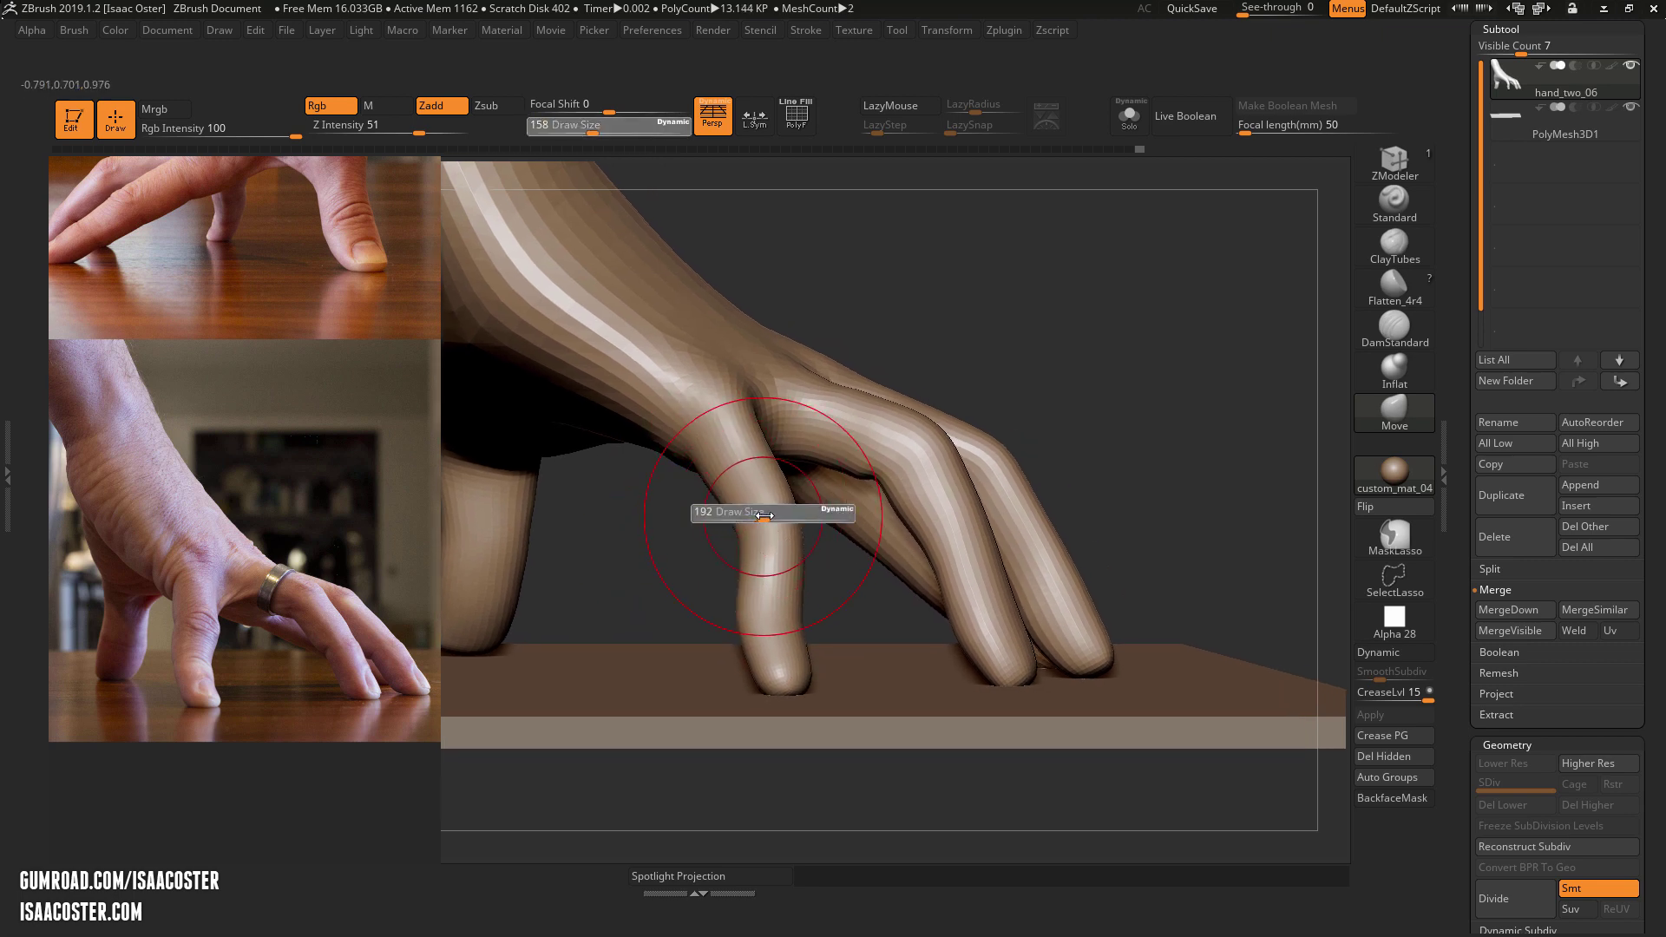
mouse_move(645, 536)
left_mouse_down("alt")
mouse_move(801, 529)
mouse_move(775, 532)
left_mouse_up("alt")
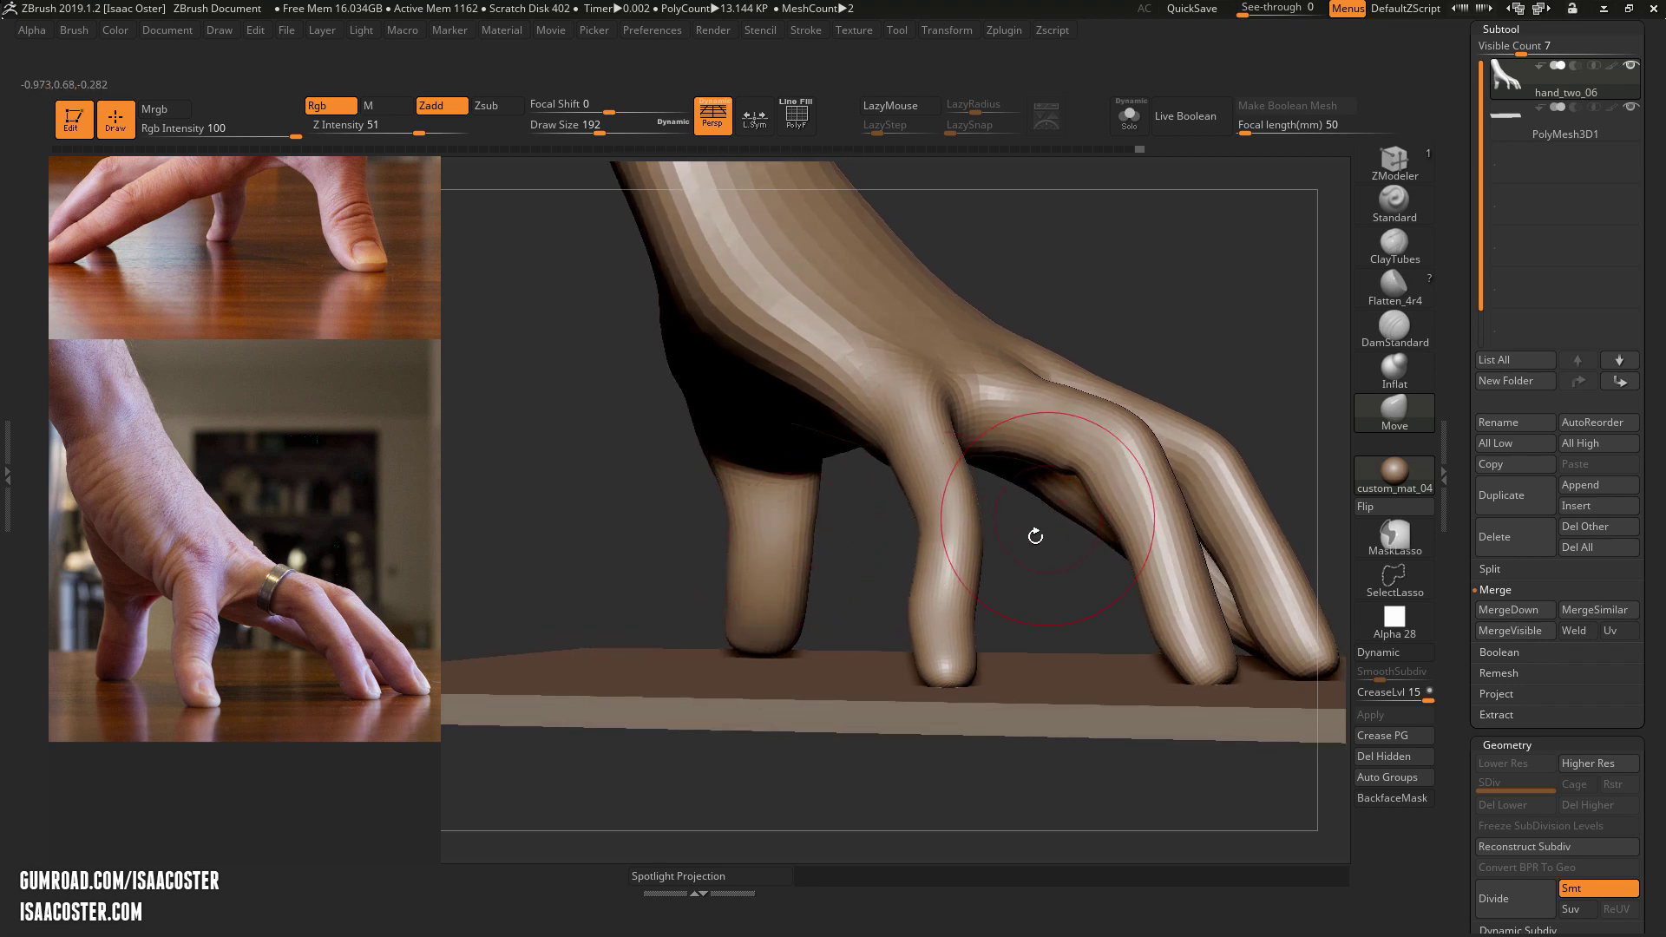
Adjust the bend of the ring finger and the little finger with the Move brush, using Draw Sizes from 101 to 217
mouse_move(1037, 547)
left_mouse_down()
mouse_move(952, 540)
mouse_move(959, 503)
left_mouse_up()
mouse_move(1084, 313)
left_mouse_down()
mouse_move(945, 394)
mouse_move(609, 668)
left_mouse_up()
key("s")
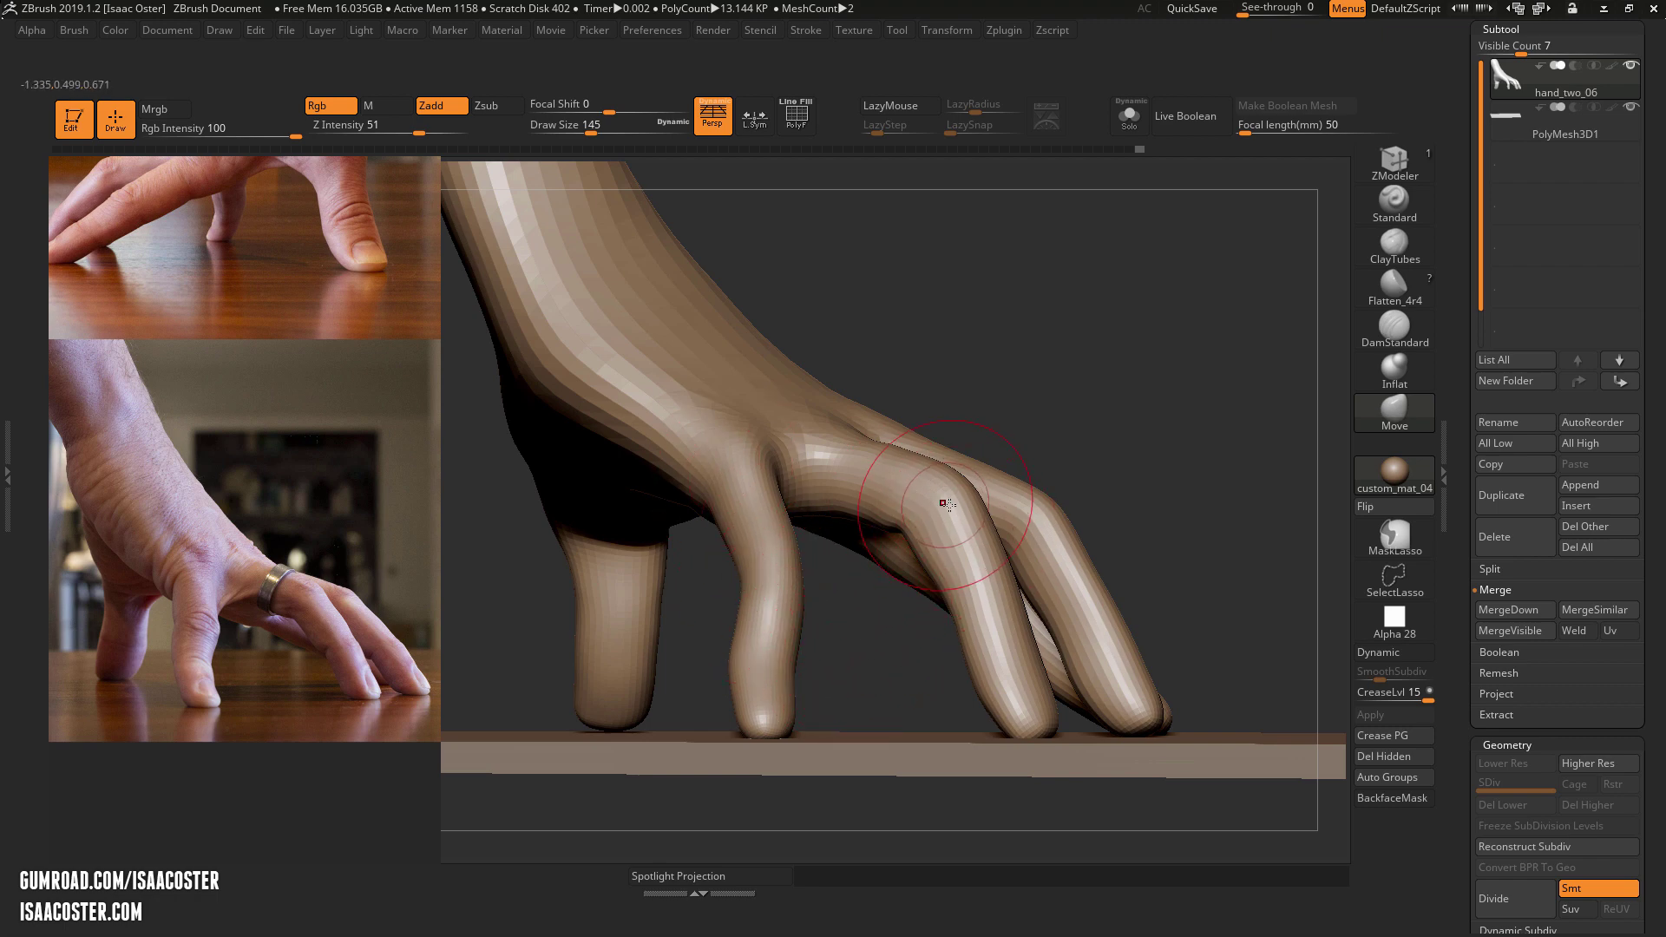
key("s")
left_click_drag(932, 492, 945, 490)
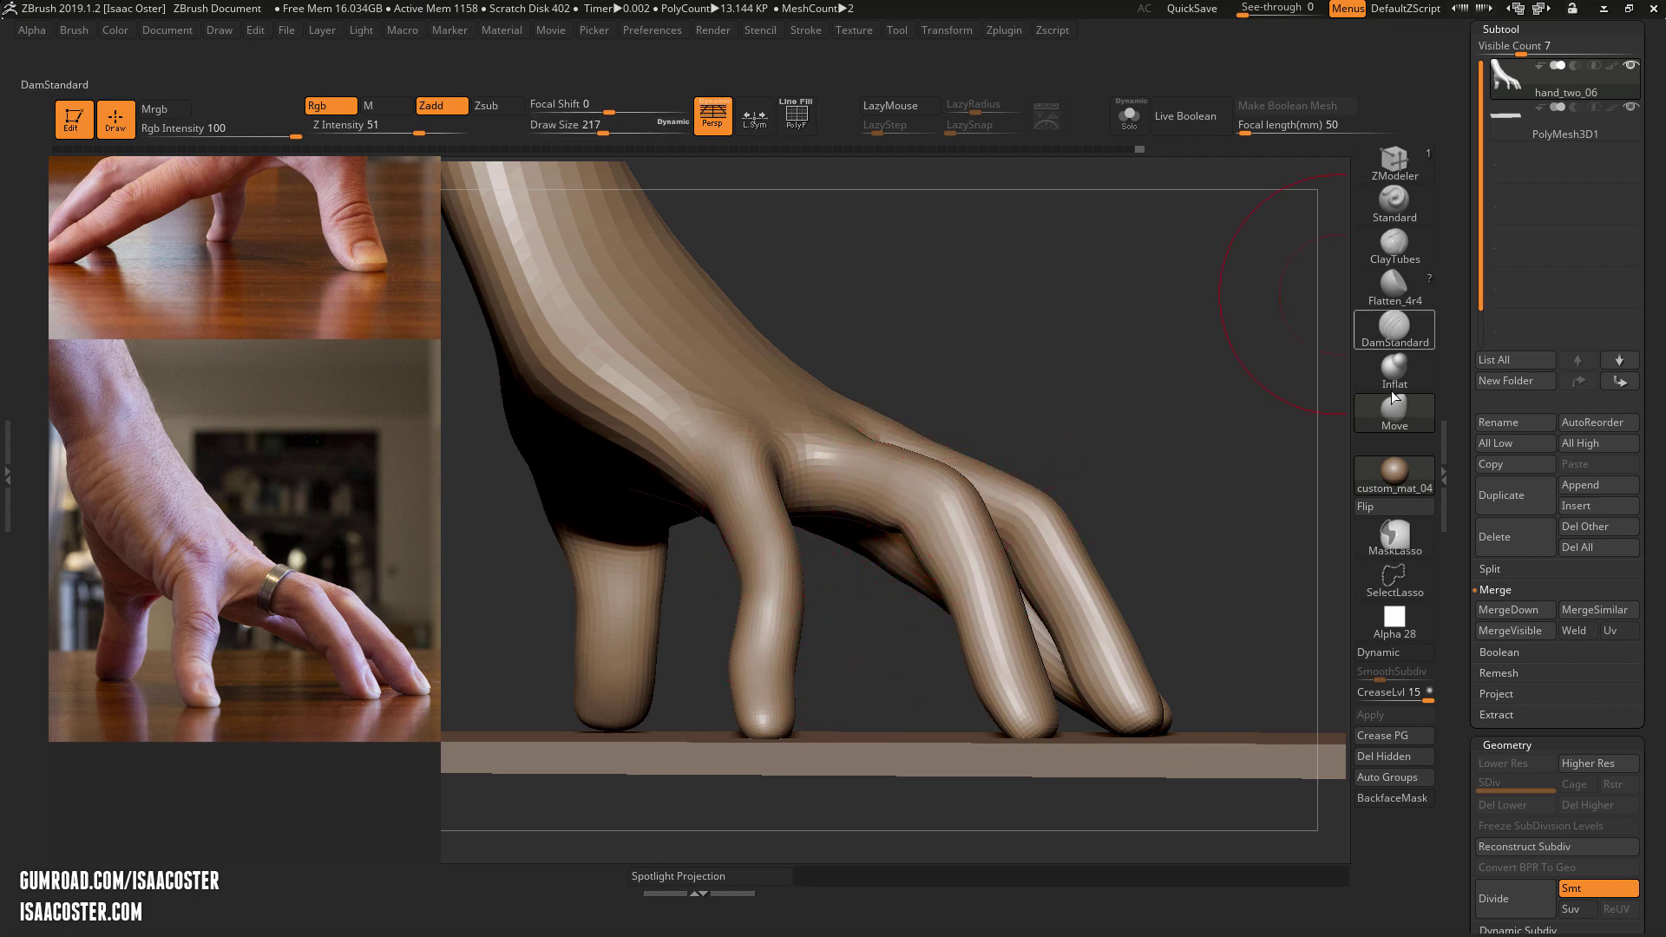
key("s")
left_click_drag(802, 525, 793, 528)
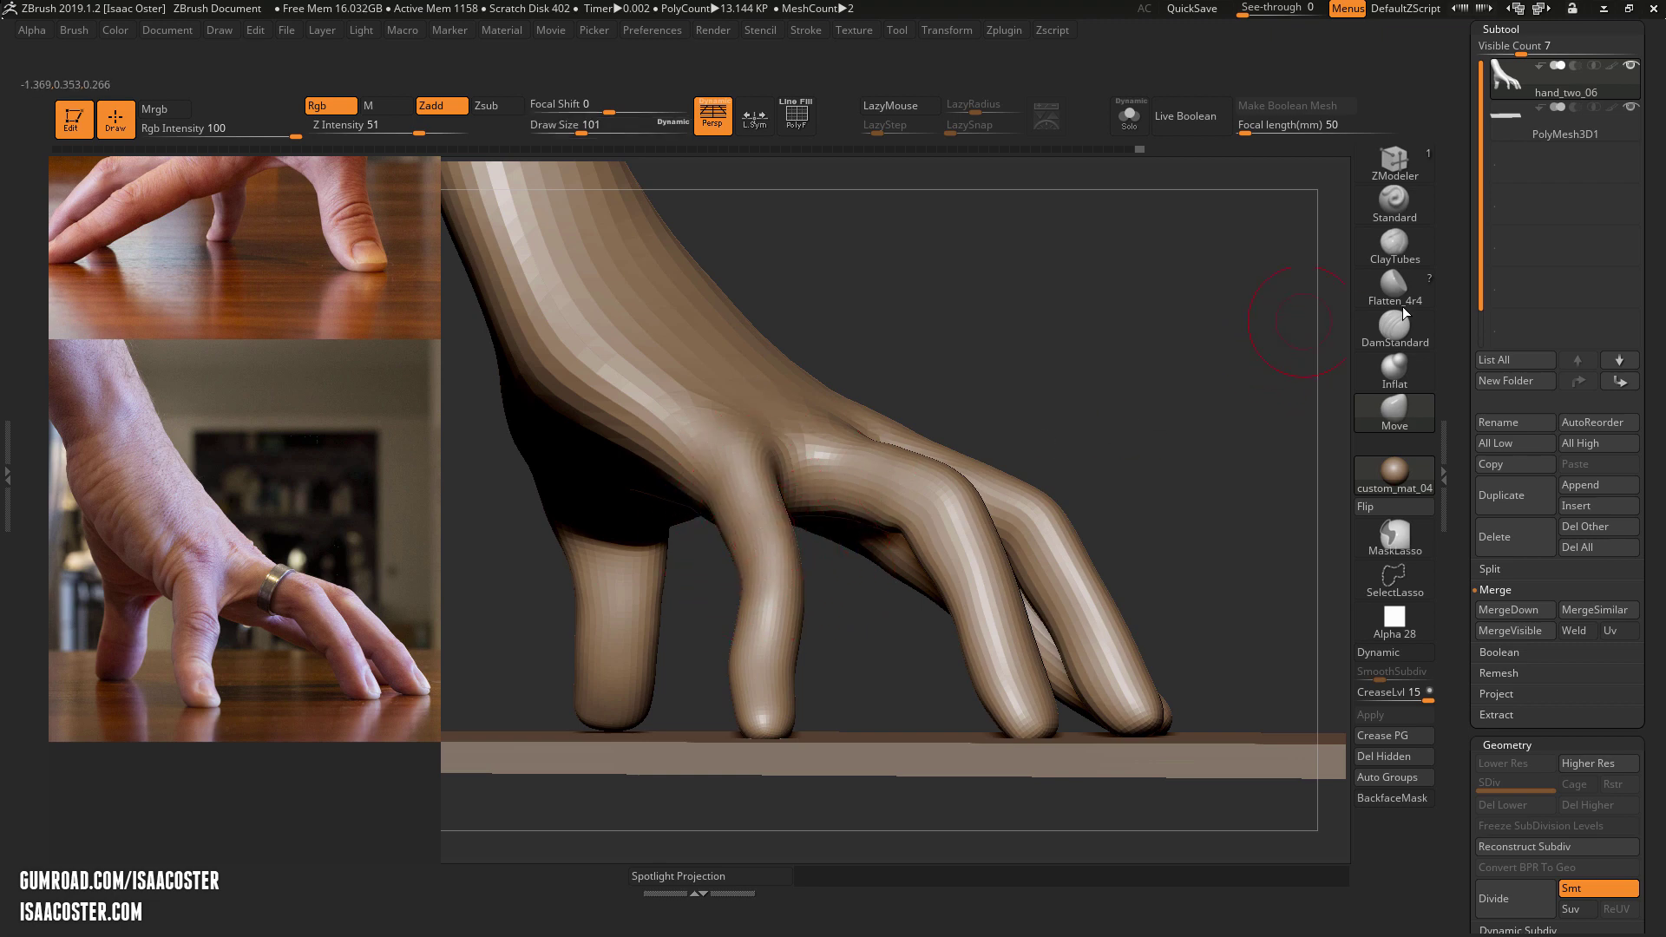
Set ClayTubes to Z Intensity 13 and Draw Size 172, try clay strokes on the little finger, and undo the last one
left_click(1412, 251)
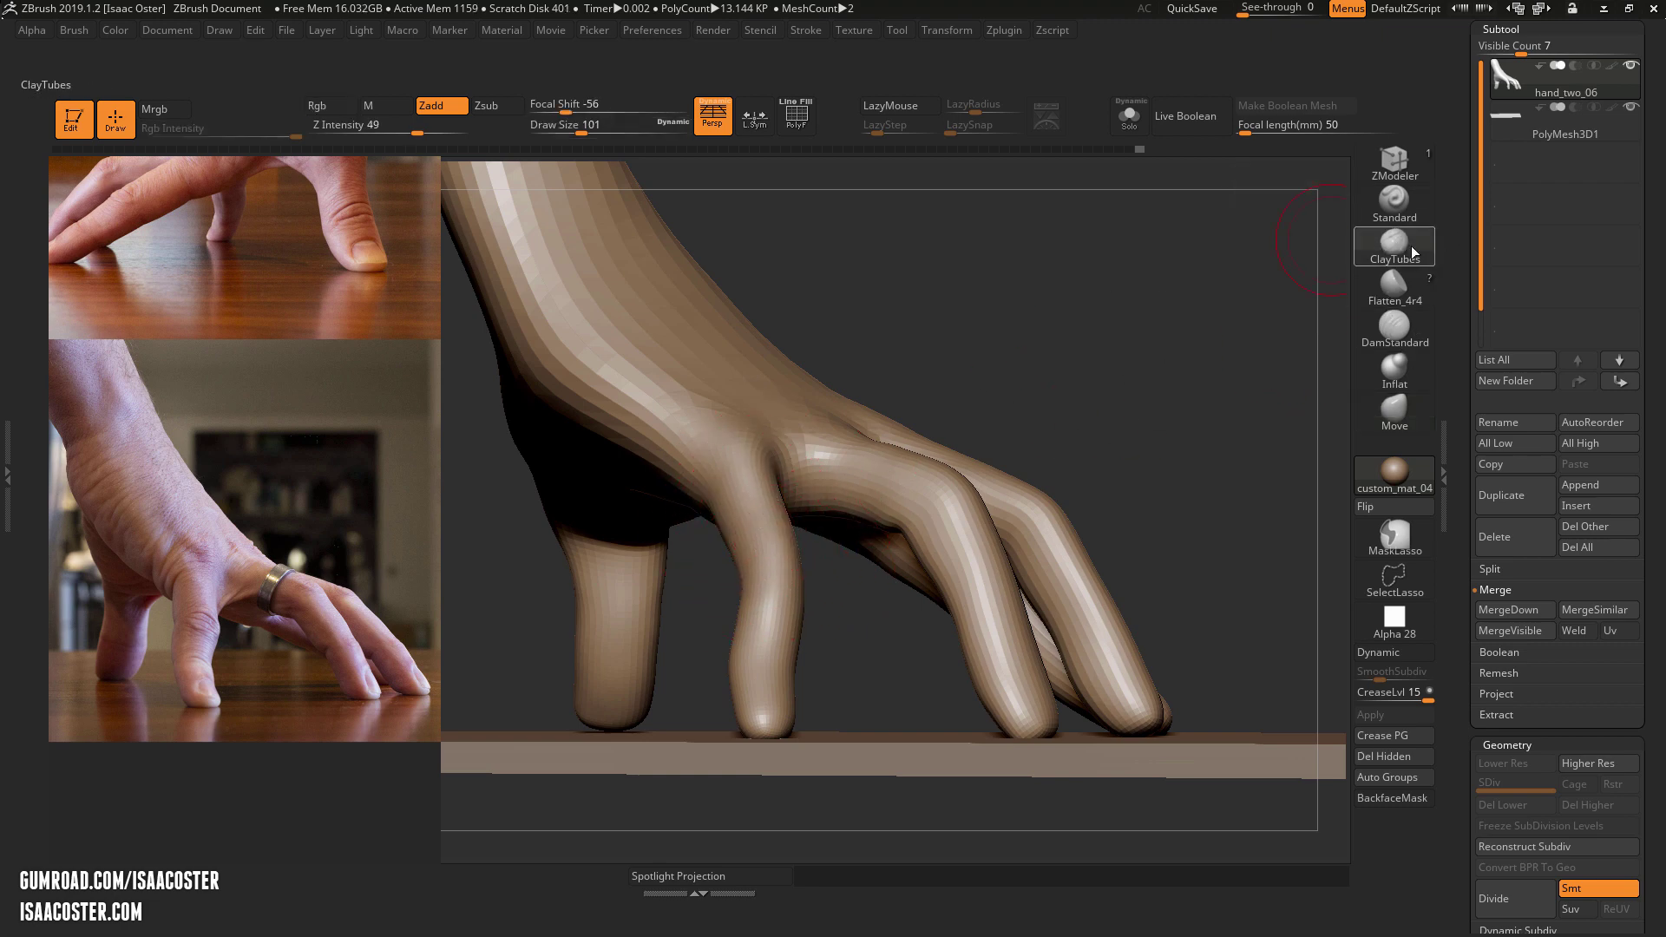
left_click_drag(408, 125, 384, 143)
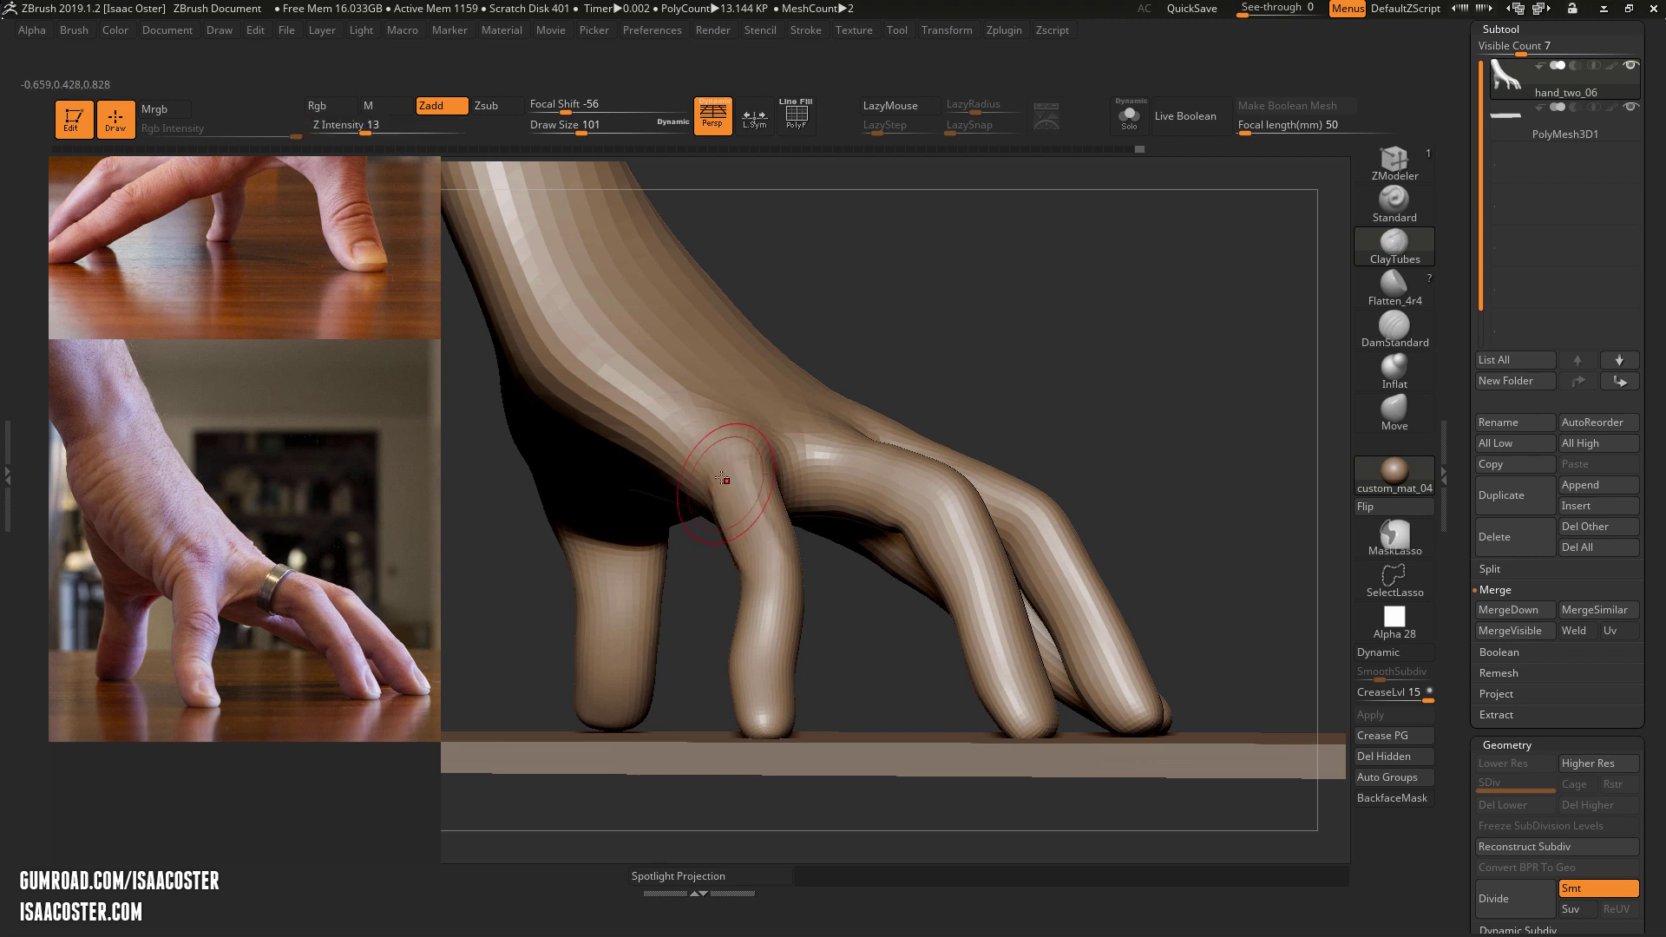
left_click_drag(1108, 364, 1326, 585)
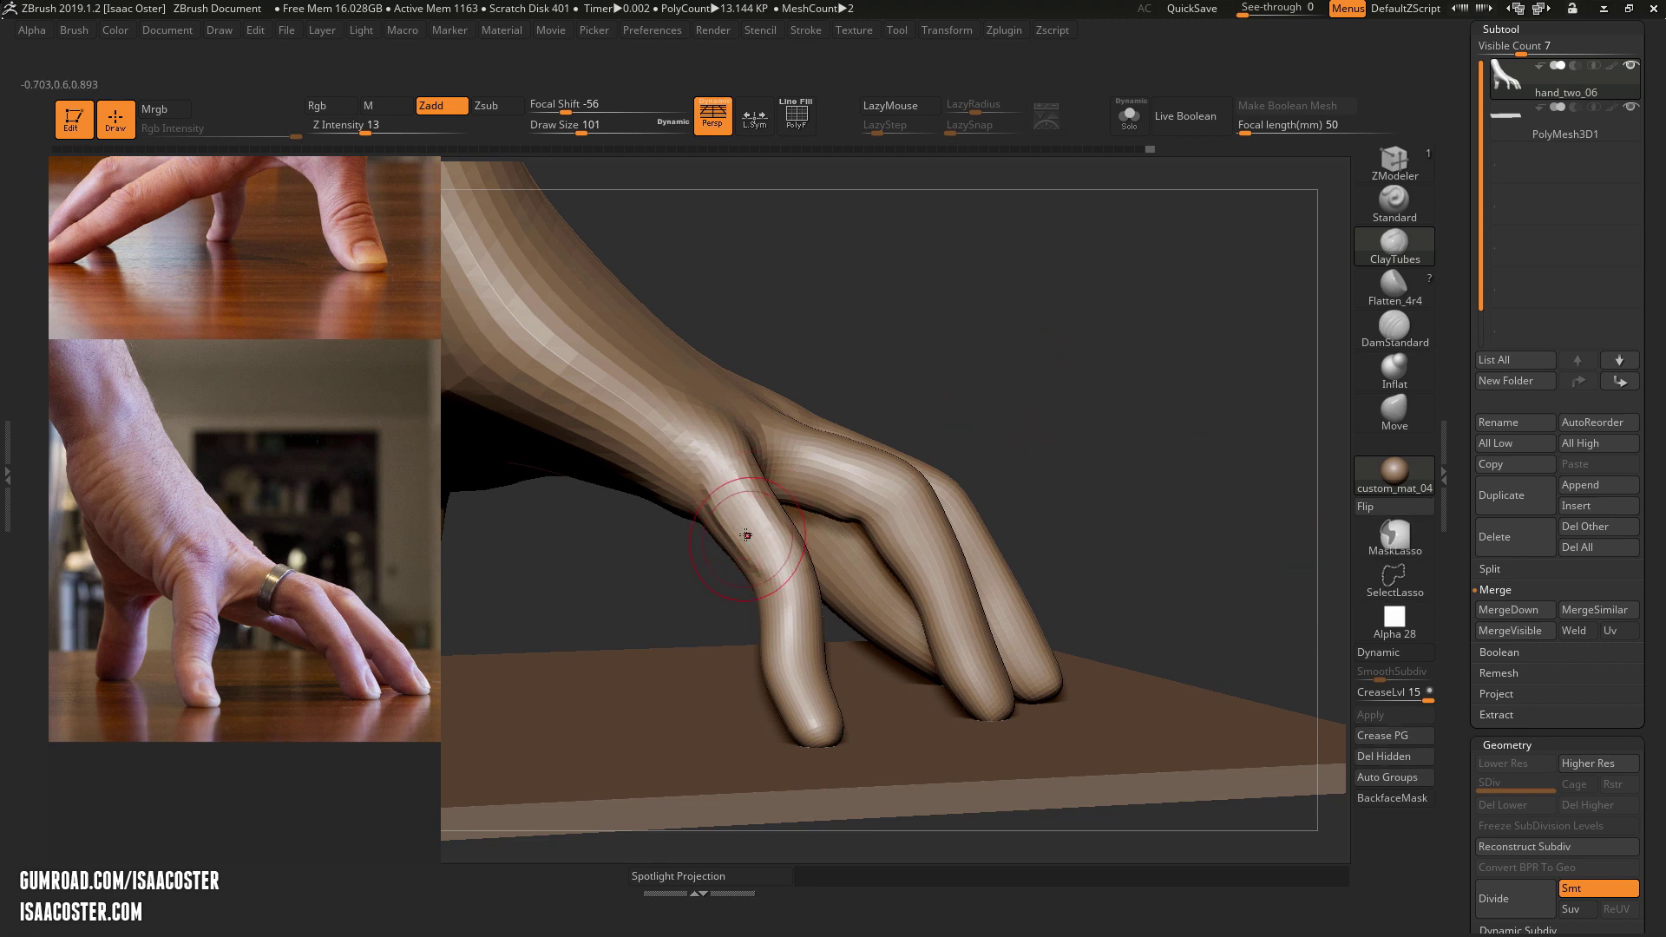
type("172")
key("Return")
mouse_move(972, 353)
left_mouse_down()
mouse_move(1071, 335)
mouse_move(1015, 375)
left_mouse_up()
left_click_drag(1069, 290, 1054, 378)
key("ctrl+z")
Enable BackfaceMask and build up the little finger's base segment and middle joint with ClayTubes at Draw Size 90
left_click_drag(996, 223, 708, 531)
left_click(1393, 798)
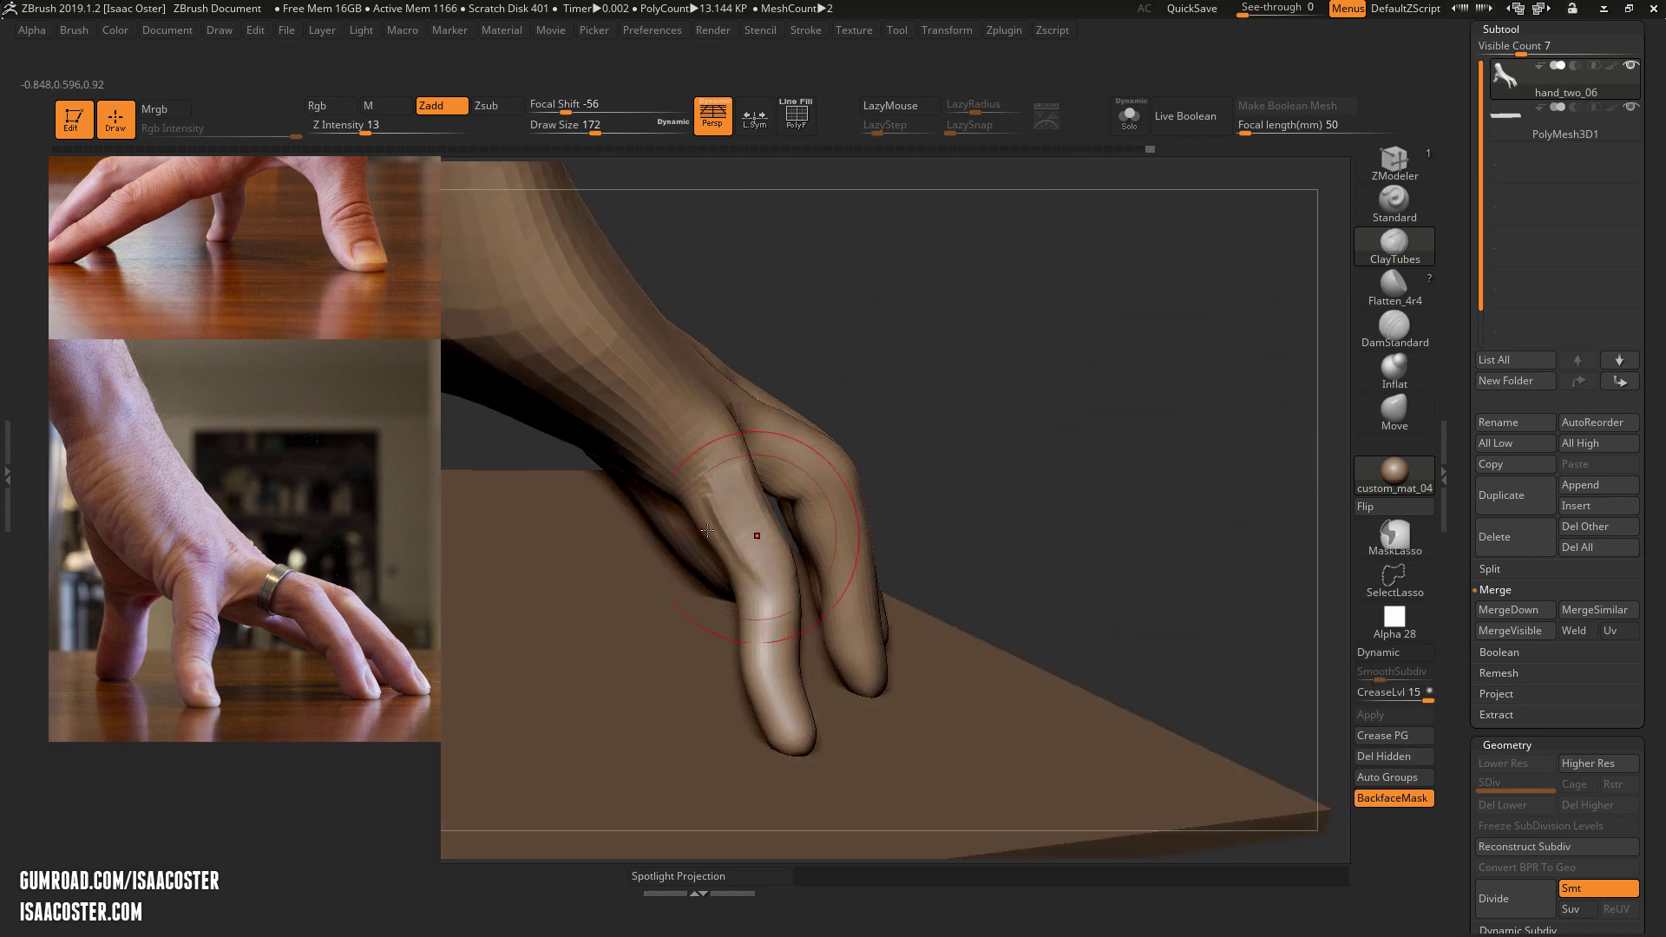
left_click_drag(1048, 412, 872, 472)
key("s")
left_click_drag(762, 569, 762, 553, "shift")
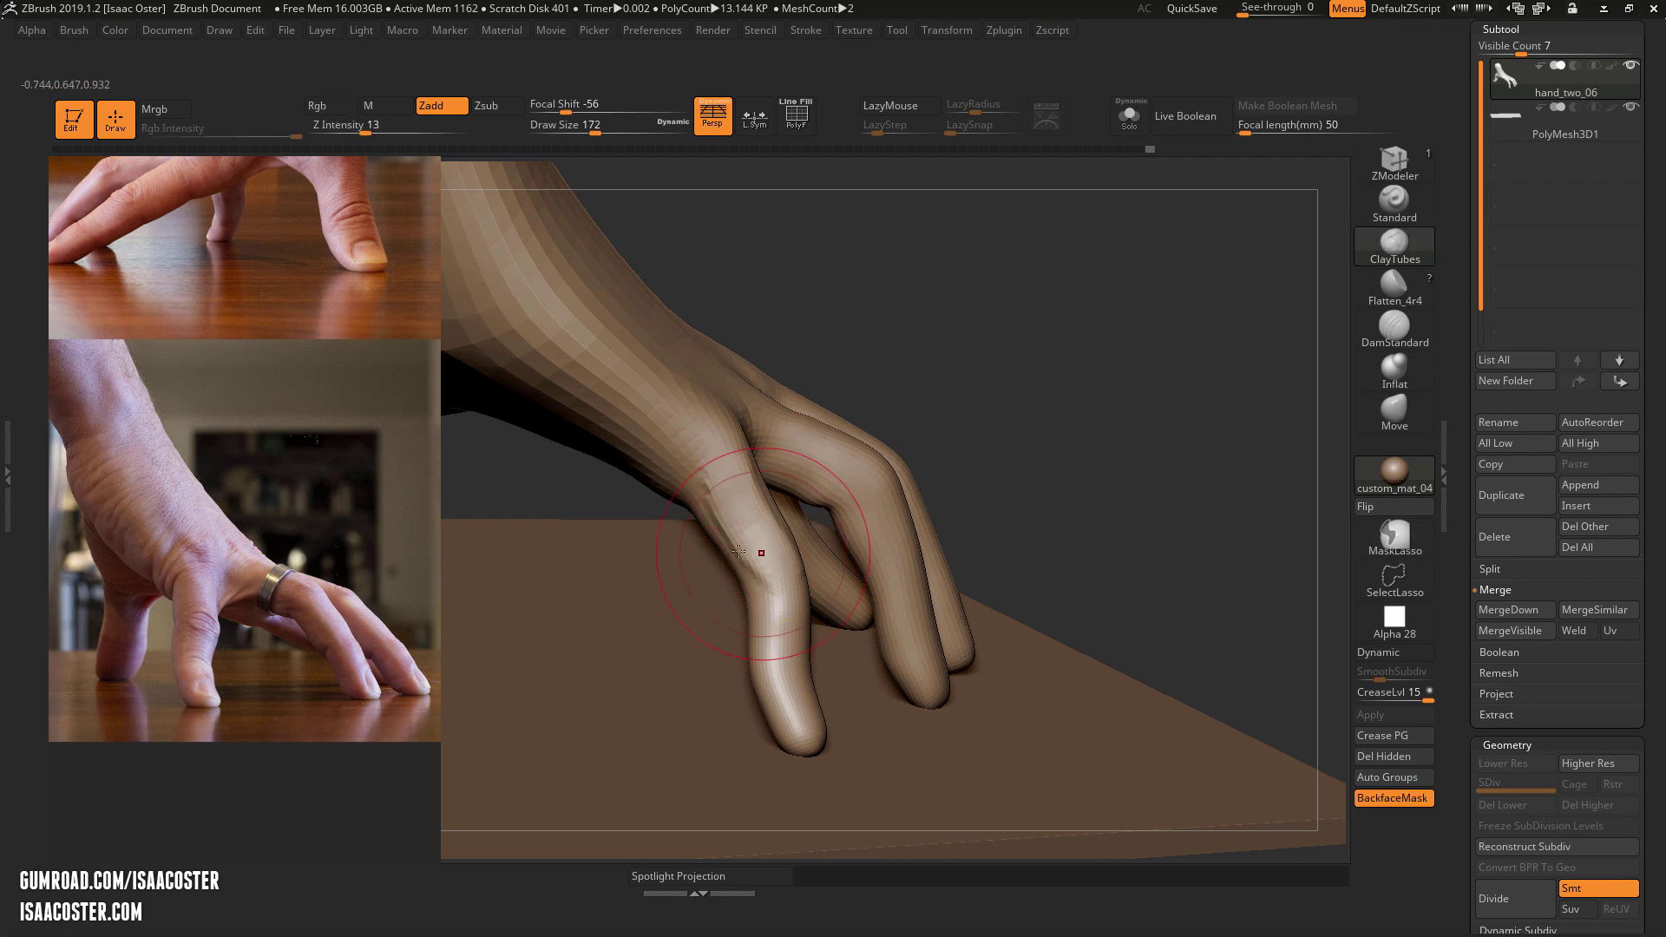
key("ctrl+z")
key("s")
left_click_drag(942, 313, 925, 312)
mouse_move(947, 307)
left_mouse_down()
mouse_move(977, 323)
mouse_move(944, 431)
left_mouse_up()
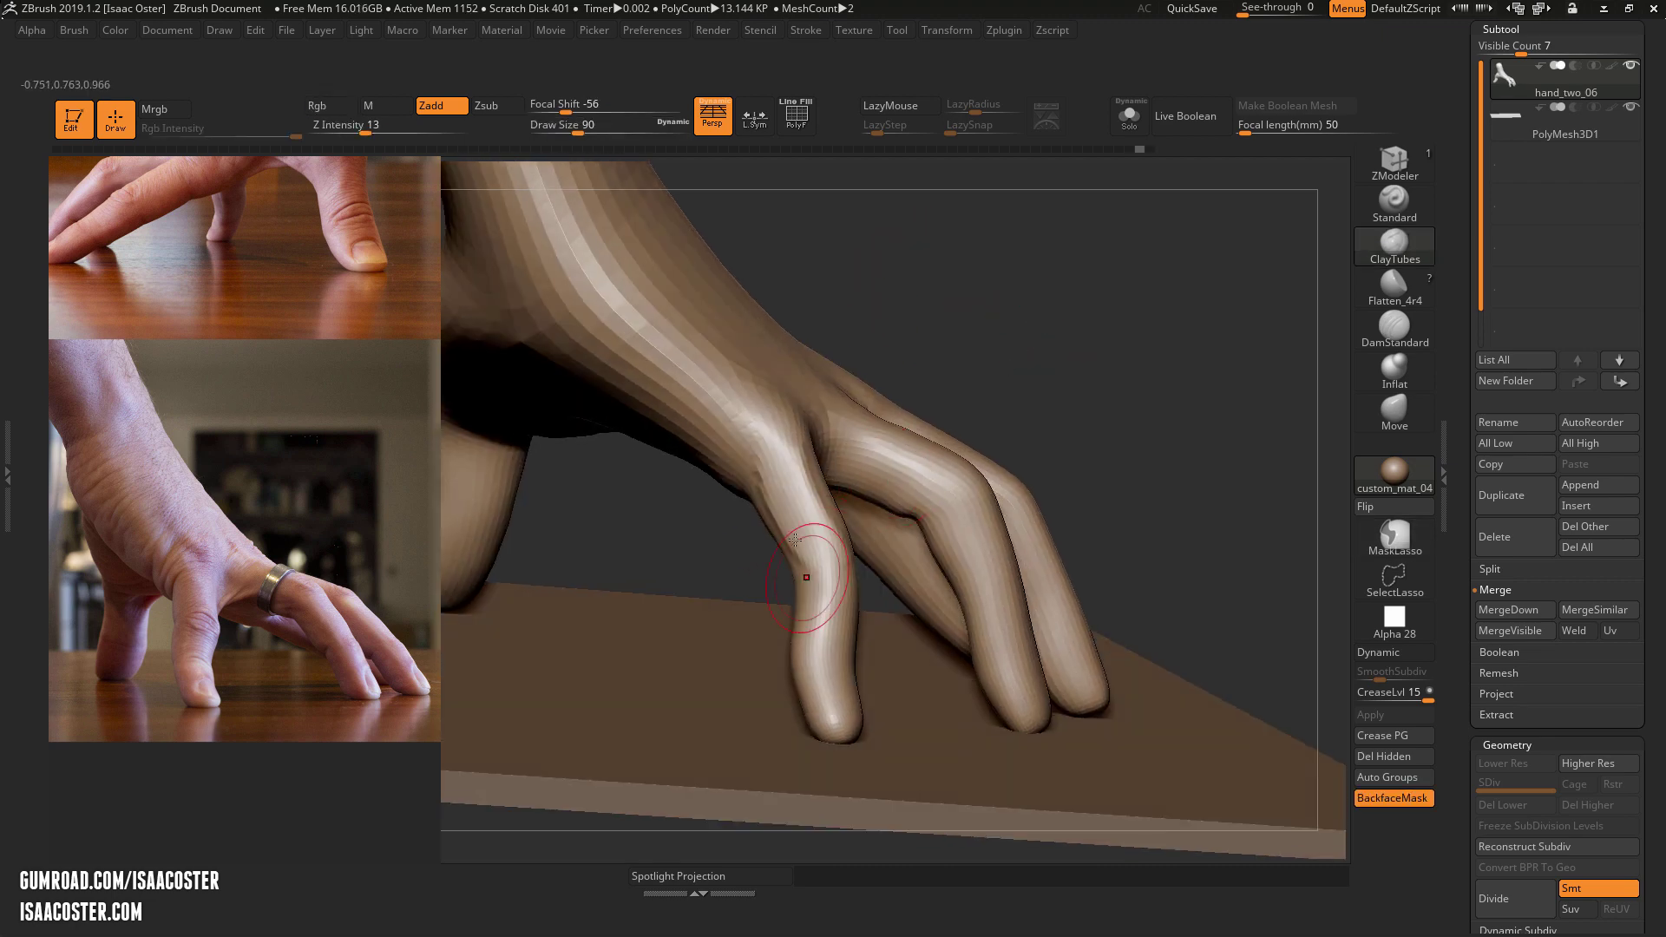
left_click_drag(718, 517, 878, 564)
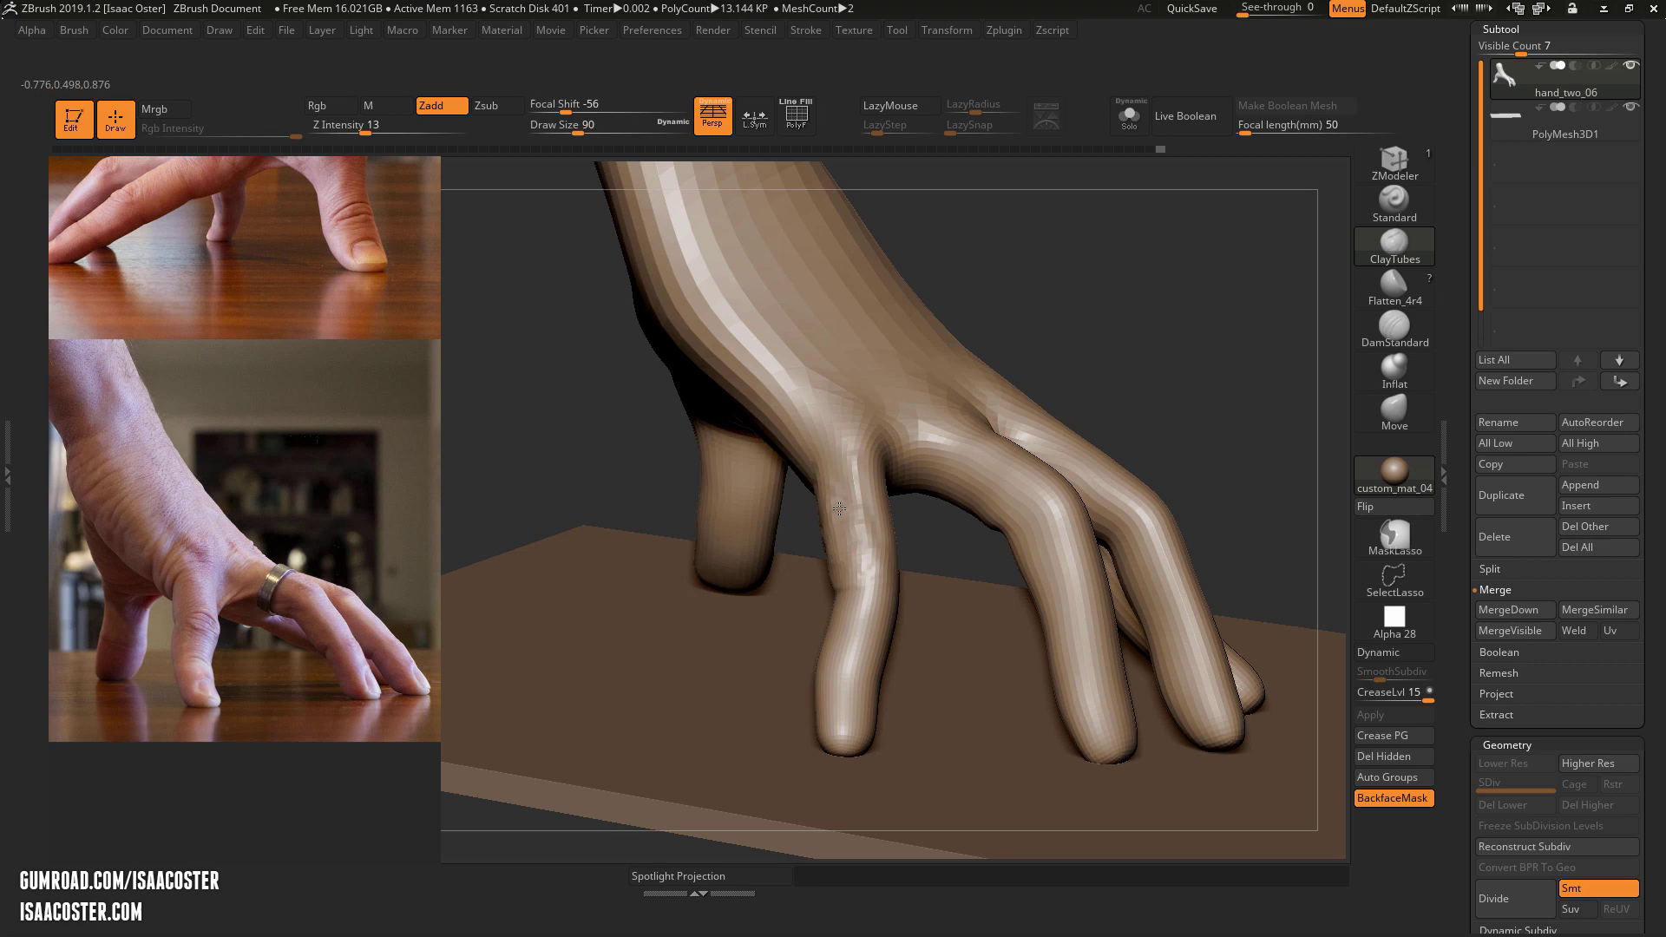
Build up the little finger's knuckle and the adjoining back of the hand with ClayTubes at Draw Sizes 140 and 83
key("bracketright")
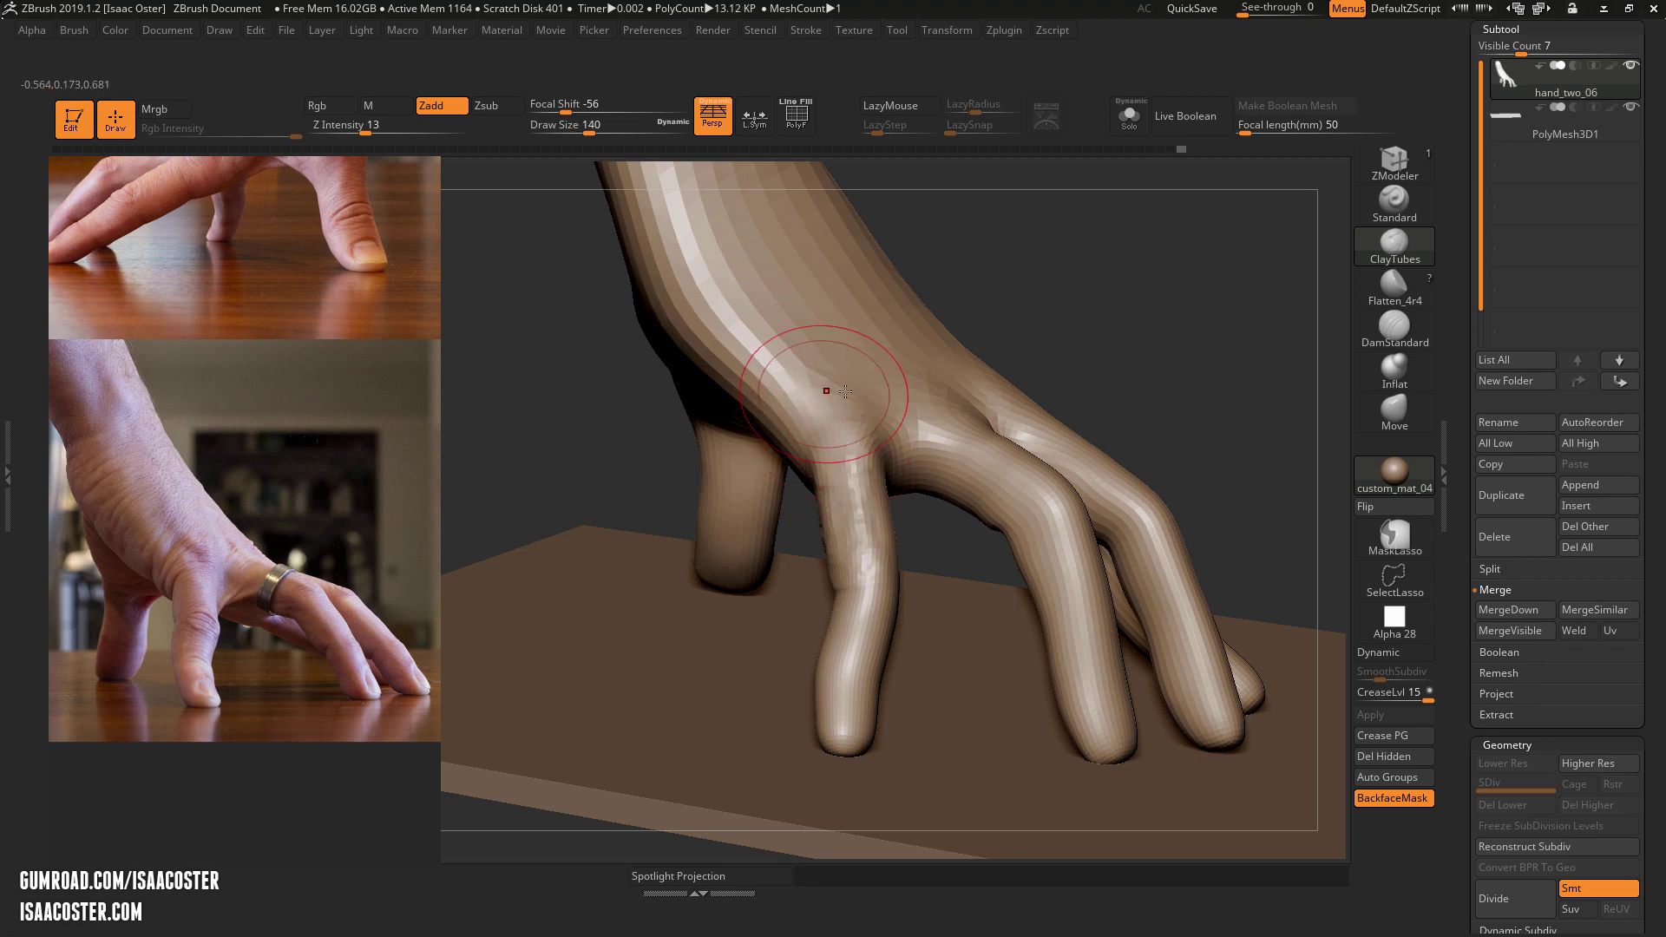
mouse_move(841, 412)
left_mouse_down()
mouse_move(847, 383)
mouse_move(829, 386)
left_mouse_up()
key("s")
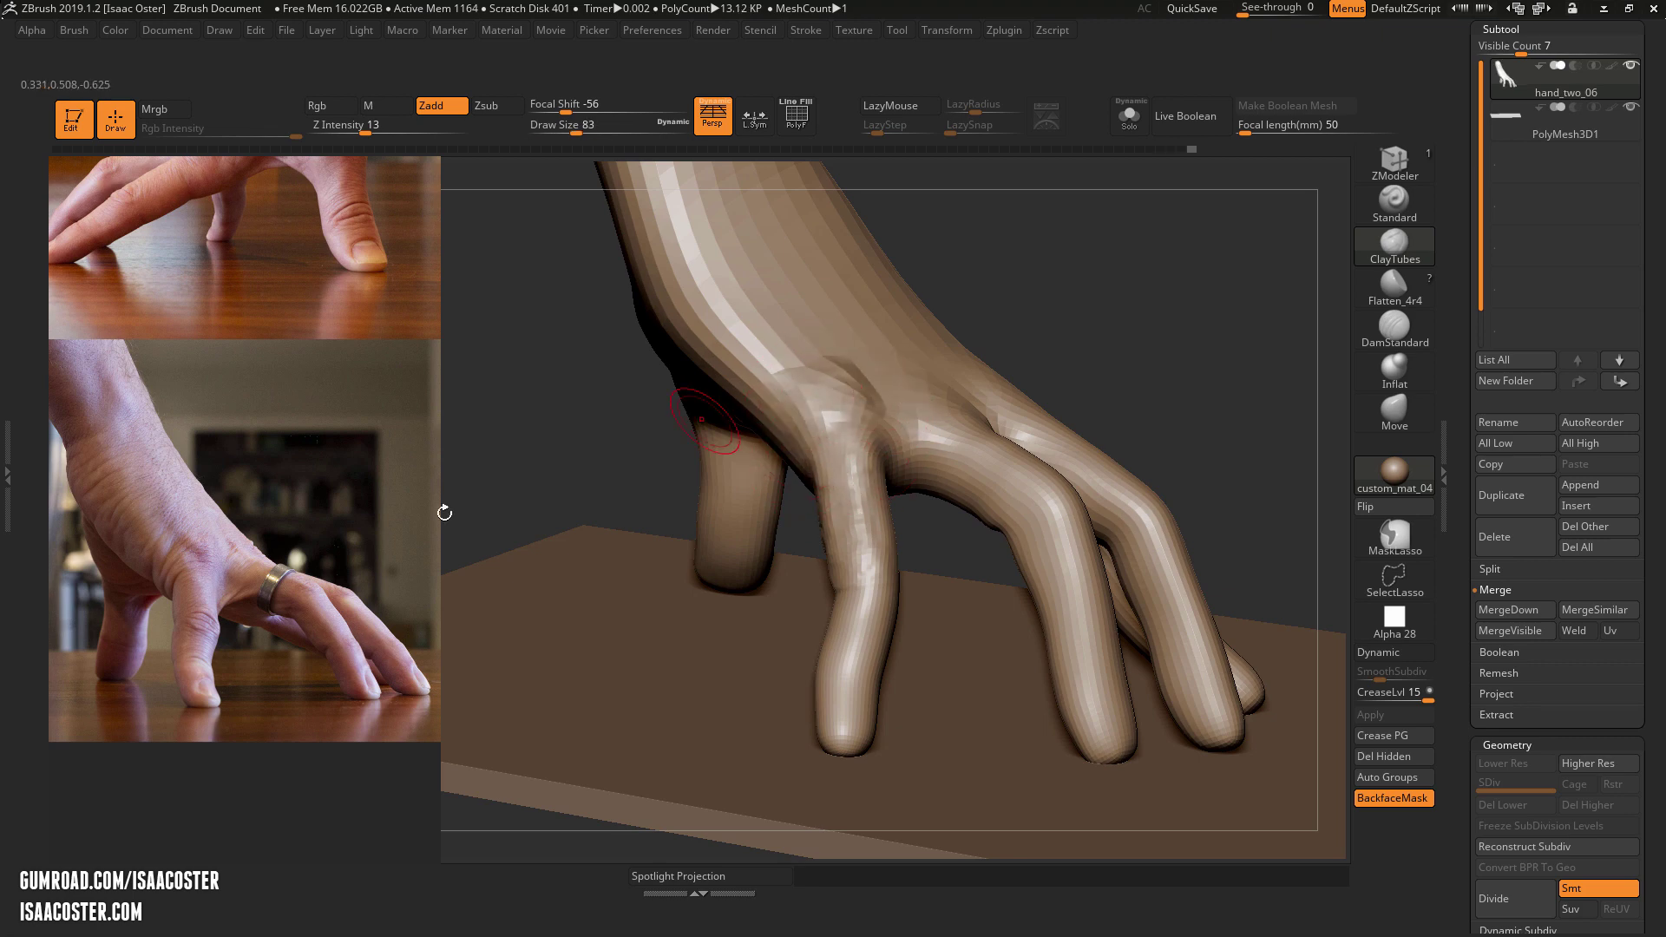
mouse_move(1142, 284)
left_mouse_down()
mouse_move(1158, 256)
mouse_move(1112, 335)
mouse_move(1127, 356)
mouse_move(1087, 362)
mouse_move(1115, 410)
mouse_move(1150, 399)
left_mouse_up()
Refine the little finger's curve from above and from the side with the Move brush at Draw Sizes 187 and 207
left_click(1380, 410)
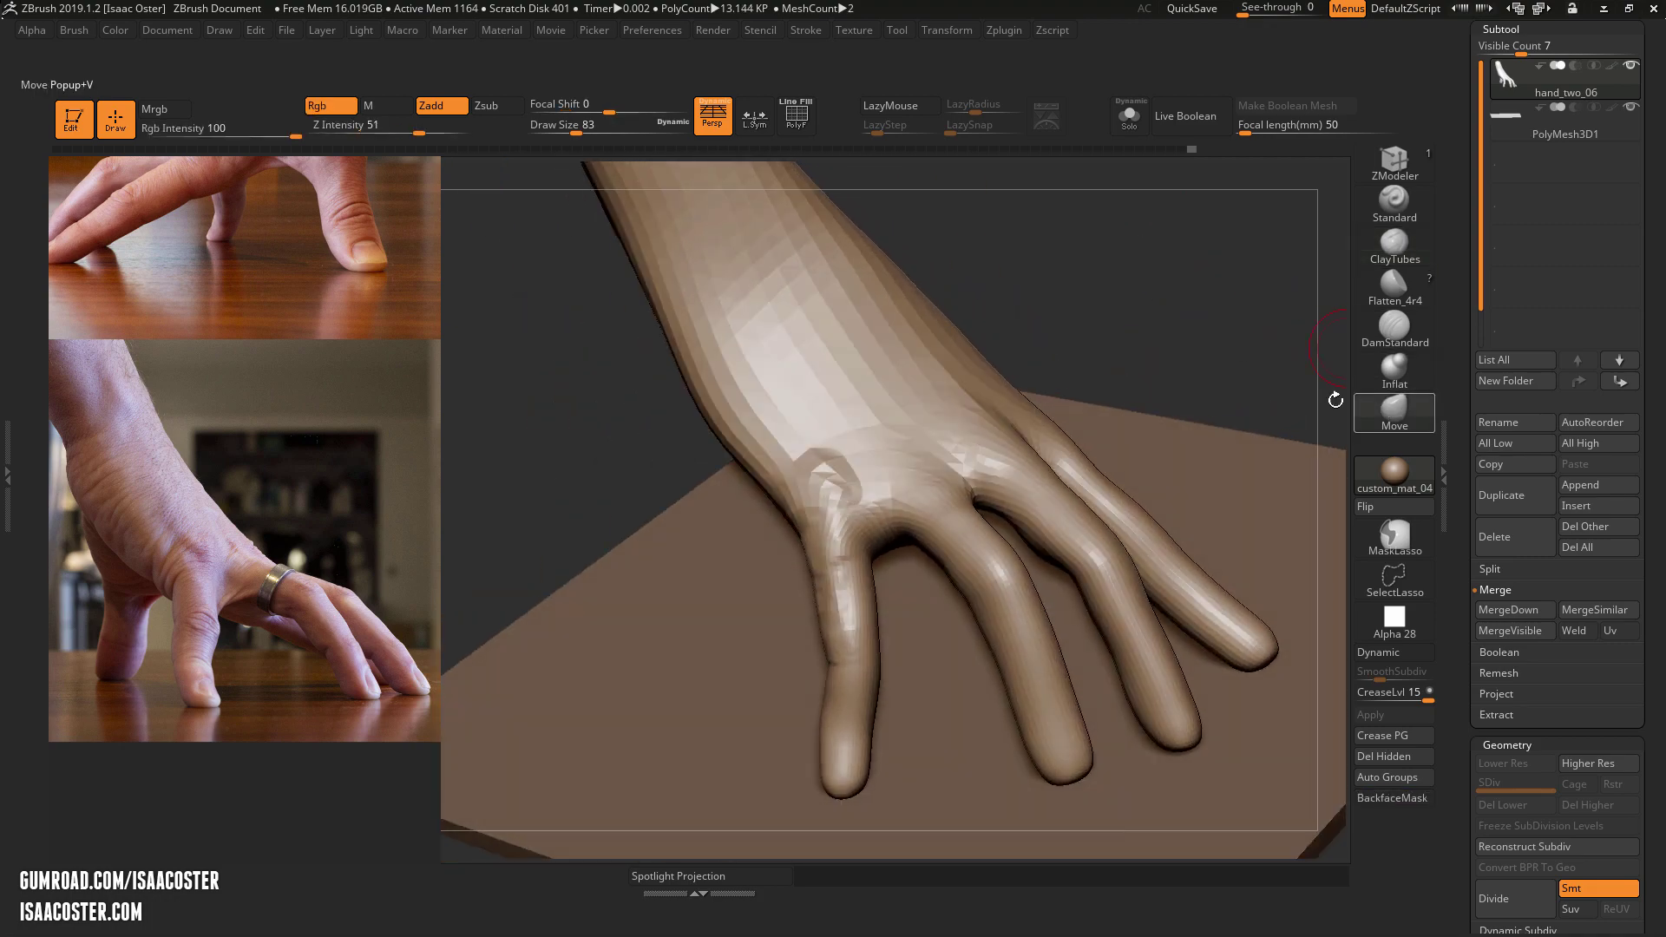
key("s")
left_click_drag(855, 643, 880, 643)
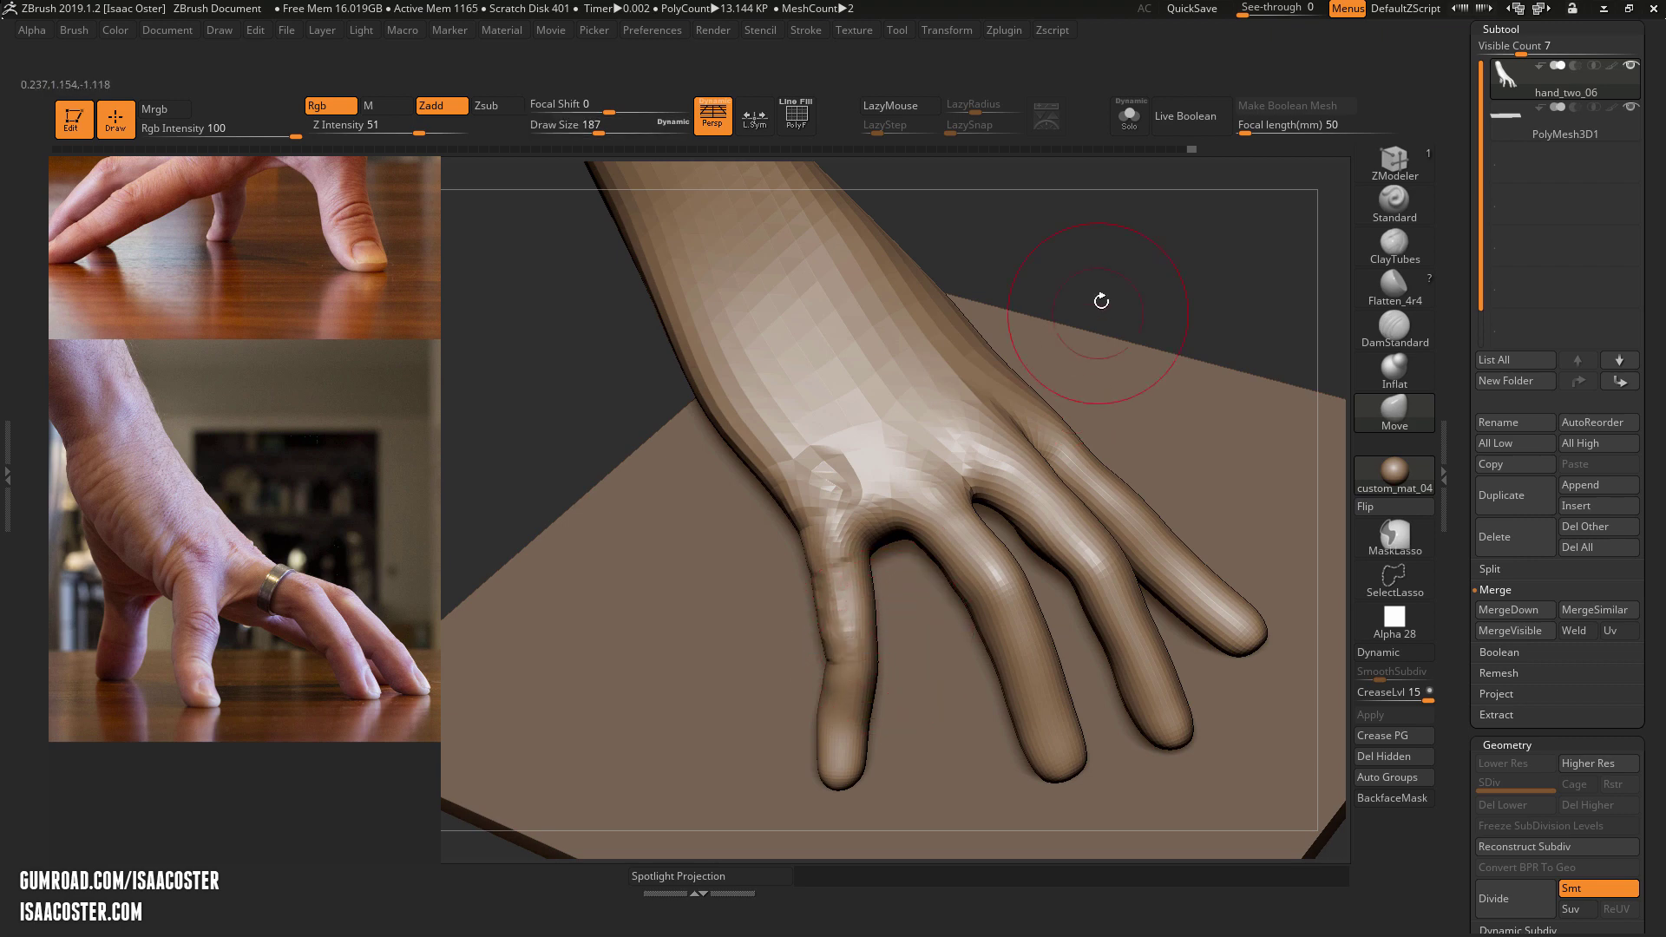
left_click_drag(1101, 301, 1090, 303)
key("s")
left_click_drag(854, 655, 831, 660)
left_click_drag(1122, 357, 1049, 486)
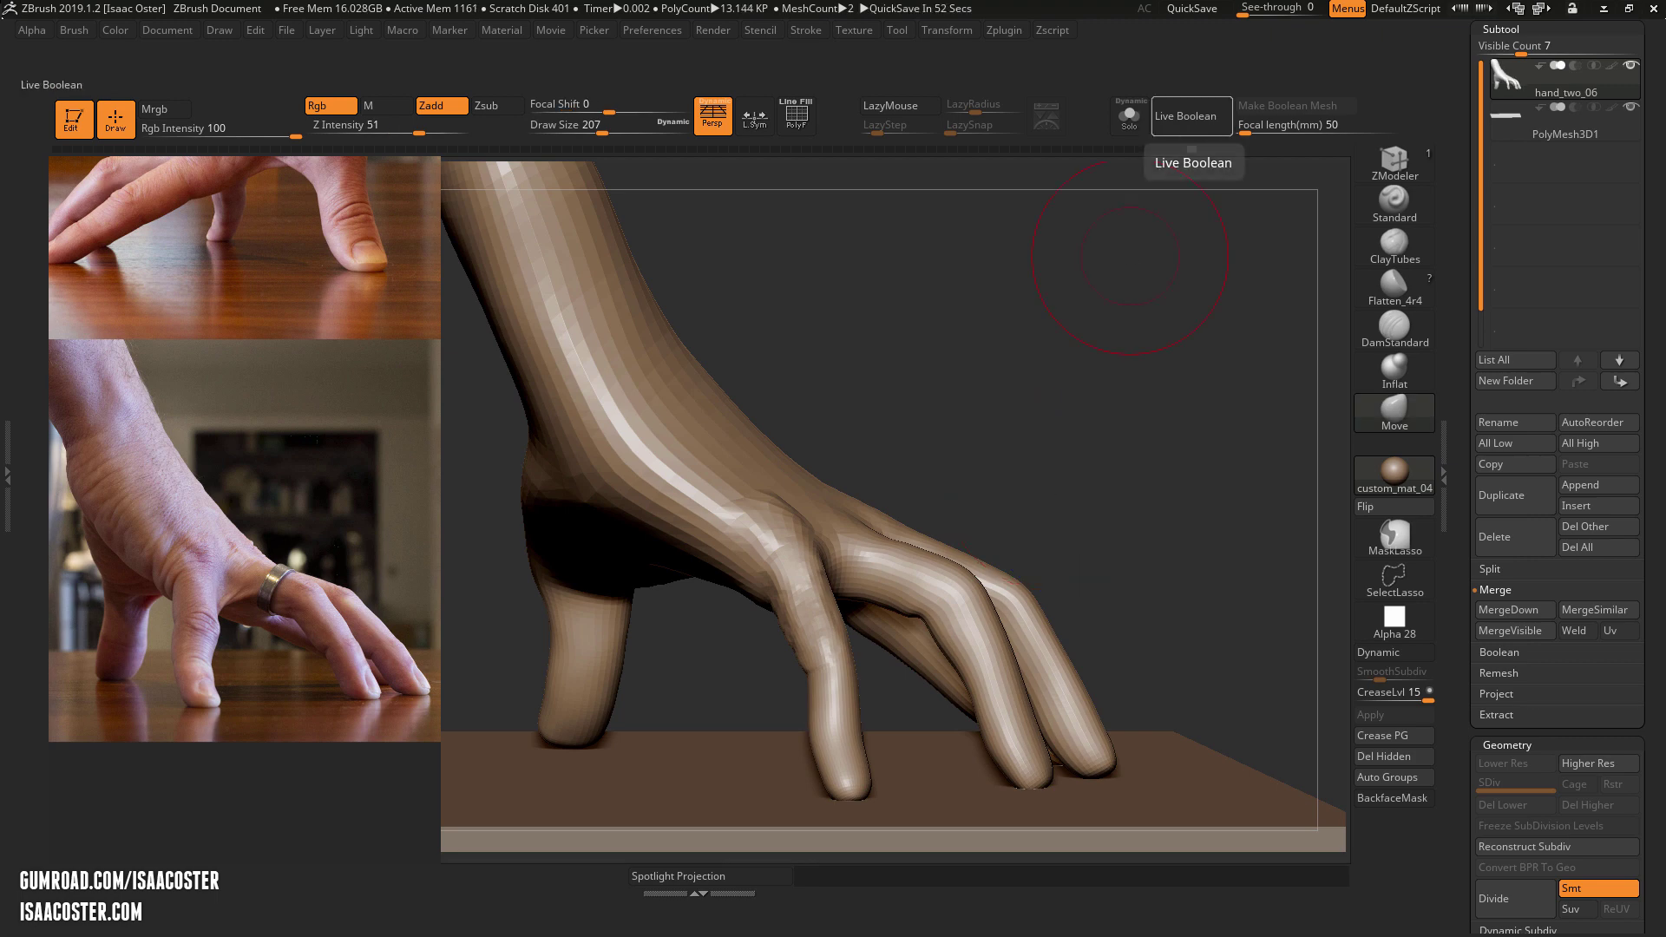
mouse_move(1011, 528)
left_mouse_down()
mouse_move(866, 483)
mouse_move(859, 590)
left_mouse_up()
key("[")
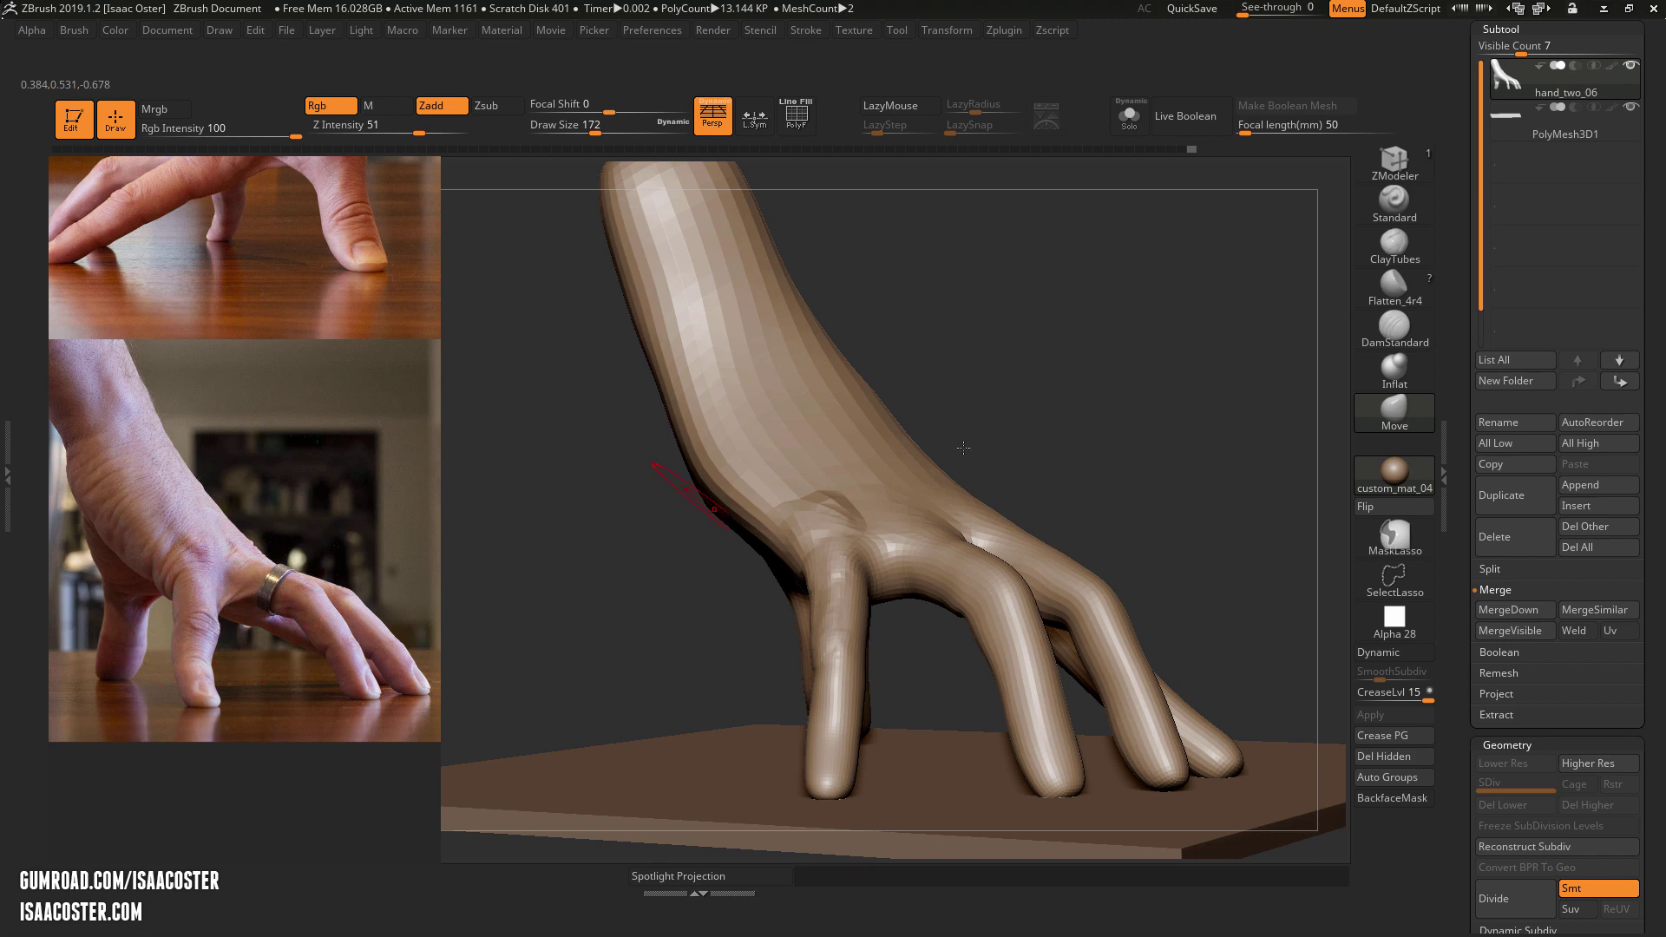
Hide the table and build up the palm side of the little finger's base with ClayTubes at Draw Size 108
left_click(1394, 247)
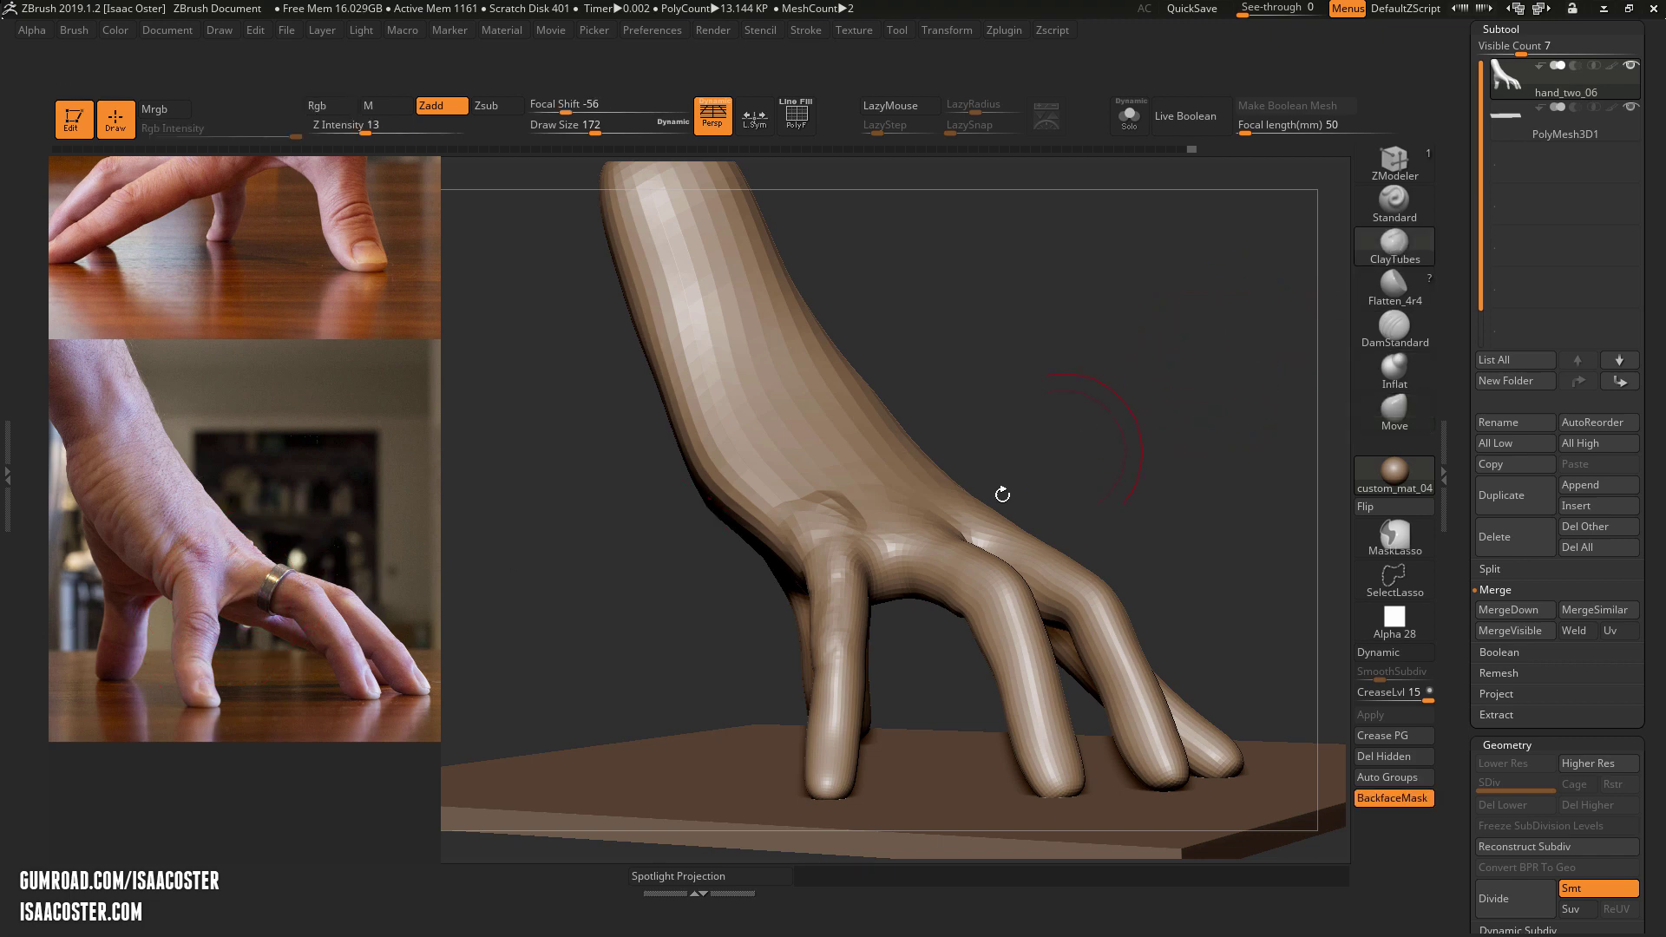
left_click_drag(1015, 515, 1157, 435)
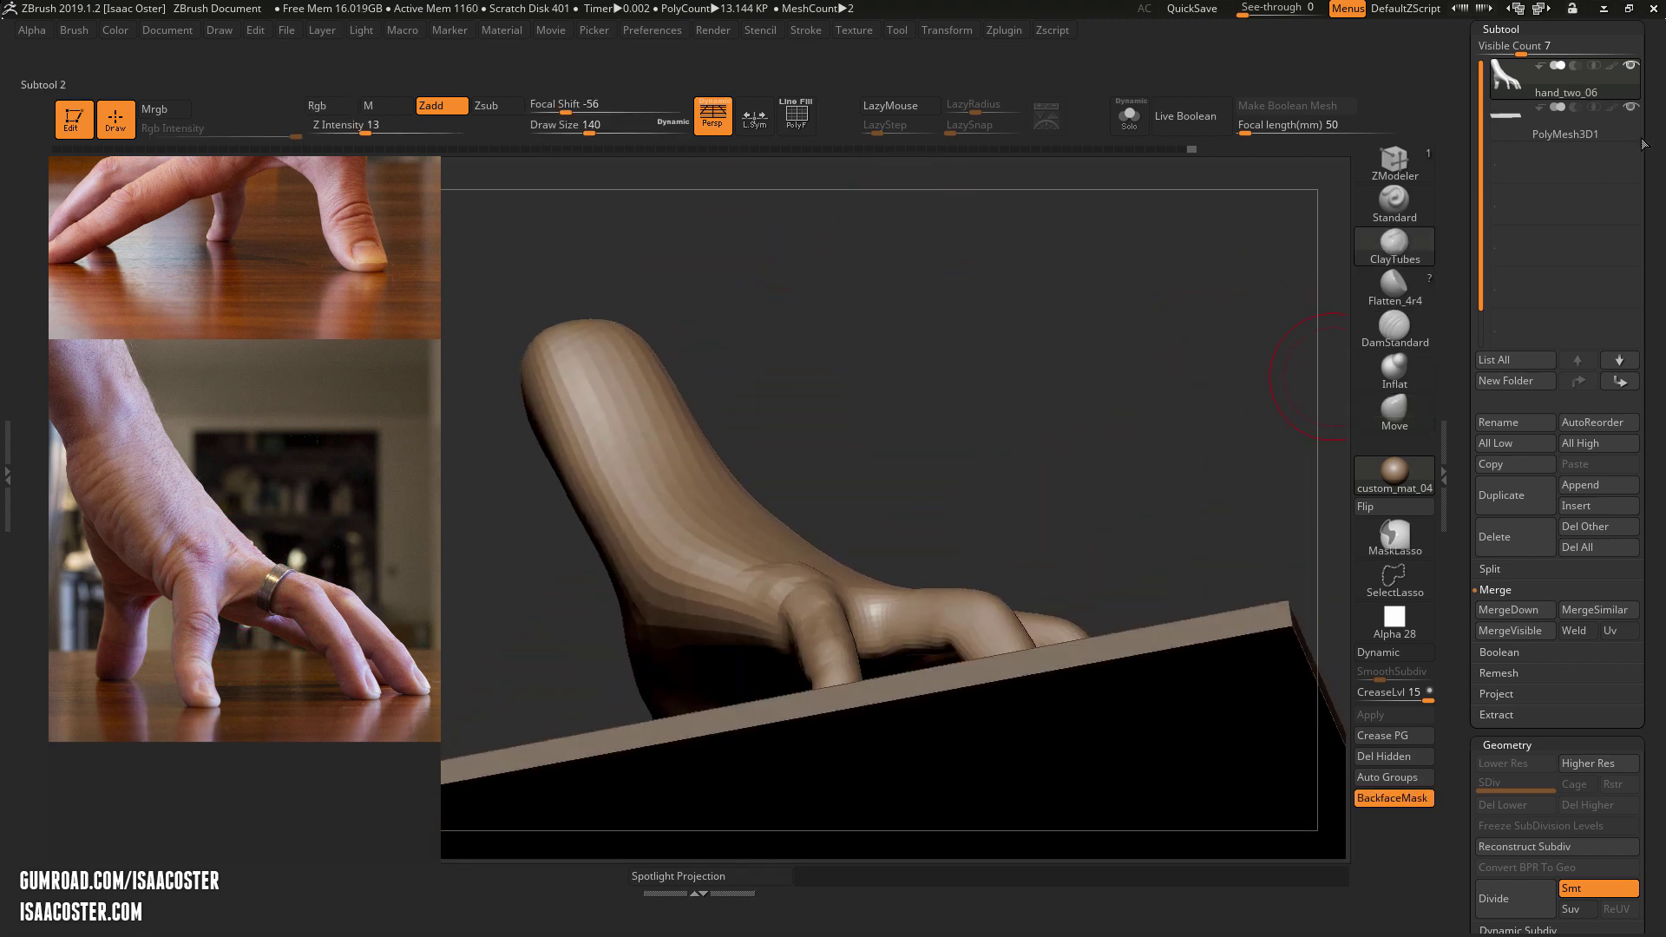
left_click_drag(1323, 378, 1096, 386)
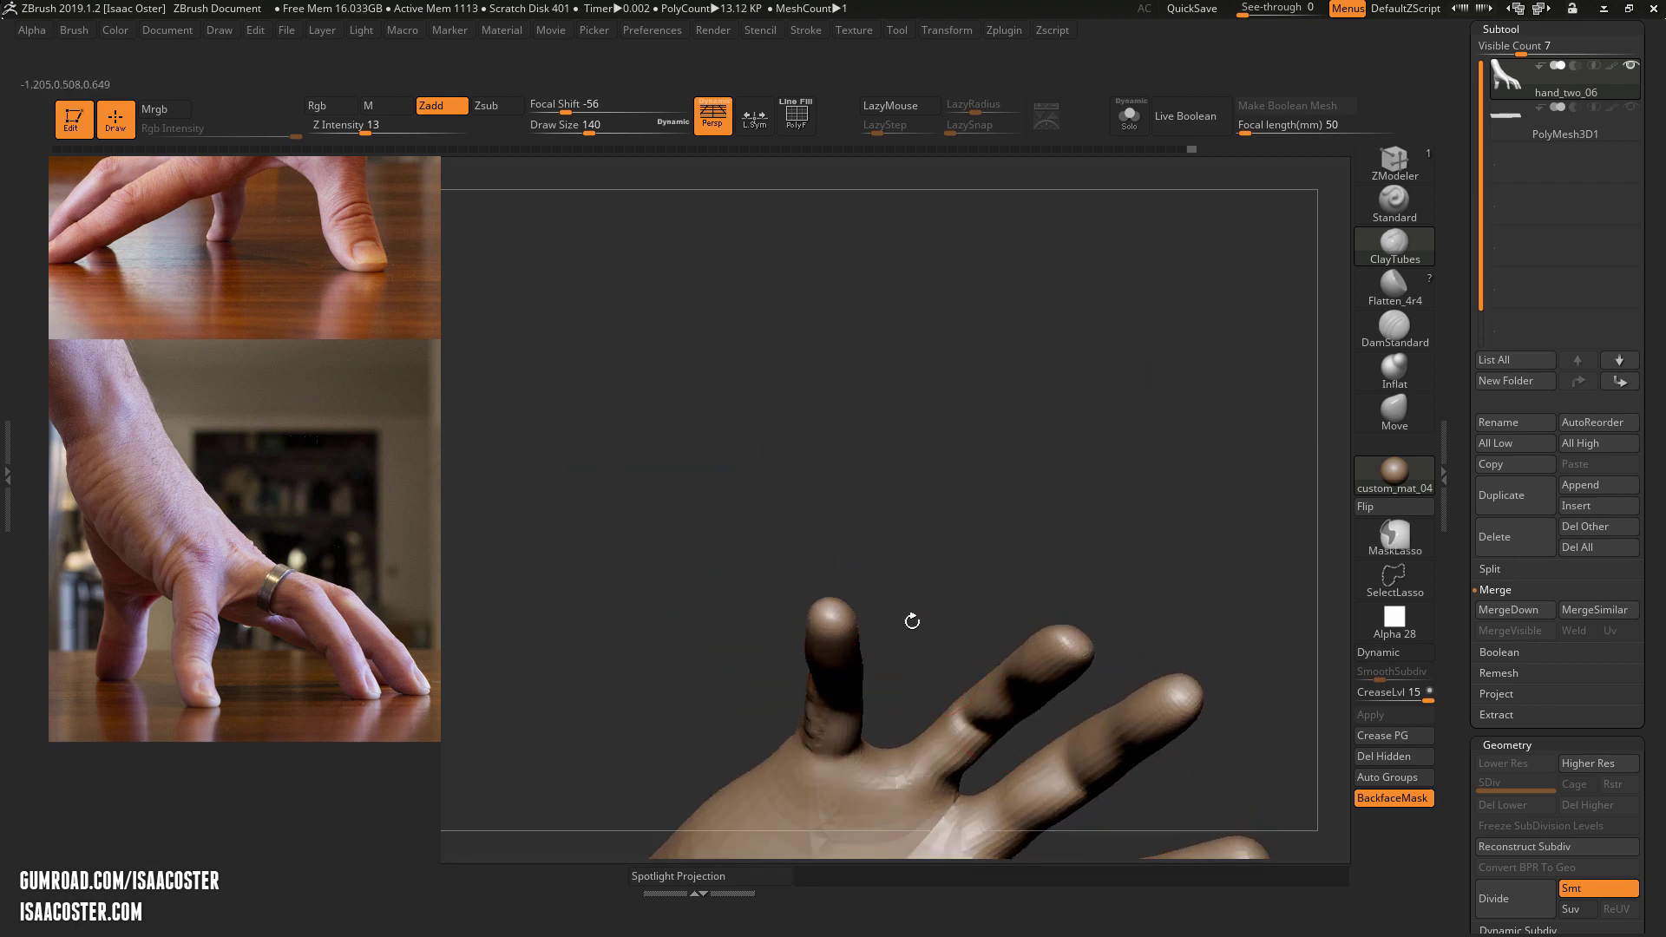
left_click_drag(912, 621, 920, 651)
key("[")
key("[")
left_click_drag(855, 783, 913, 766)
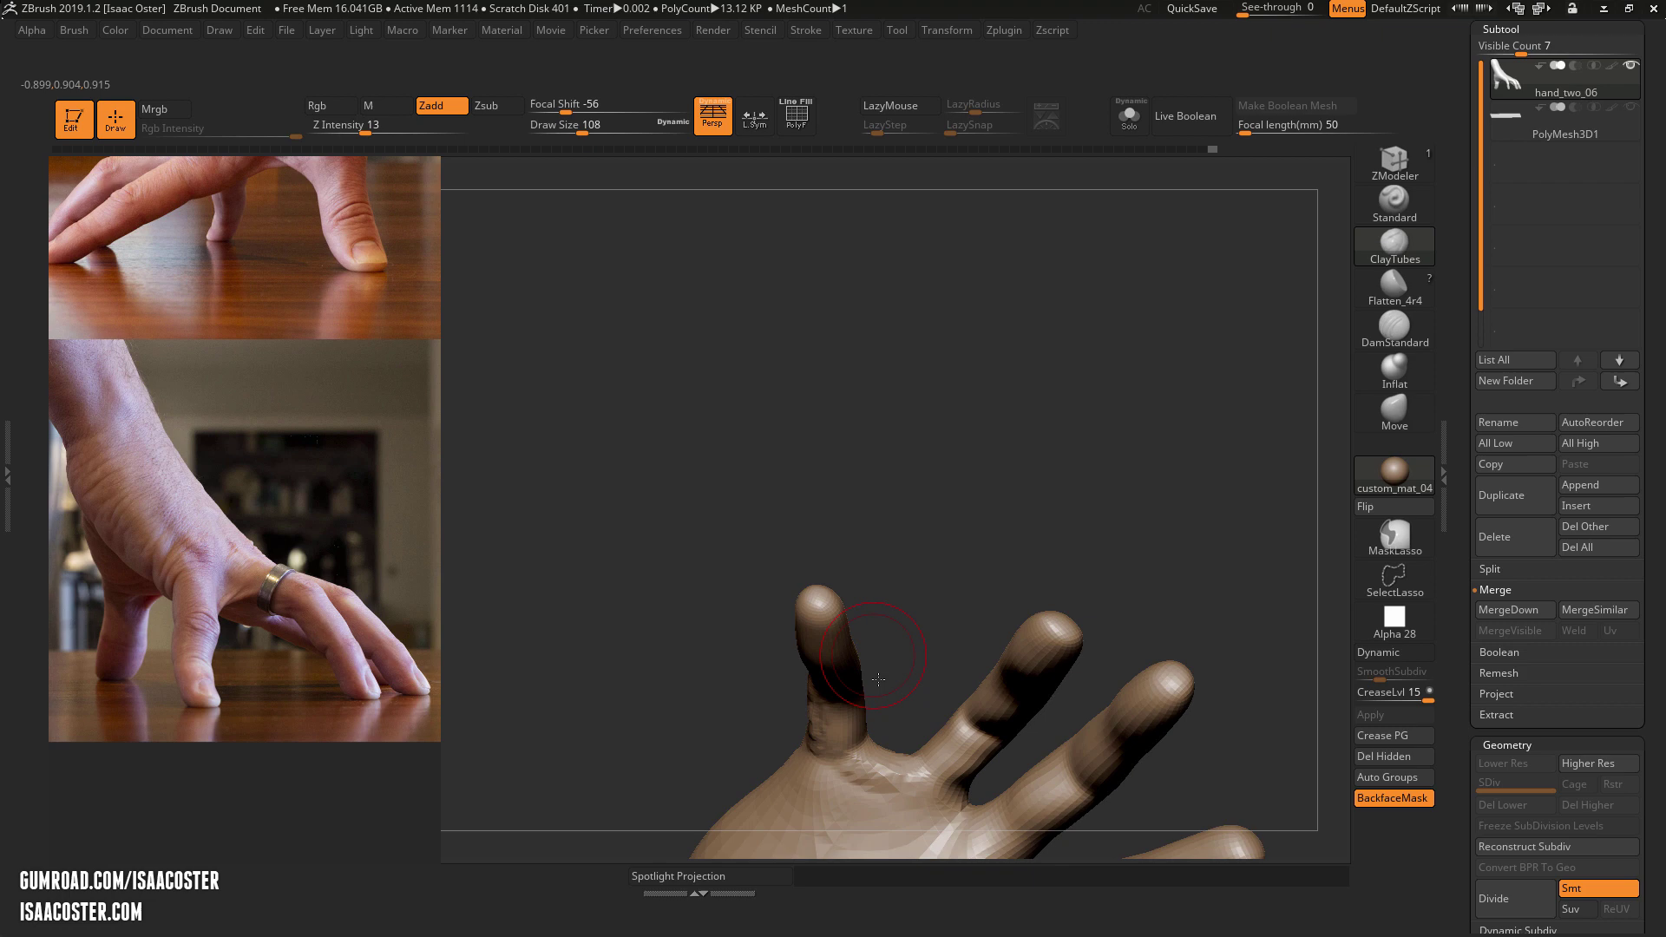
Fill and smooth the webbing between the little and ring fingers, adding ClayTubes volume along the little finger's outer side
left_click_drag(1032, 564, 1018, 493)
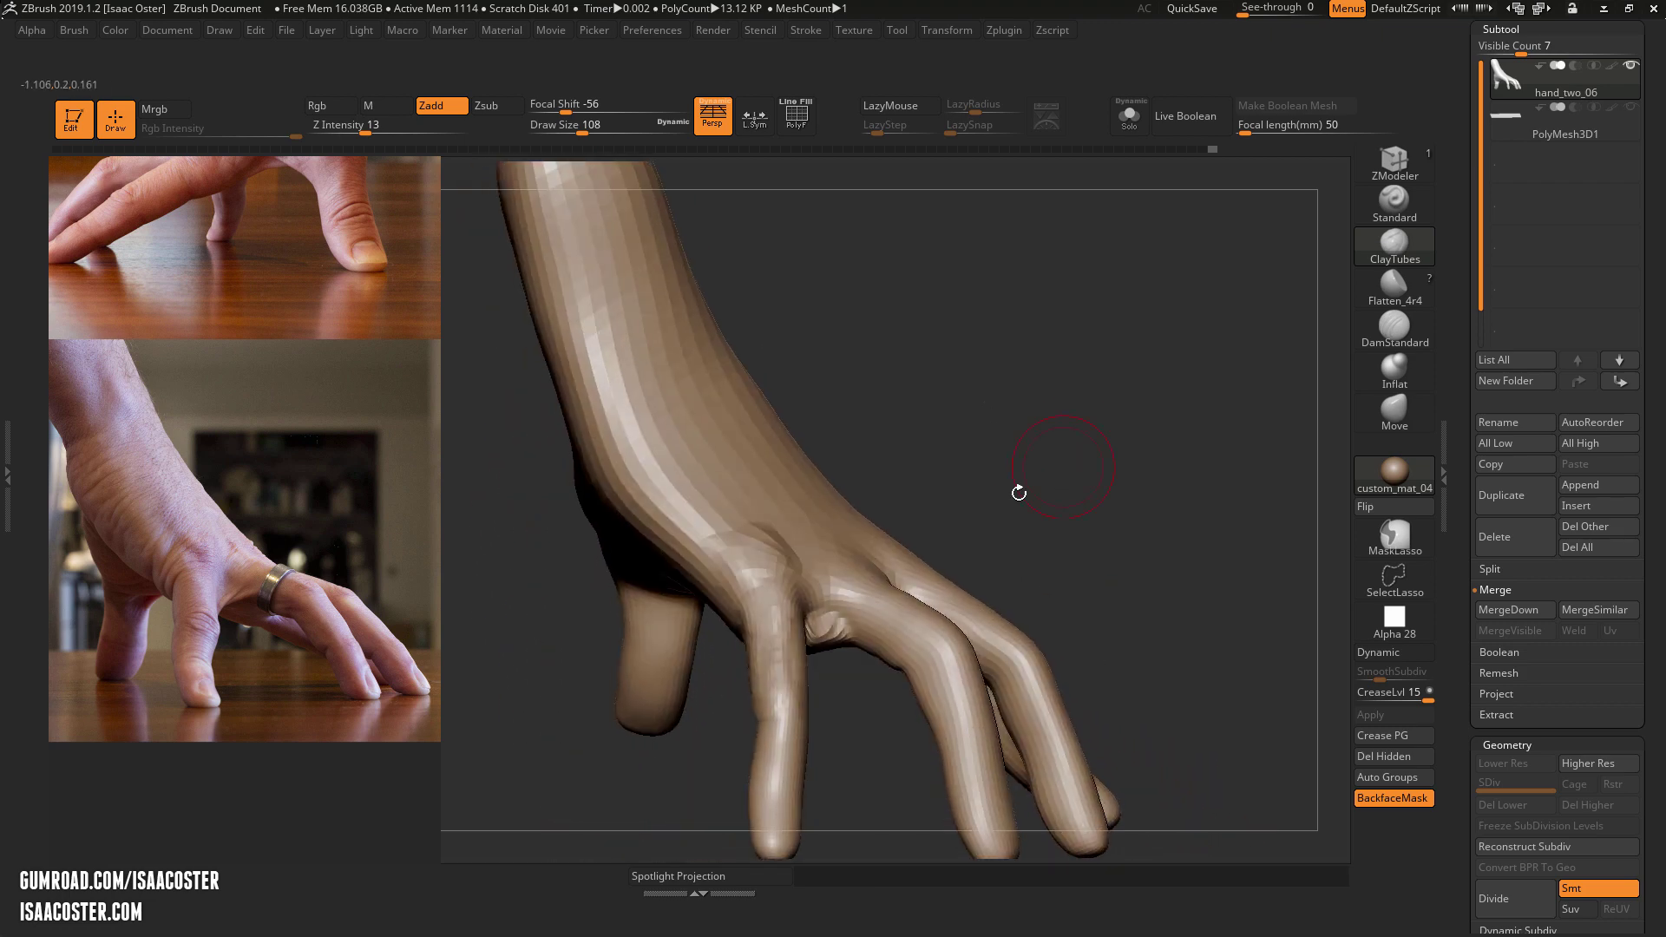
left_click_drag(848, 723, 794, 645)
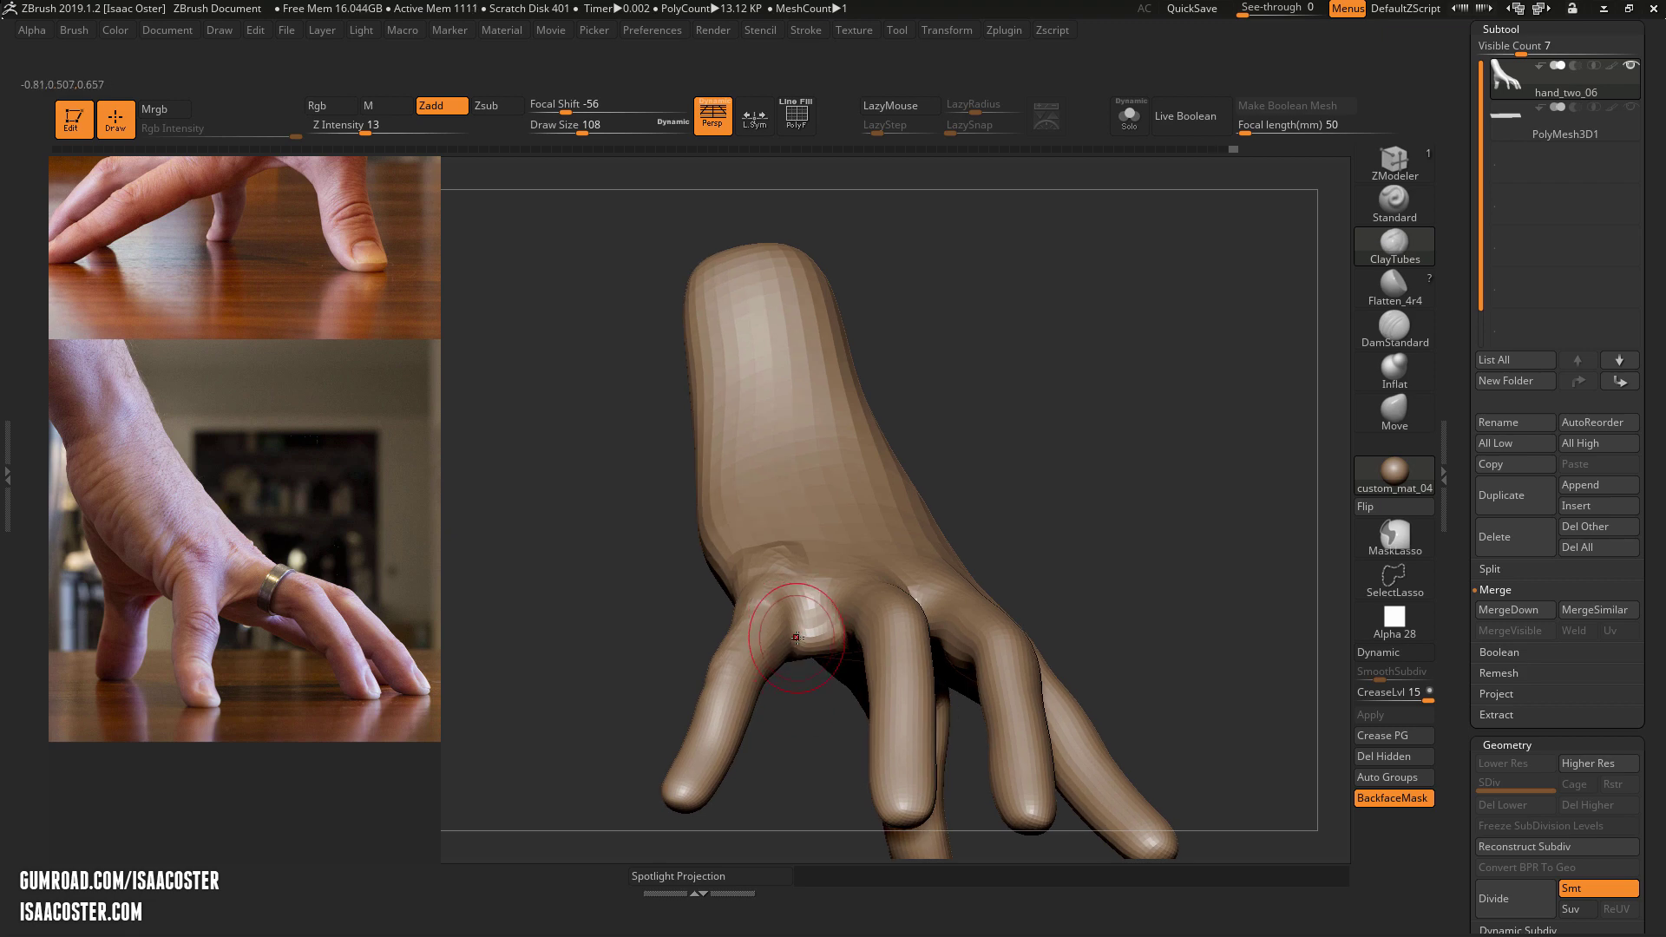
mouse_move(789, 723)
left_mouse_down()
mouse_move(829, 620)
mouse_move(833, 640)
left_mouse_up()
left_click_drag(872, 711, 892, 596)
mouse_move(993, 480)
left_mouse_down()
mouse_move(1090, 561)
mouse_move(848, 702)
left_mouse_up()
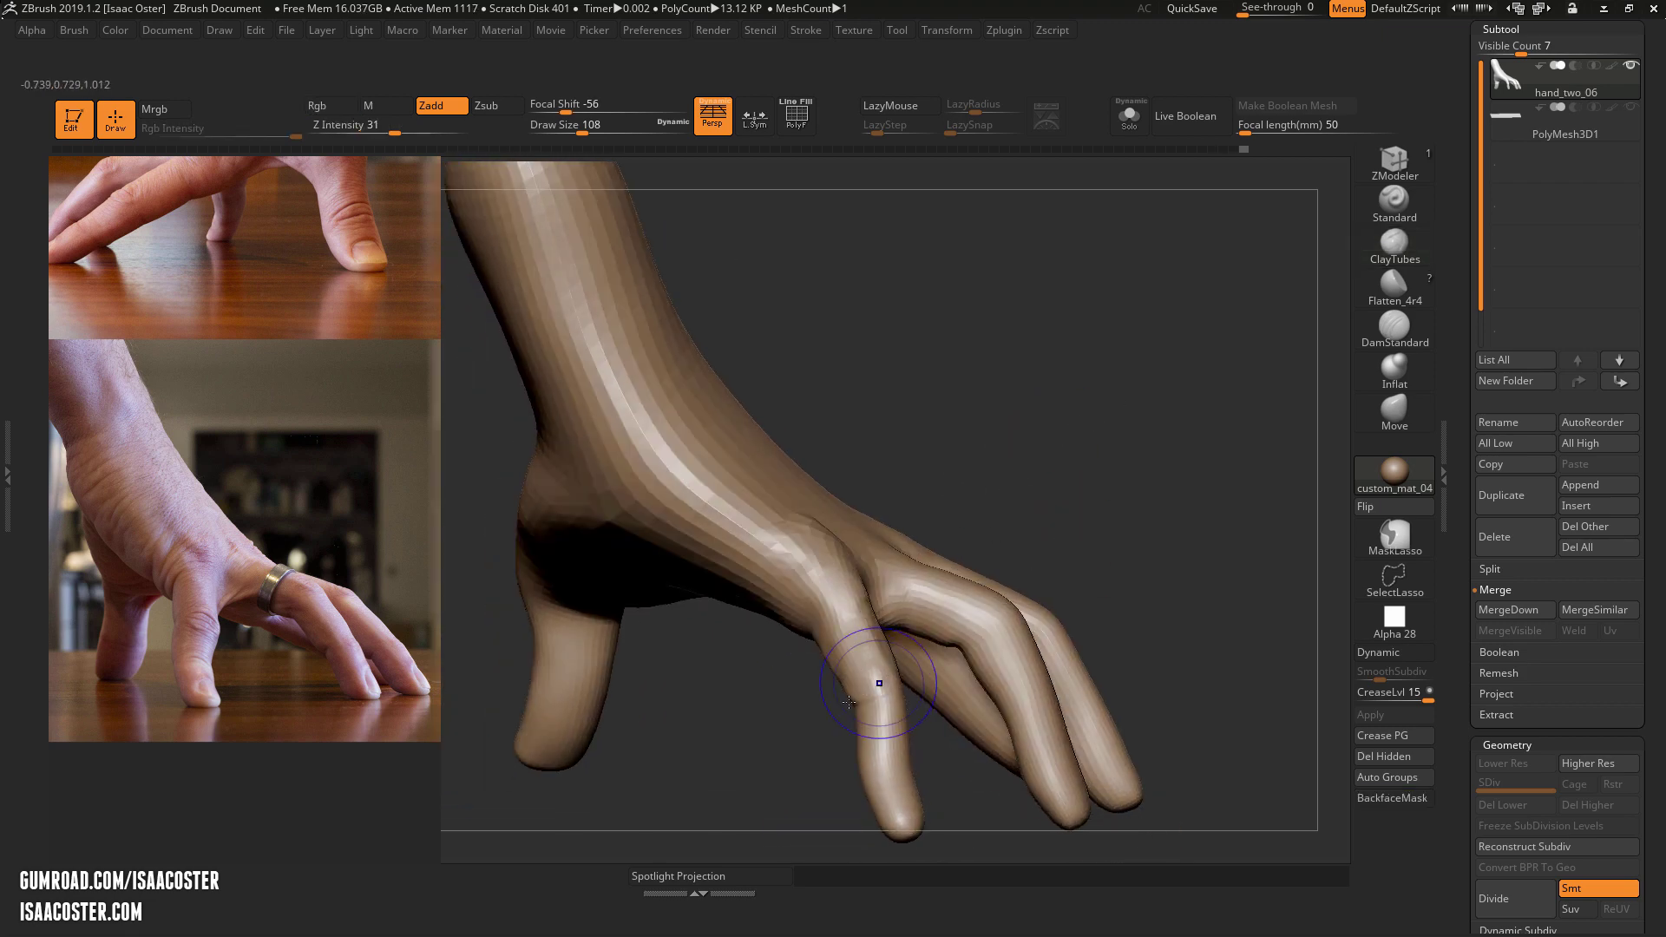
mouse_move(763, 758)
left_mouse_down()
mouse_move(839, 707)
mouse_move(852, 672)
left_mouse_up()
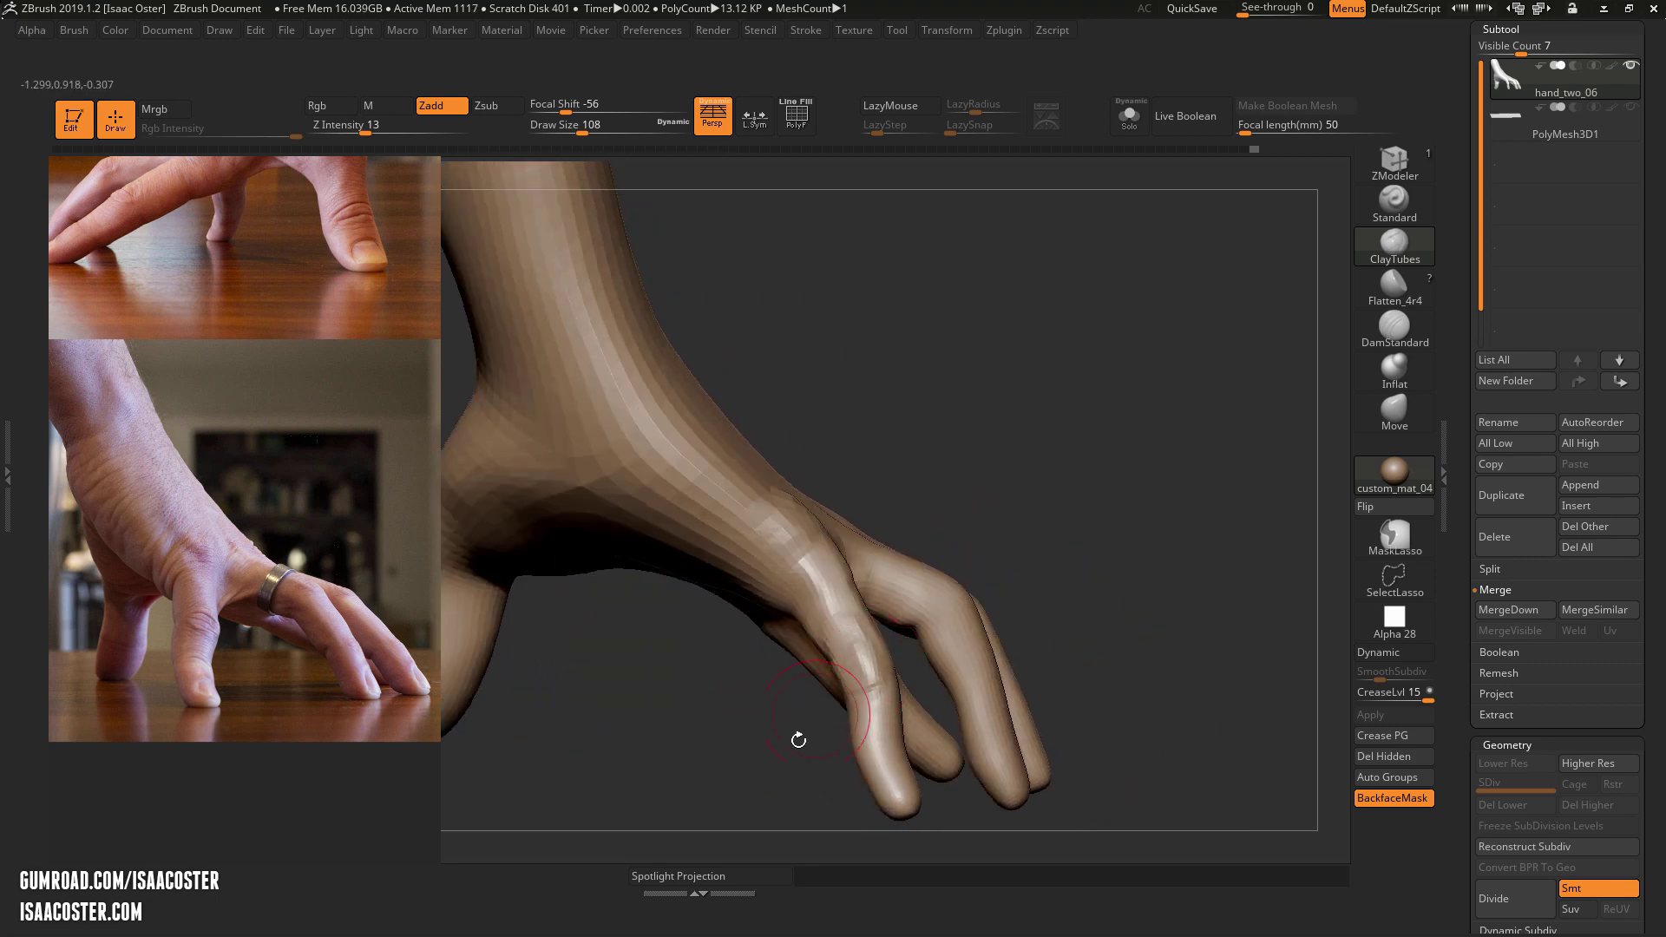
Frame the whole hand, change the selection brush to SelectRect, and display the mesh's polygroups with PolyFrame
mouse_move(798, 739)
left_mouse_down()
mouse_move(872, 688)
mouse_move(1318, 525)
left_mouse_up()
key("f")
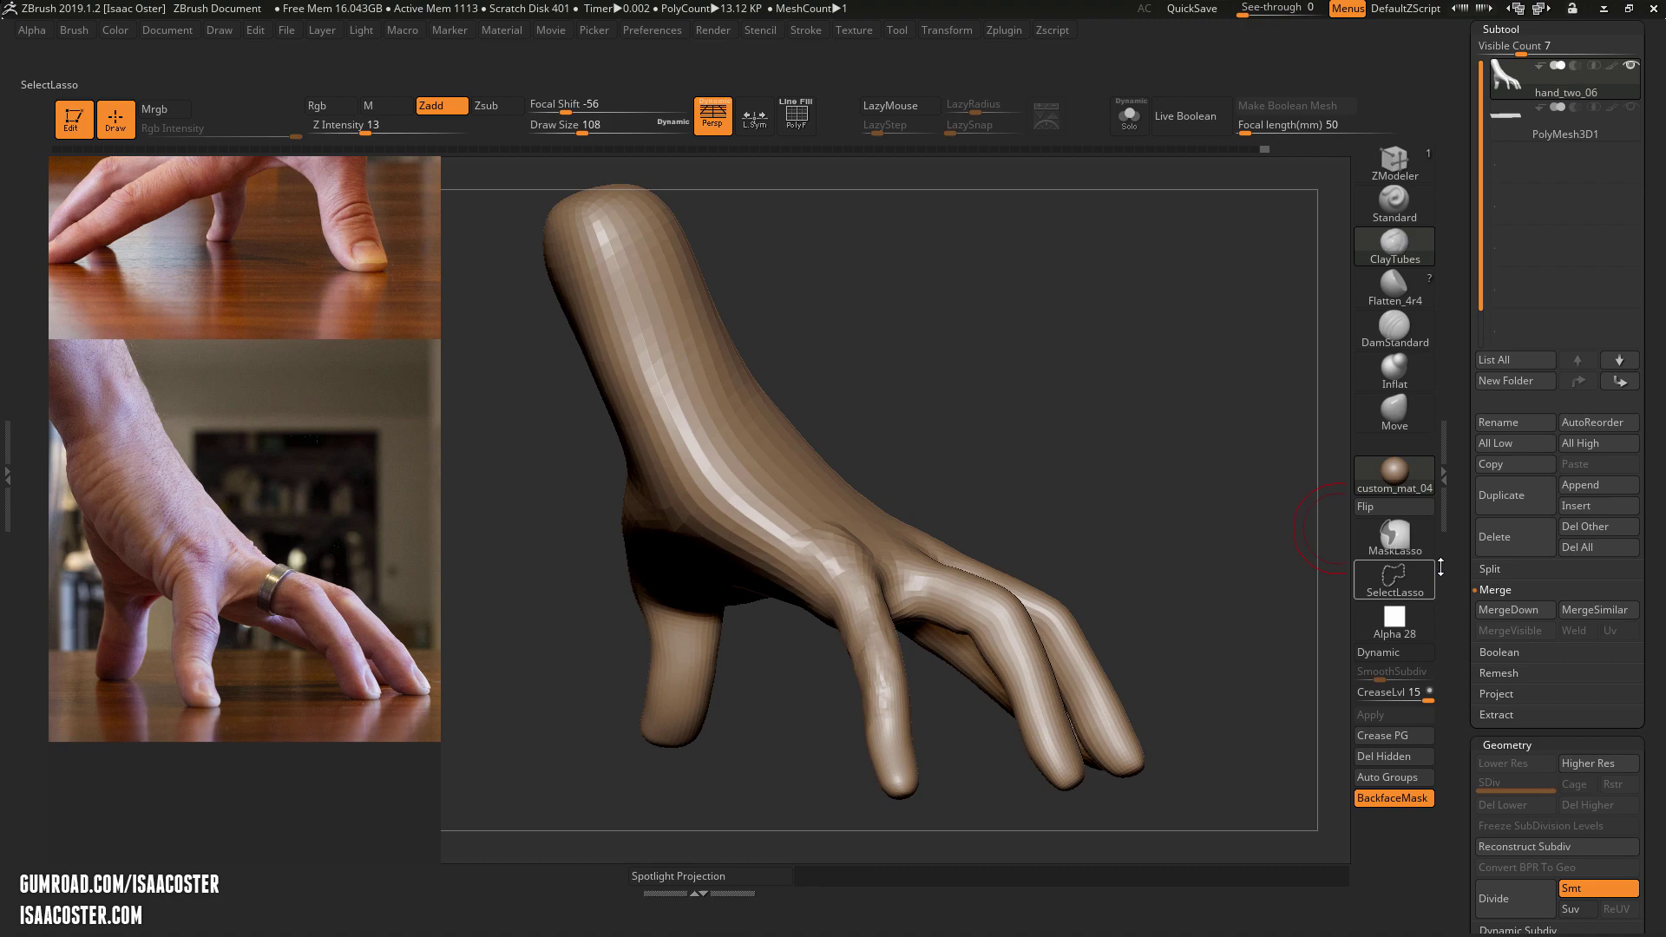
left_click(1388, 581, "ctrl+shift")
left_click(704, 692, "ctrl+shift")
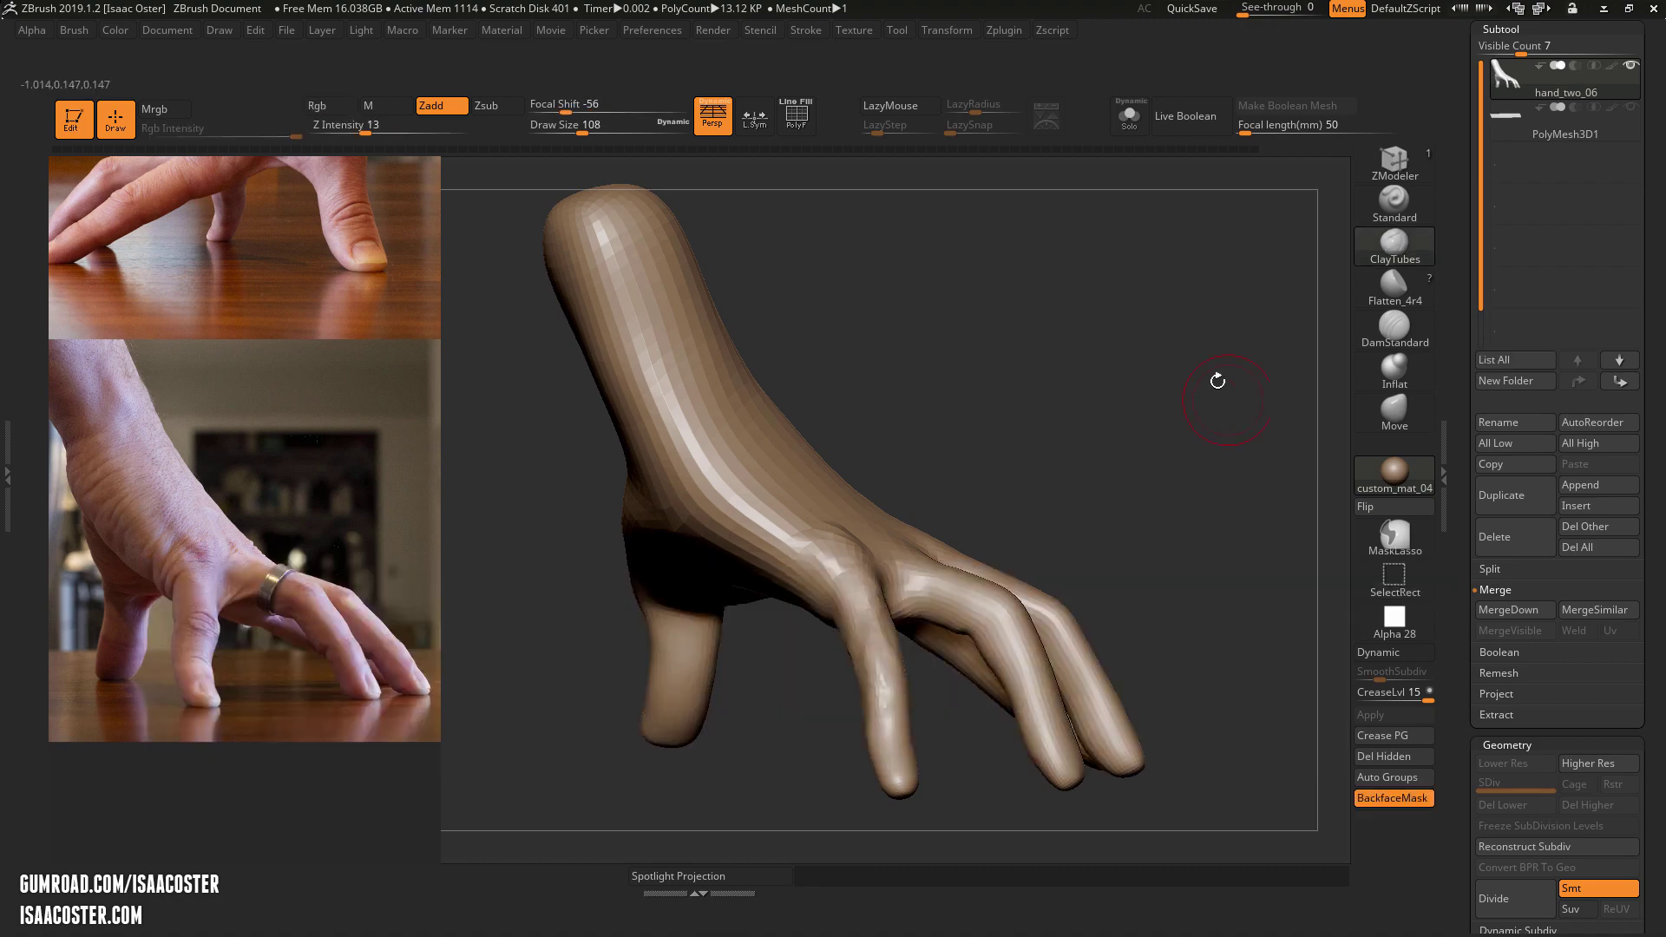
key("shift+f")
mouse_move(1215, 382)
left_mouse_down()
mouse_move(1197, 450)
mouse_move(1229, 426)
mouse_move(1202, 451)
left_mouse_up()
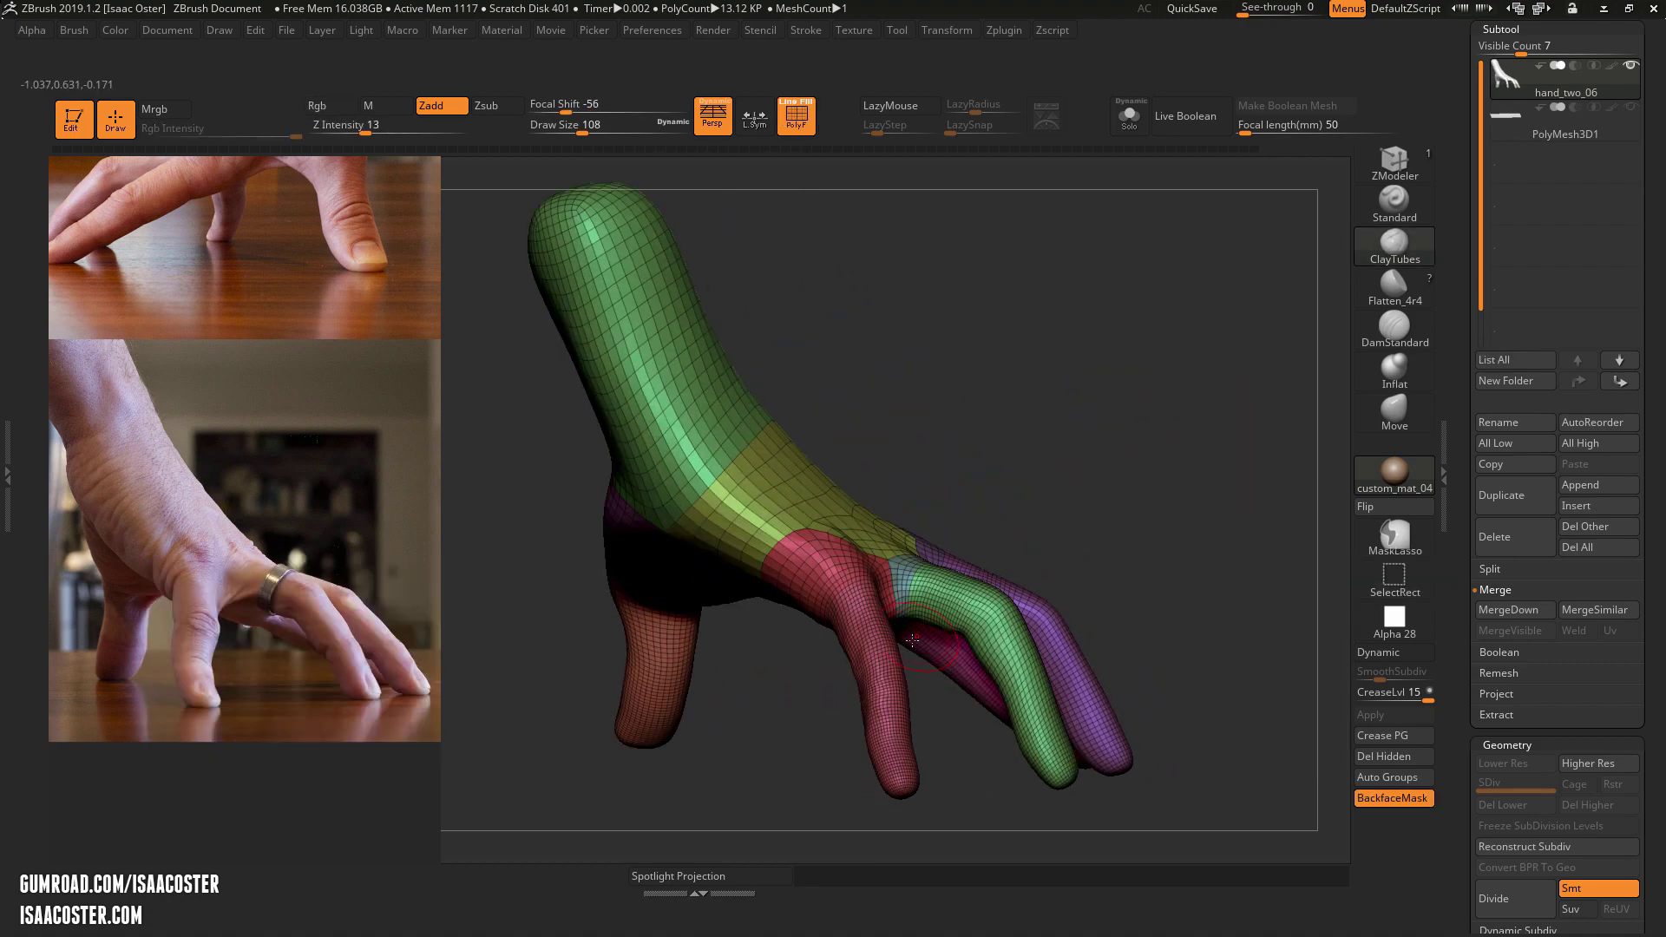
Isolate the little finger and ring finger polygroups in turn, turn PolyFrame off, and restore the full hand
left_click(898, 676, "ctrl+shift")
mouse_move(1315, 396)
left_mouse_down()
mouse_move(1194, 405)
mouse_move(1196, 442)
mouse_move(1249, 441)
mouse_move(1162, 464)
mouse_move(1184, 481)
mouse_move(1211, 428)
mouse_move(1208, 483)
mouse_move(1134, 414)
left_mouse_up()
key("shift+f")
left_click(1249, 440, "ctrl+shift")
left_click(1052, 632, "ctrl+shift")
left_click(1184, 481, "ctrl+shift")
Build up the palm side of the ring finger's base segment with ClayTubes at Draw Size 108
mouse_move(914, 657)
left_mouse_down()
mouse_move(854, 646)
mouse_move(887, 614)
mouse_move(907, 714)
left_mouse_up()
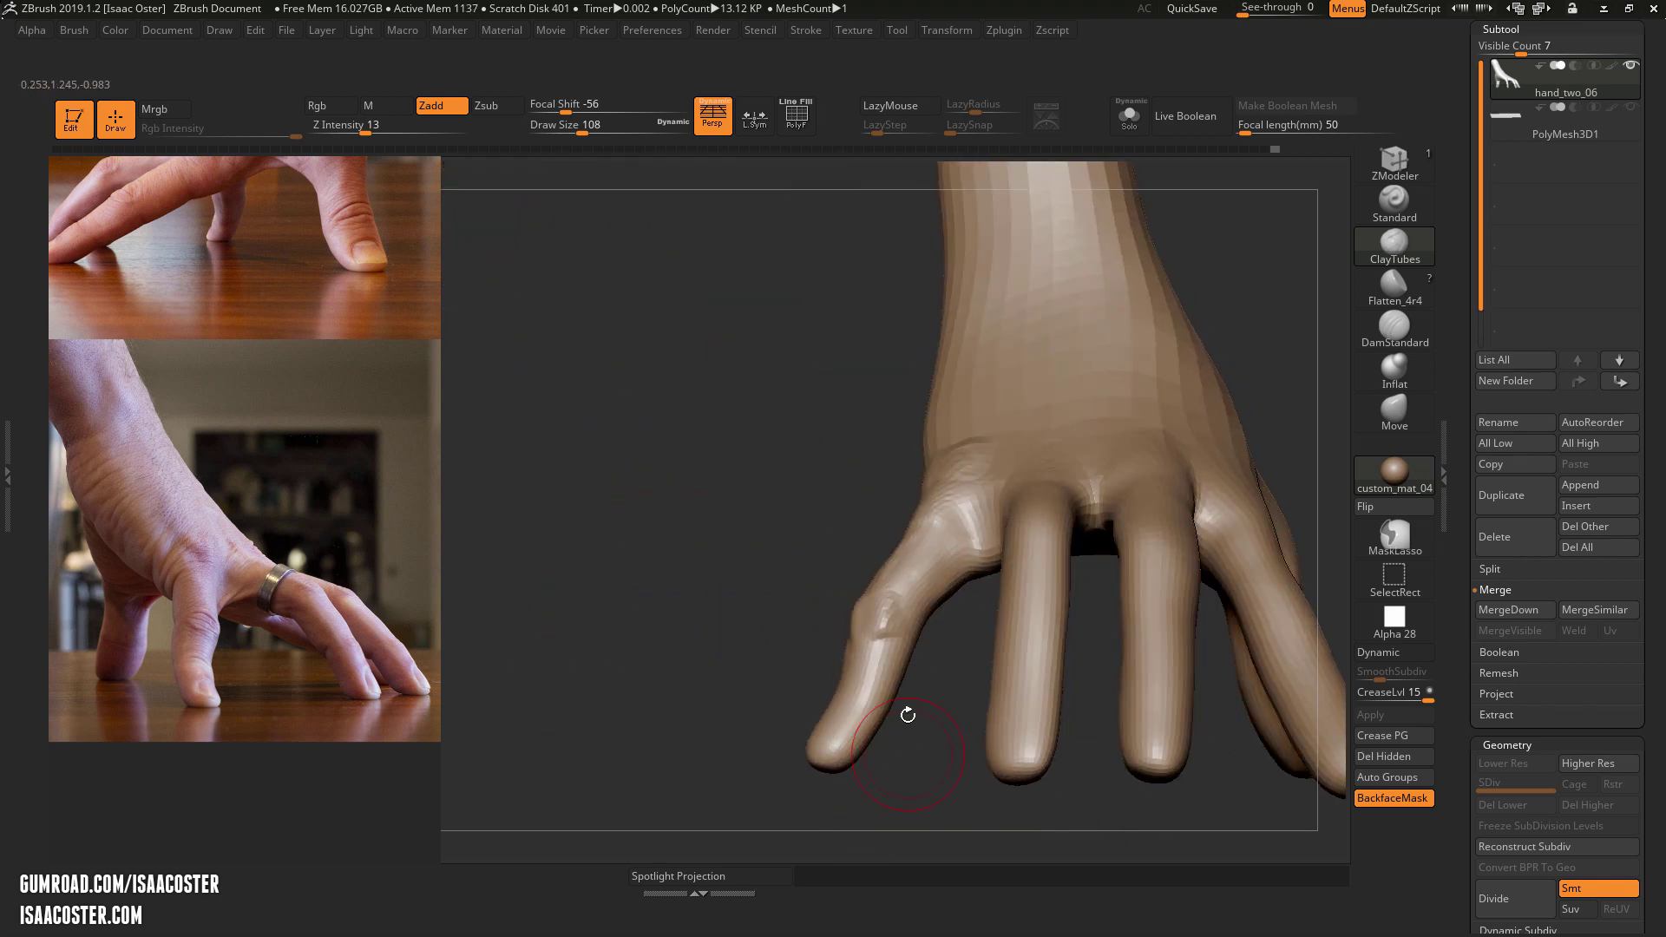
left_click_drag(773, 662, 951, 758)
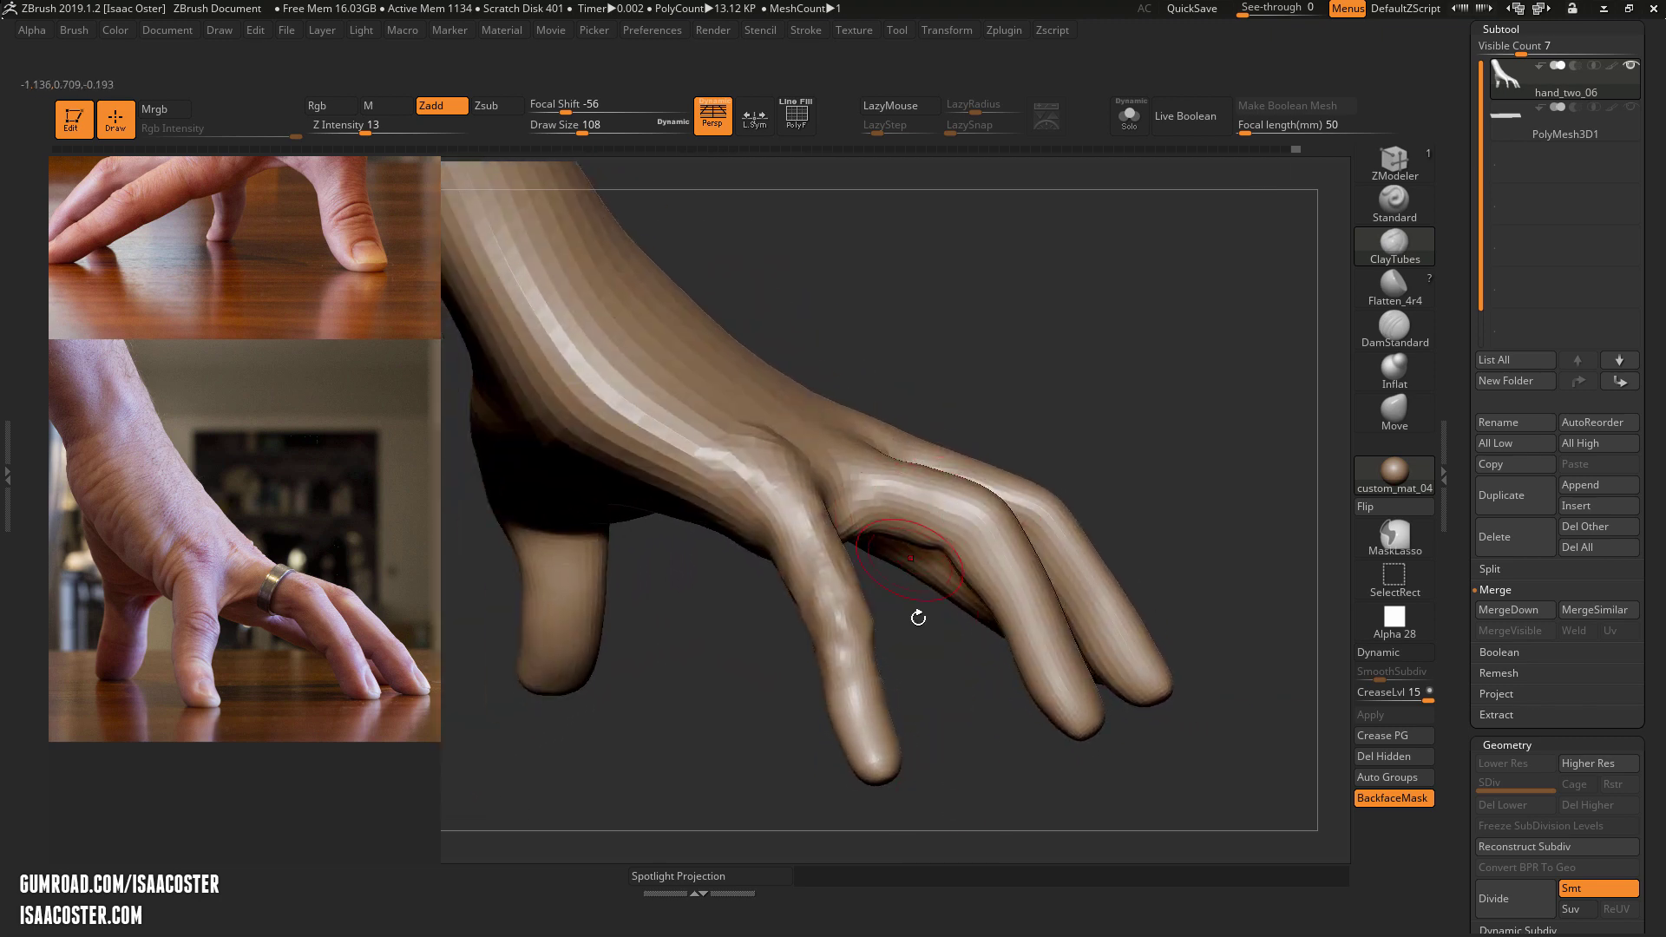
left_click_drag(918, 618, 930, 469)
left_click_drag(1031, 646, 1057, 426, "alt")
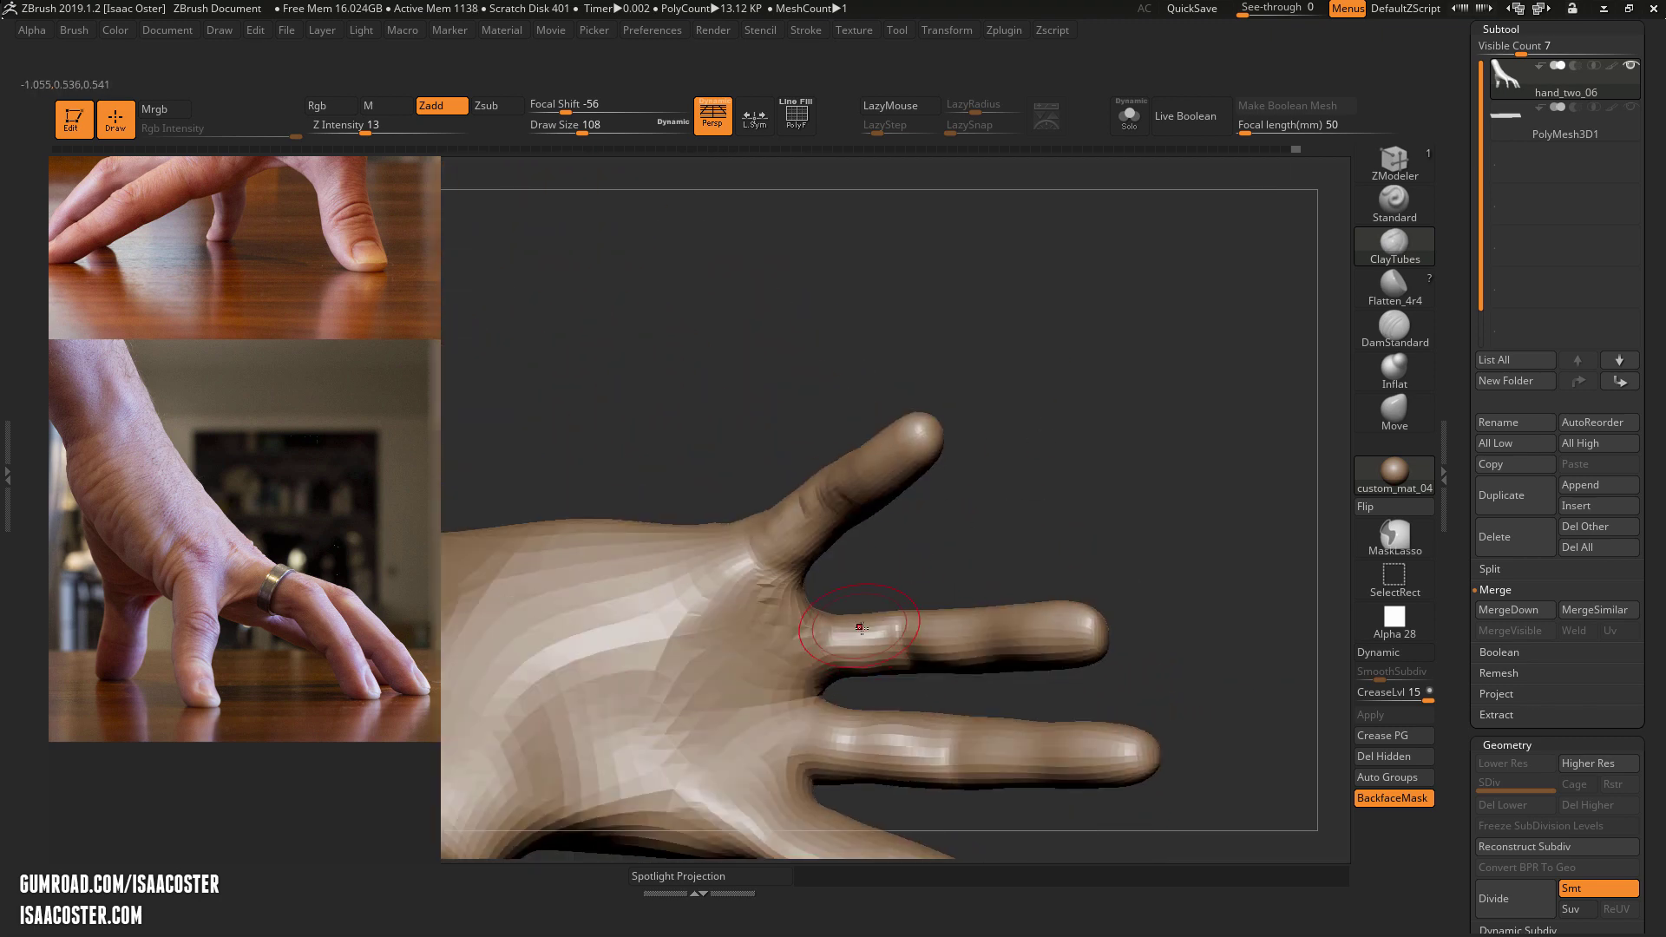
mouse_move(865, 653)
left_mouse_down()
mouse_move(1137, 454)
mouse_move(1120, 473)
left_mouse_up()
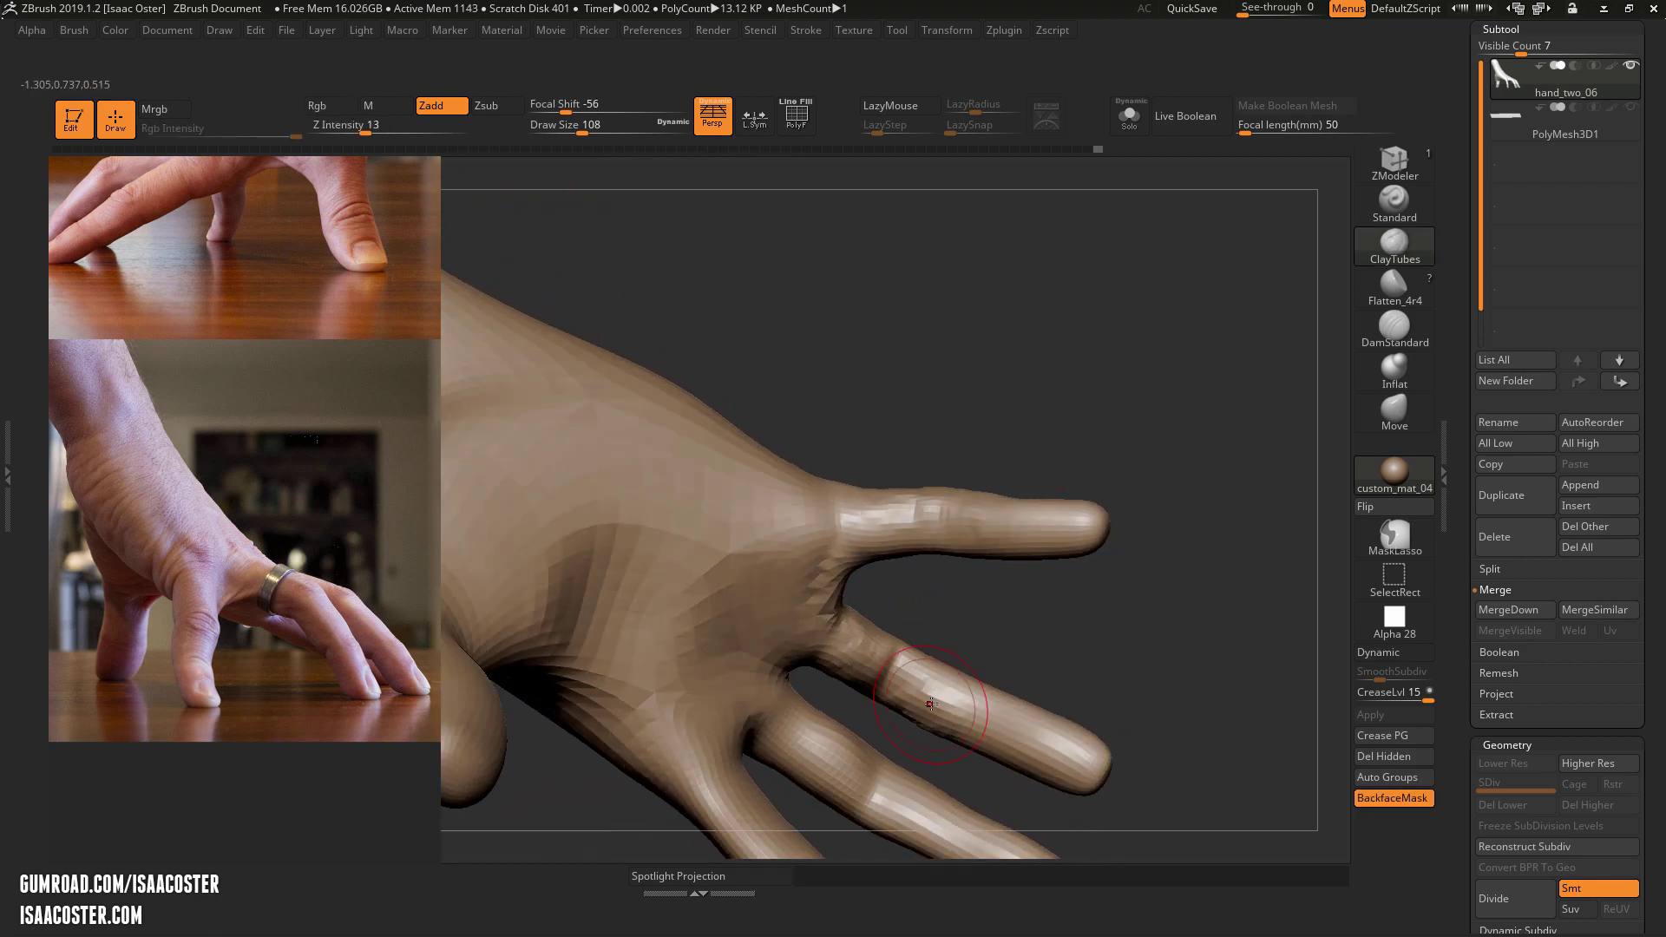
Add ClayTubes volume to the ring finger's middle segment, smooth it, and reduce the Draw Size to 54
left_click_drag(930, 704, 958, 717)
left_click_drag(998, 611, 1006, 741)
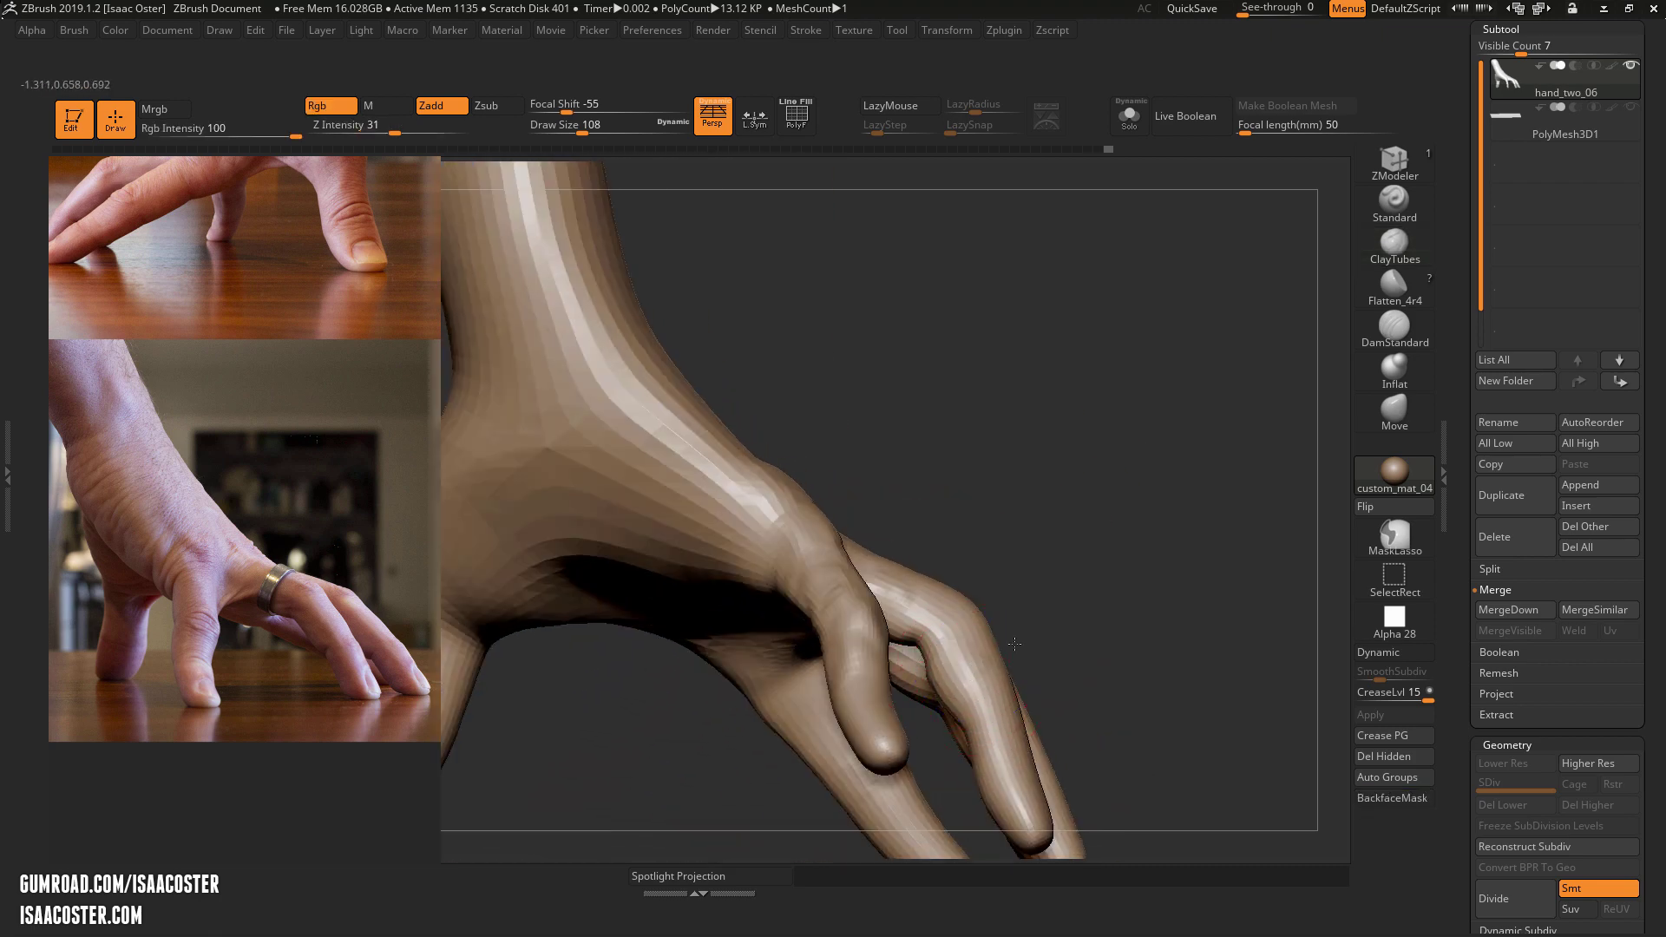
mouse_move(1014, 644)
left_mouse_down()
mouse_move(931, 716)
mouse_move(1154, 321)
left_mouse_up()
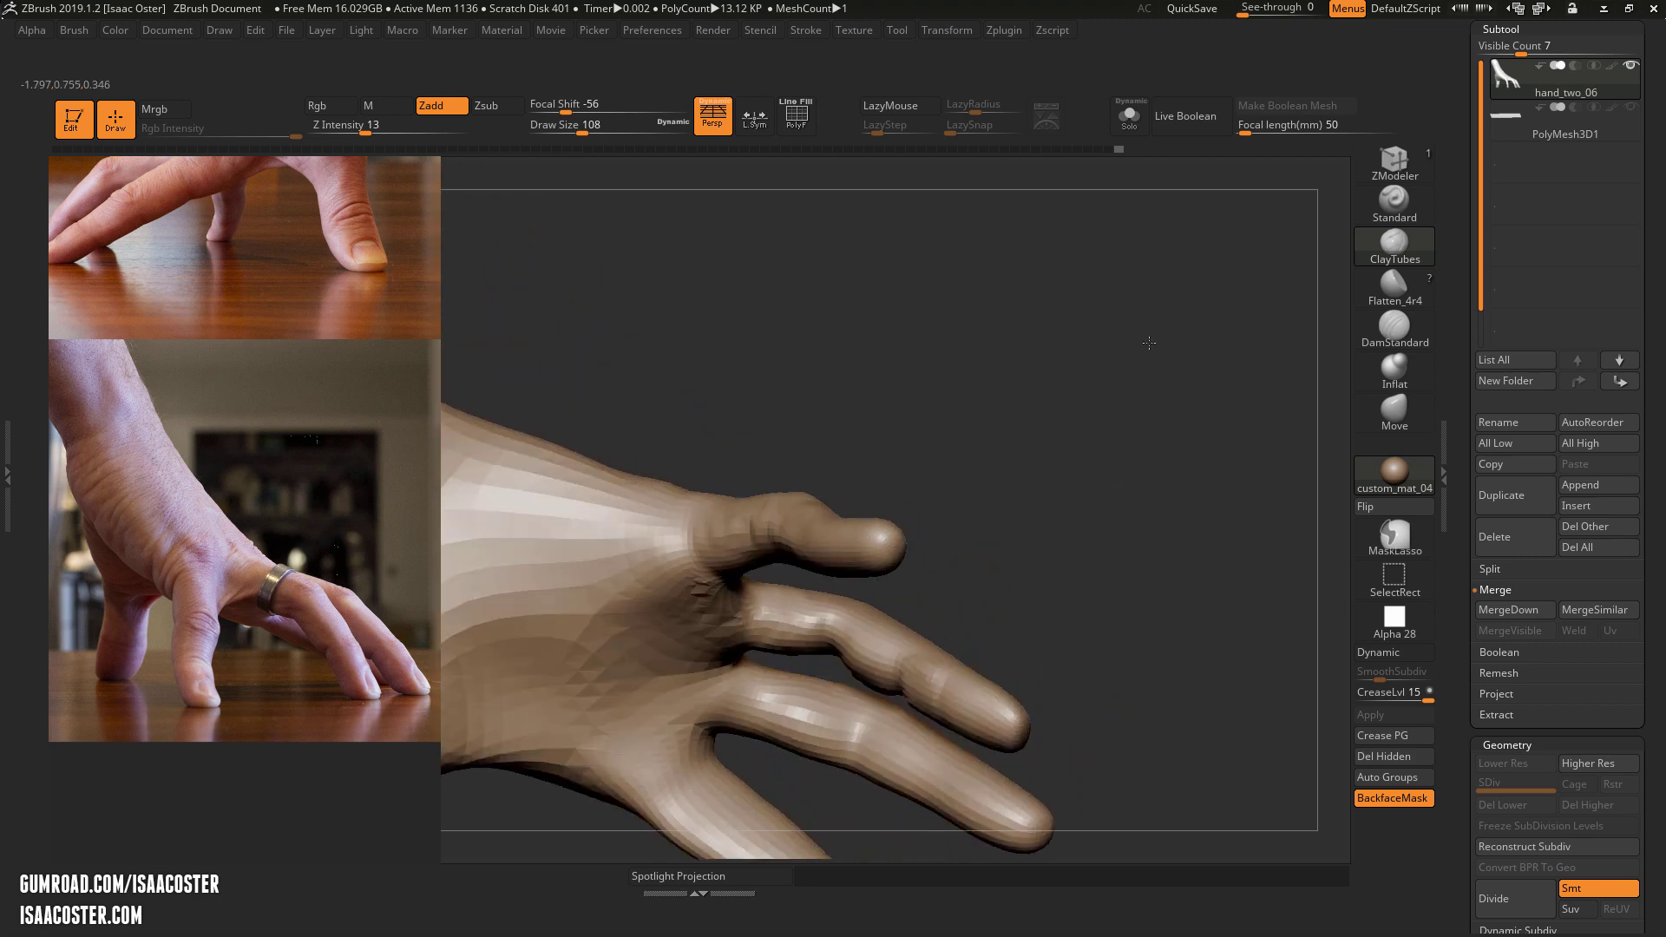
key("s")
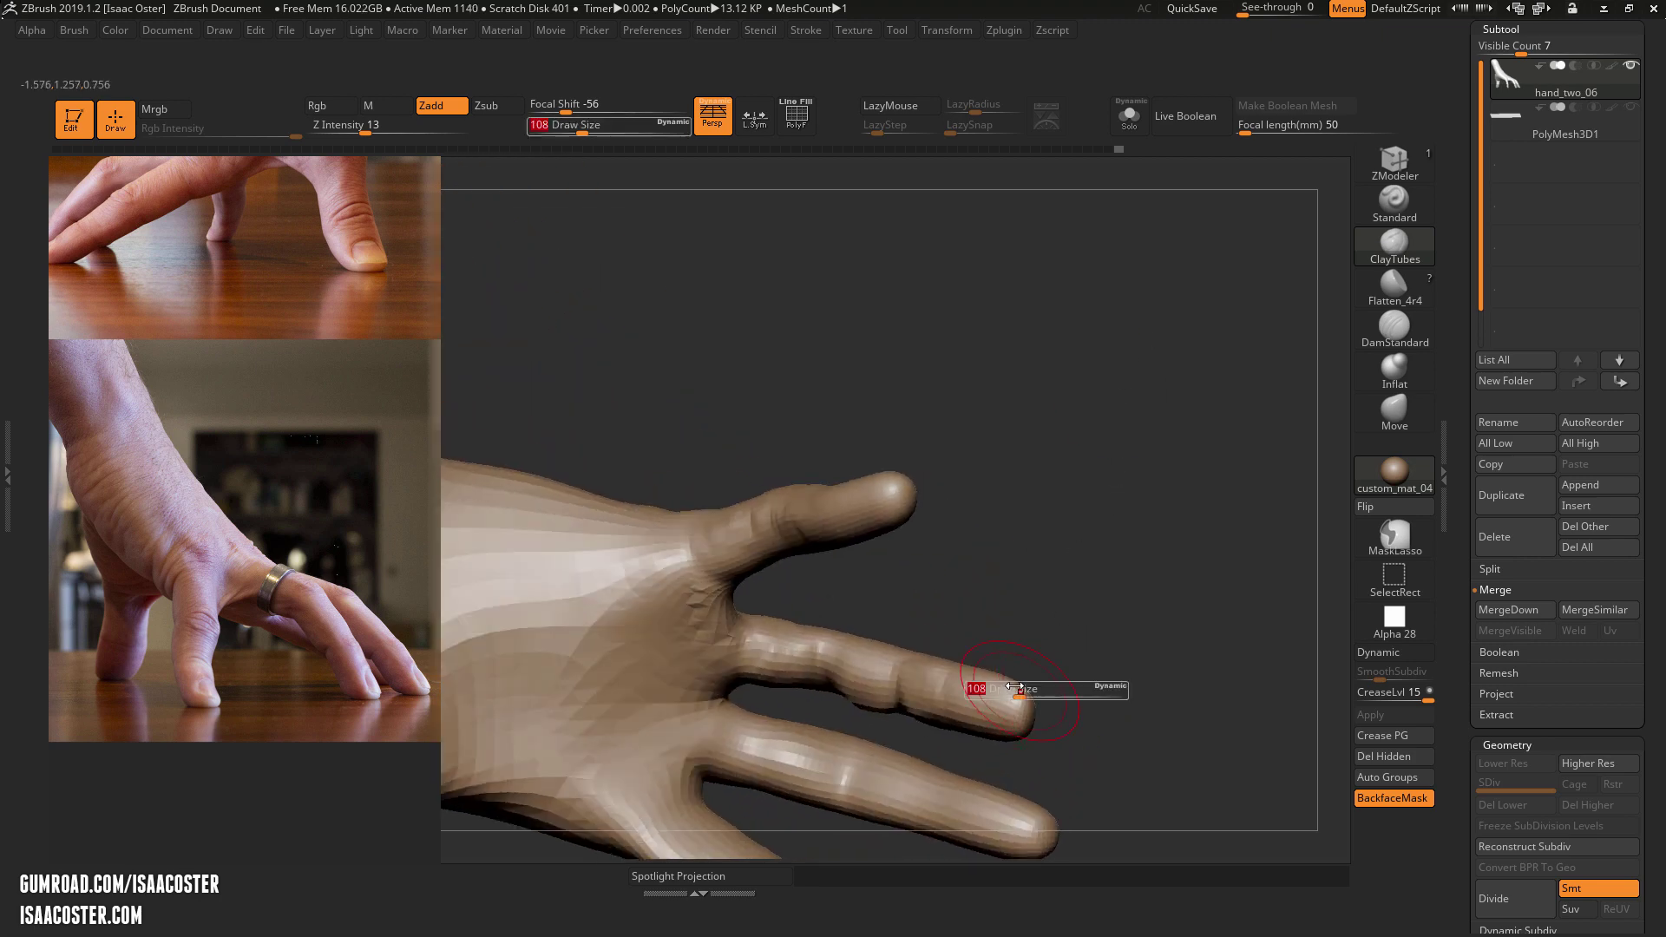
mouse_move(1021, 690)
left_mouse_down()
mouse_move(1005, 691)
mouse_move(1075, 550)
mouse_move(1194, 485)
left_mouse_up()
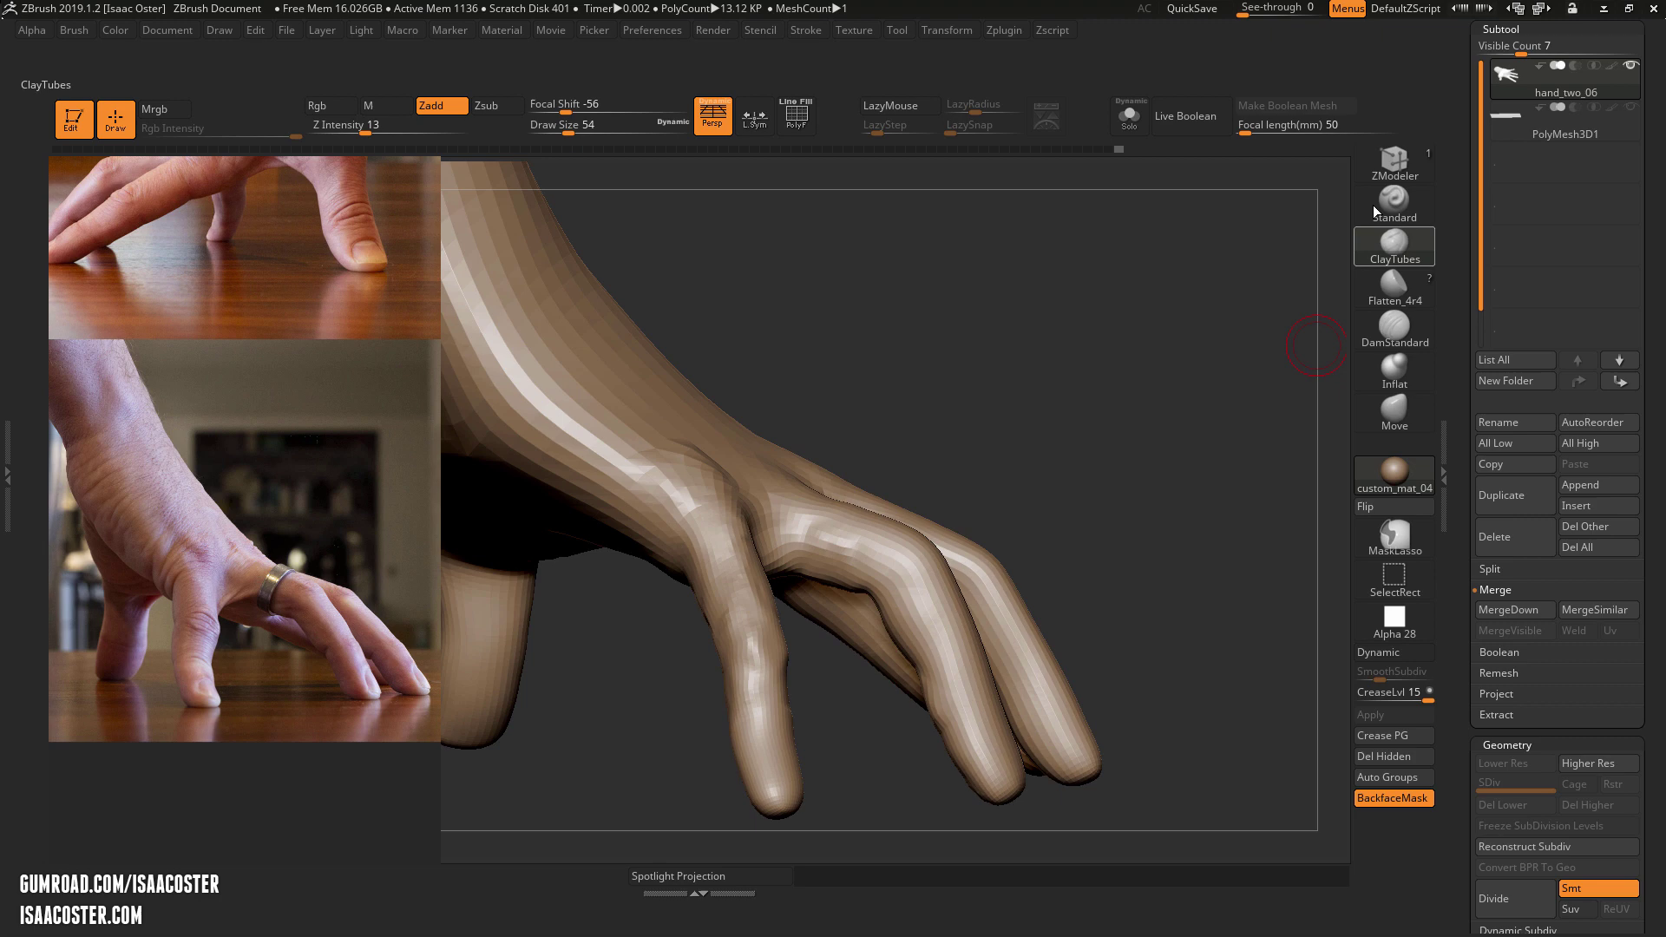
Reshape the ring finger's knuckle bend and underside with the Move brush at Draw Size 128
left_click(1394, 408)
key("s")
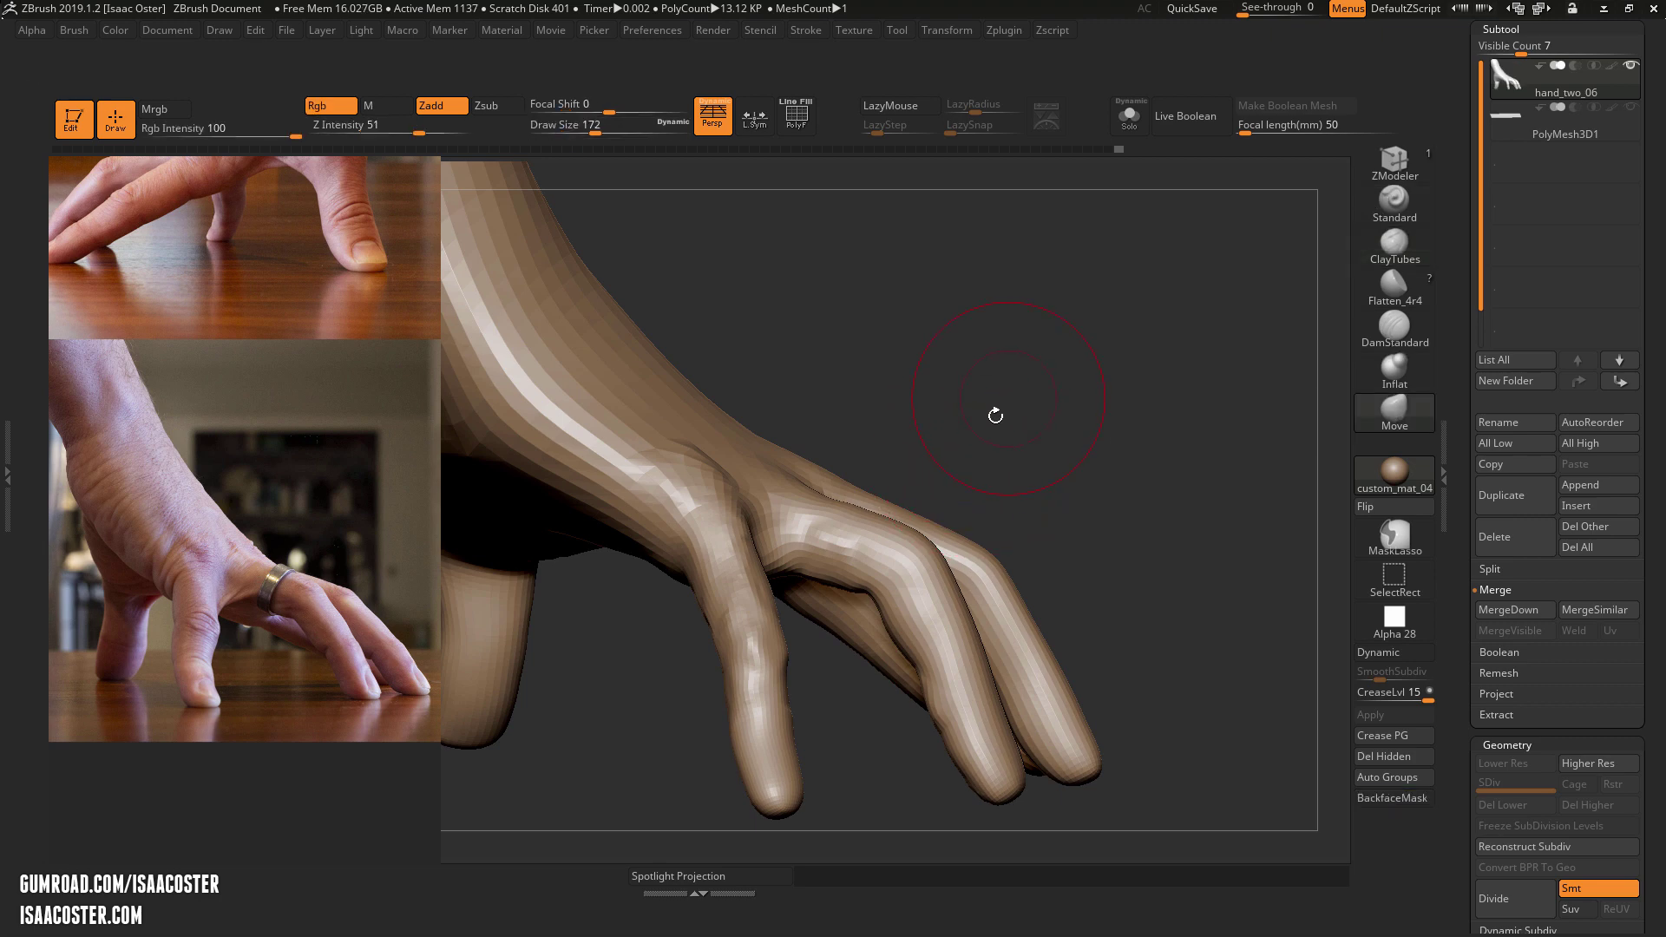
left_click_drag(918, 536, 930, 543)
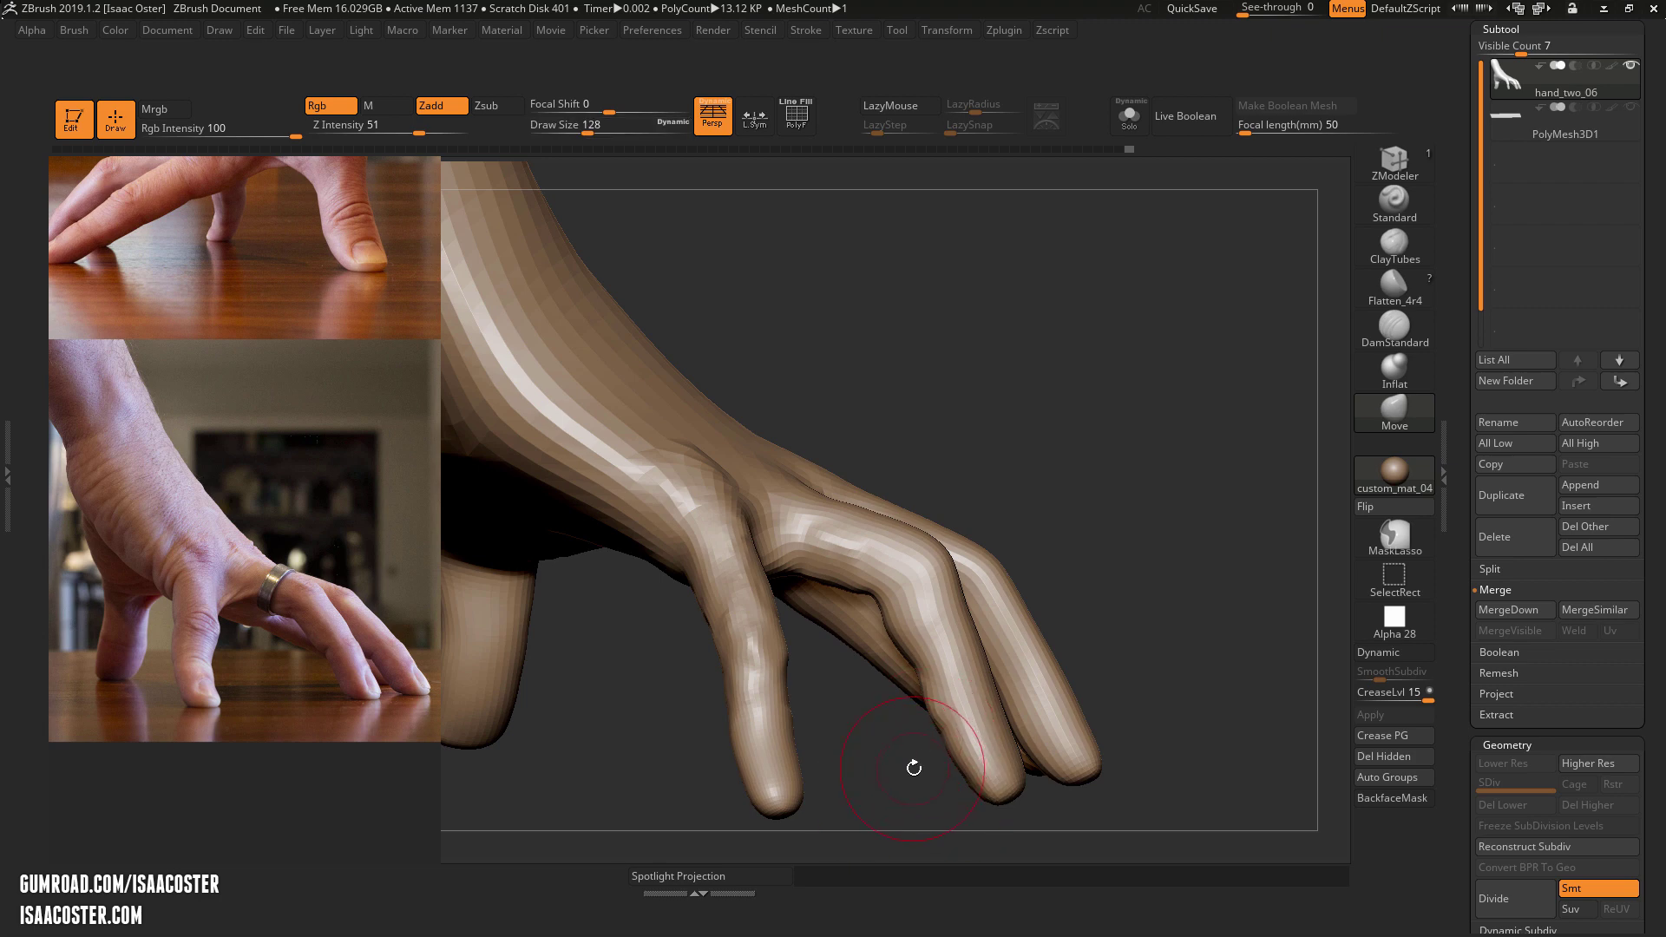
left_click_drag(913, 768, 936, 741)
left_click_drag(1061, 559, 894, 747)
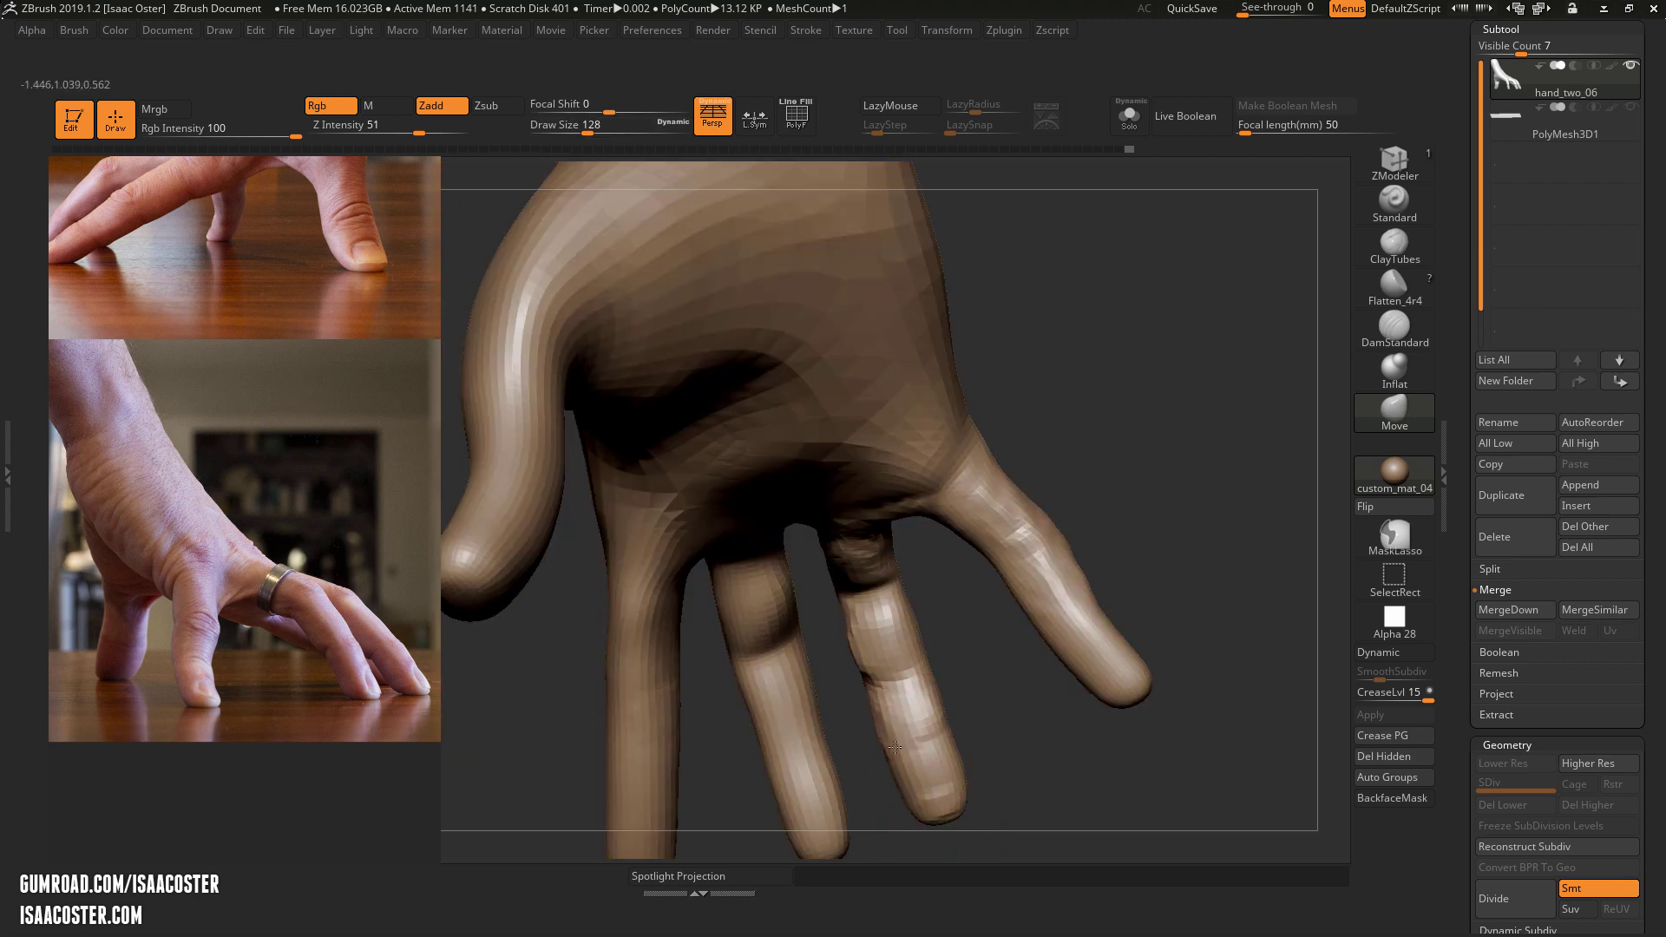
mouse_move(989, 651)
left_mouse_down()
mouse_move(963, 574)
mouse_move(860, 568)
left_mouse_up()
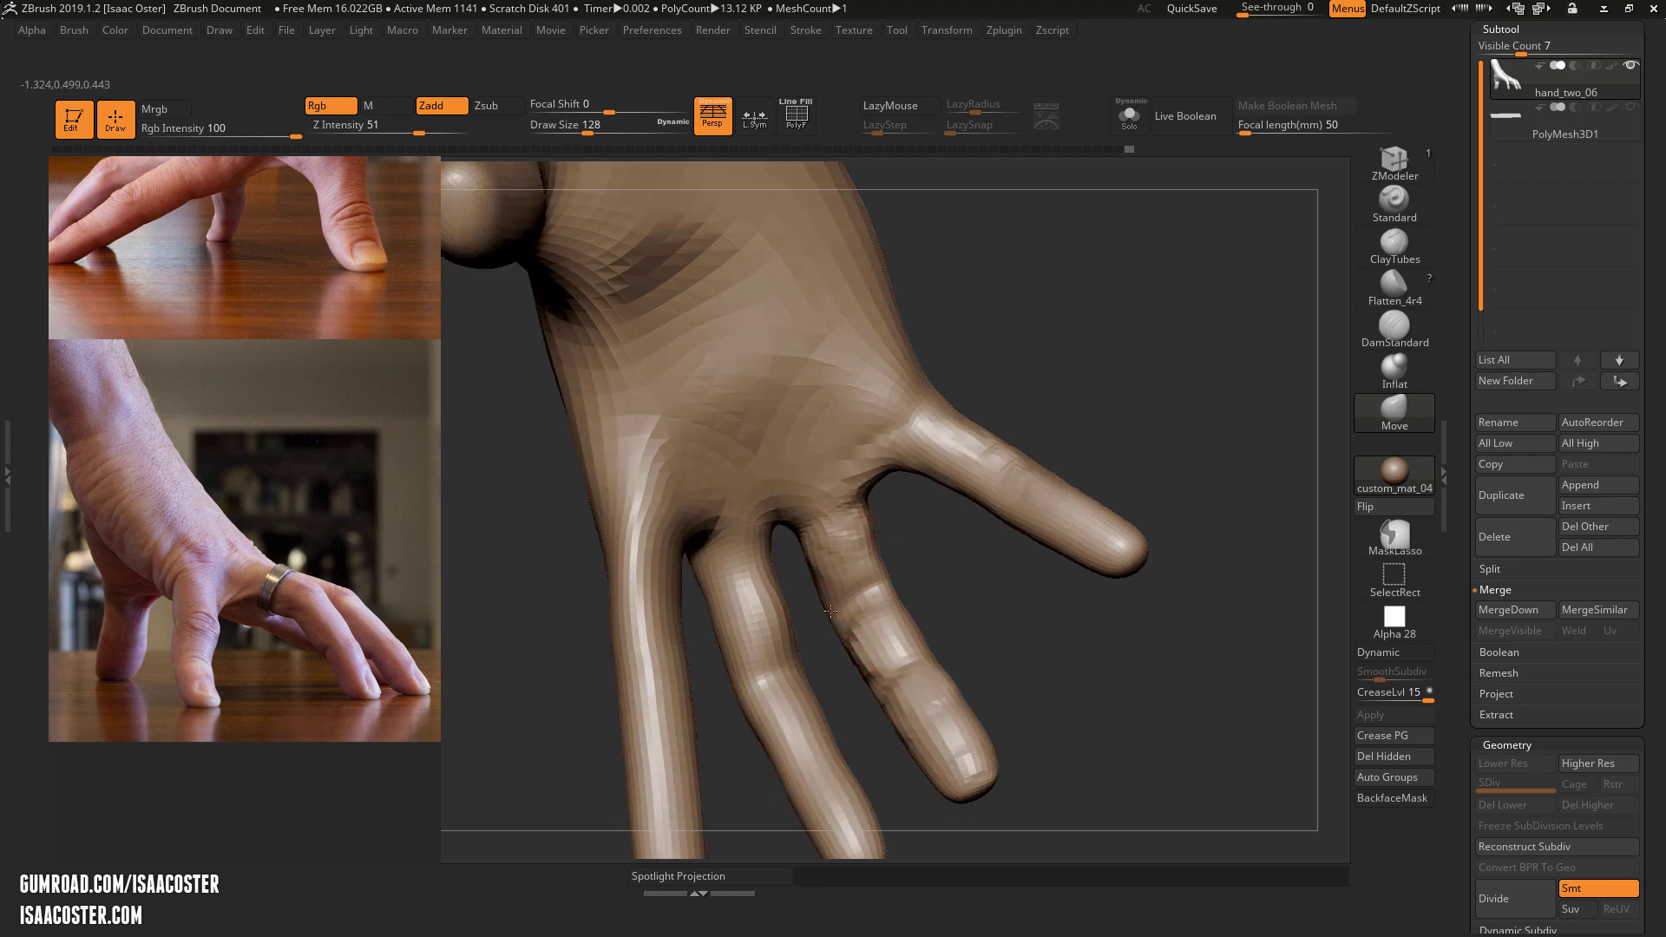
left_click_drag(966, 600, 872, 659)
Adjust the ring finger's lower segment and tip with the Move brush, smoothing the surface between strokes
key("b")
key("m")
key("v")
mouse_move(981, 630)
left_mouse_down()
mouse_move(876, 556)
mouse_move(950, 635)
left_mouse_up()
key("shift")
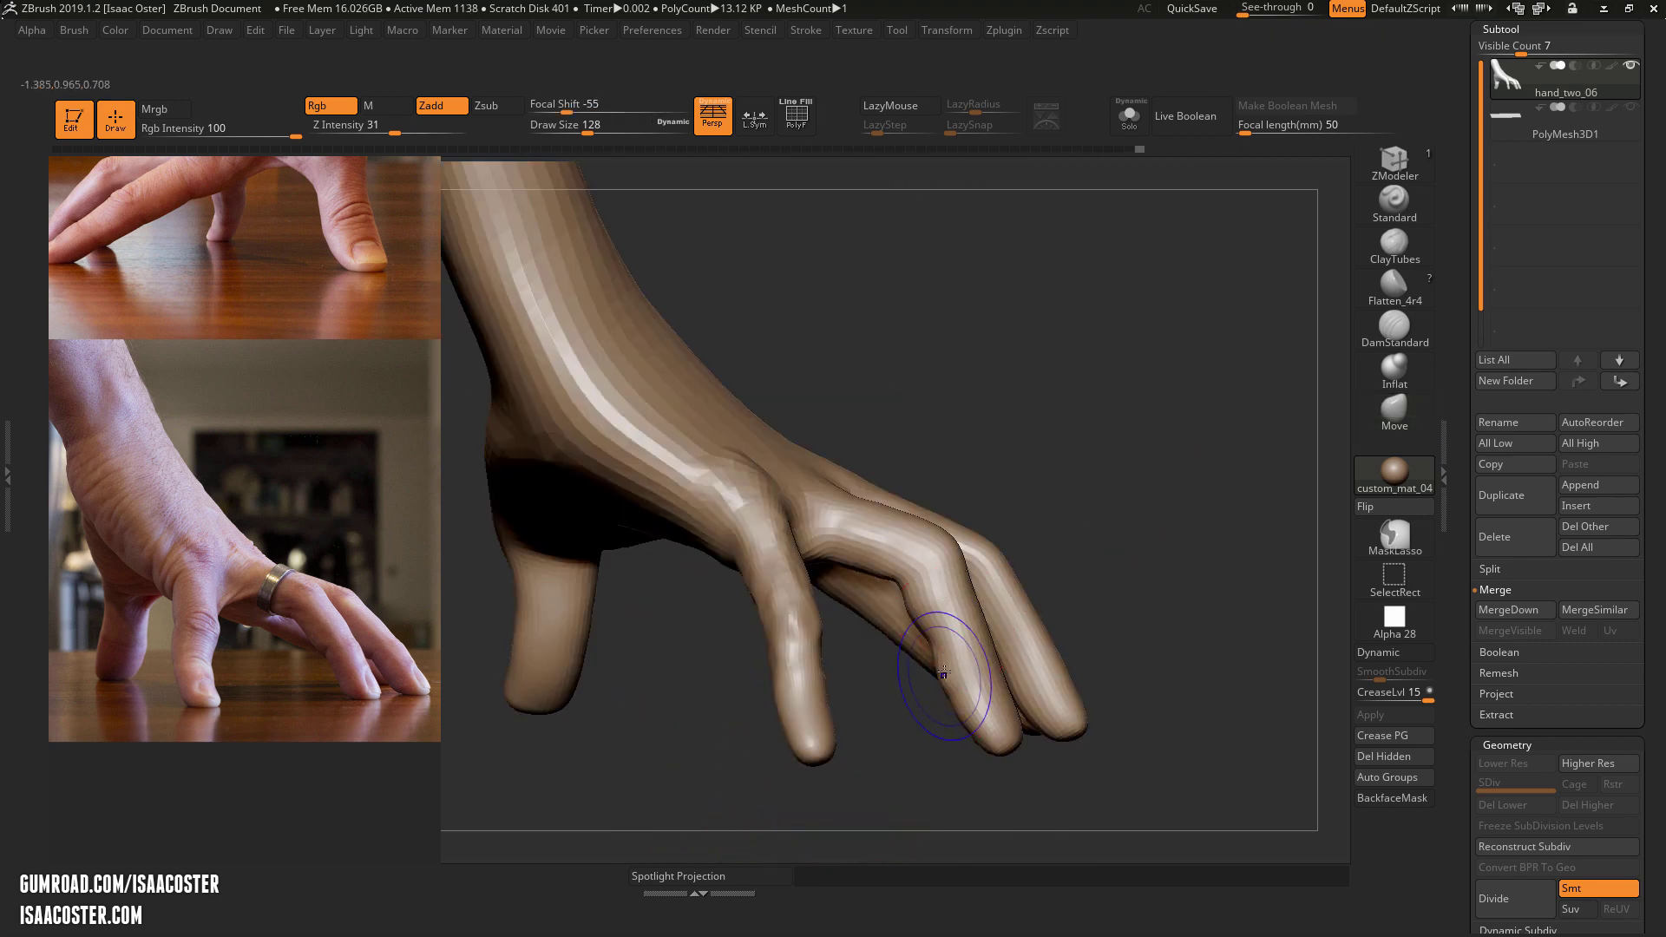
mouse_move(959, 718)
left_mouse_down()
mouse_move(969, 755)
mouse_move(984, 714)
mouse_move(990, 749)
left_mouse_up()
key("shift")
left_click_drag(1028, 684, 974, 694)
left_click_drag(947, 602, 950, 611, "shift")
Switch the active tool from the hand to the Sphere3D primitive
left_click_drag(1137, 465, 1198, 650)
left_click_drag(1198, 651, 1275, 582, "alt")
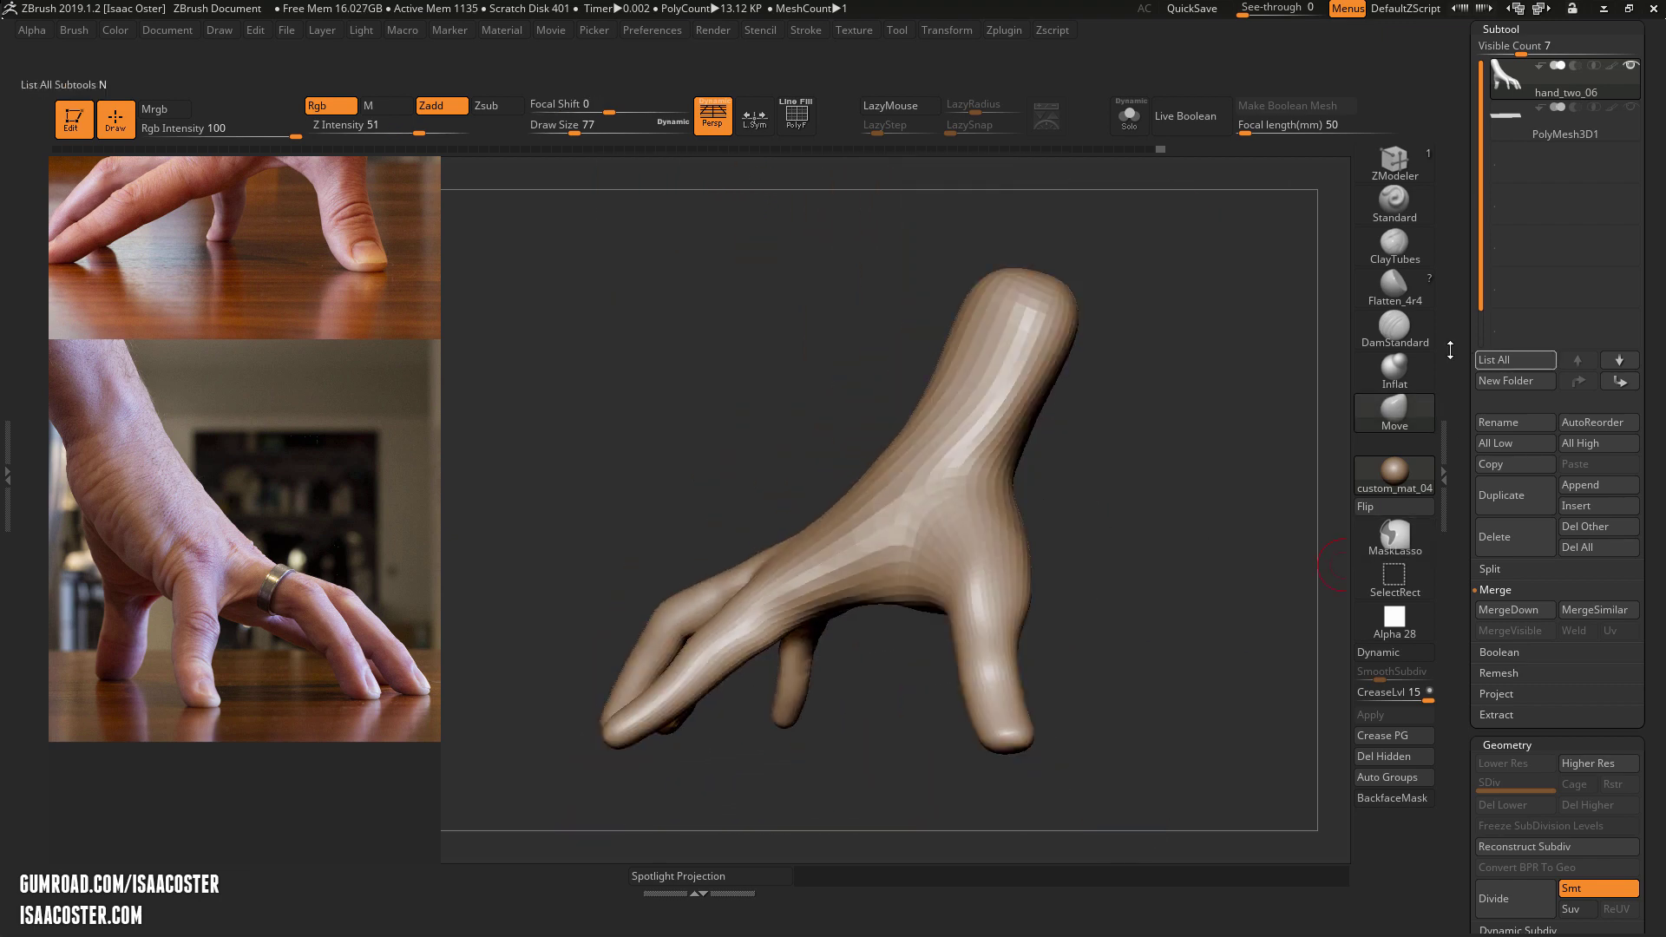
left_click_drag(1461, 295, 1459, 344)
left_click_drag(1464, 152, 1456, 355)
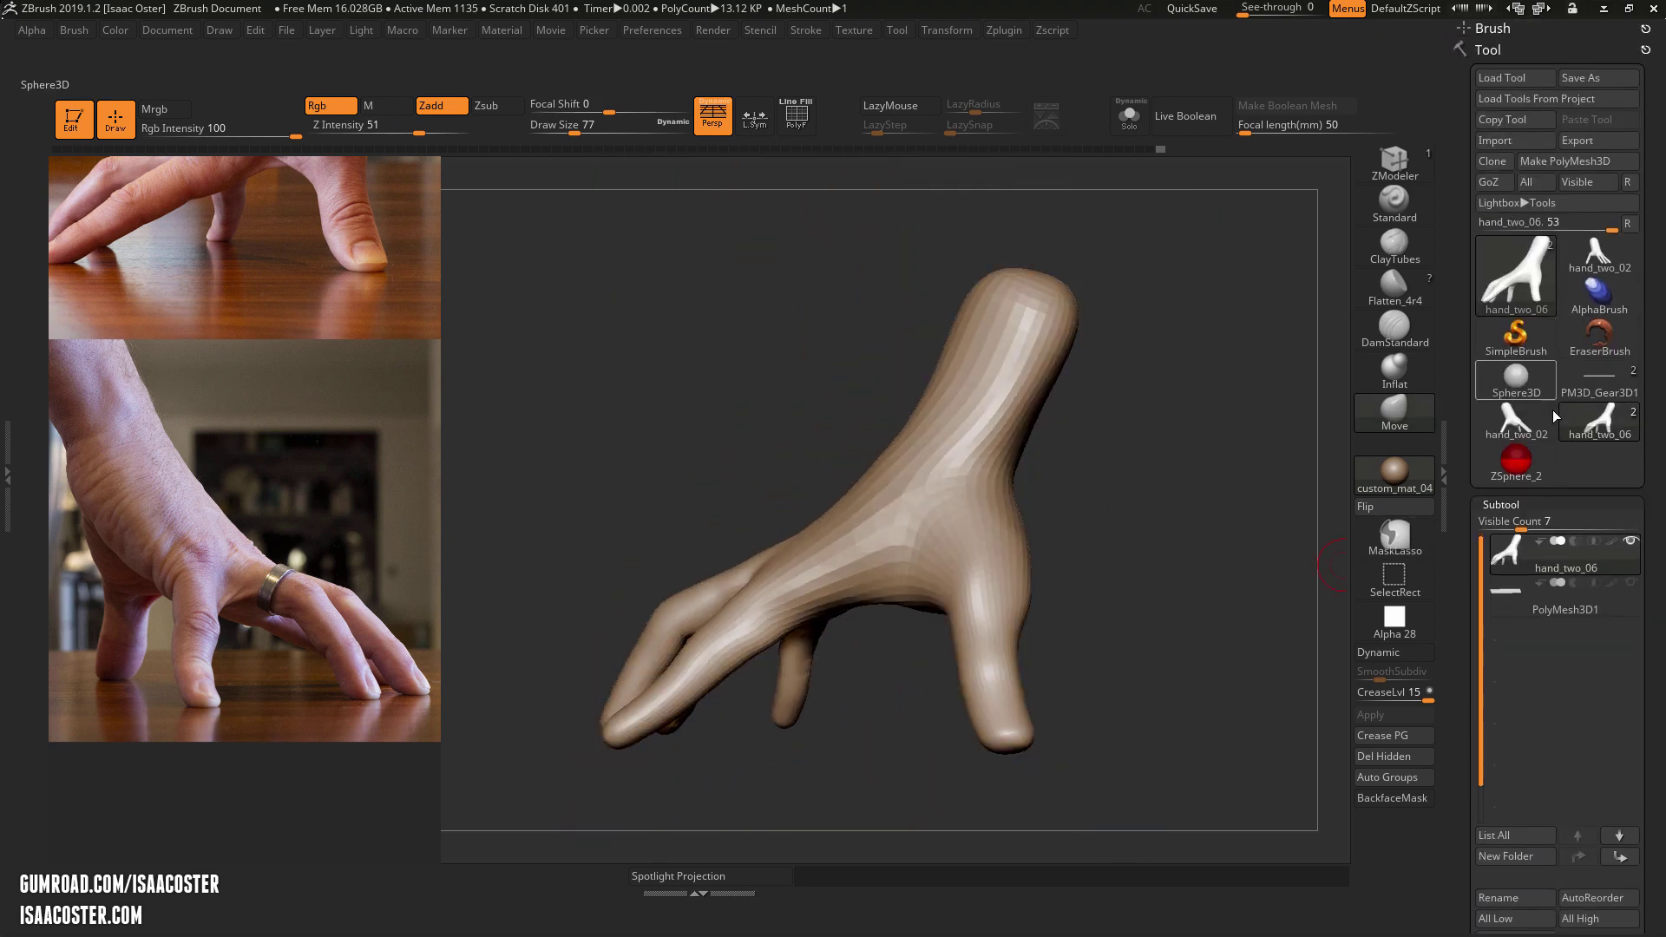
left_click(1515, 275)
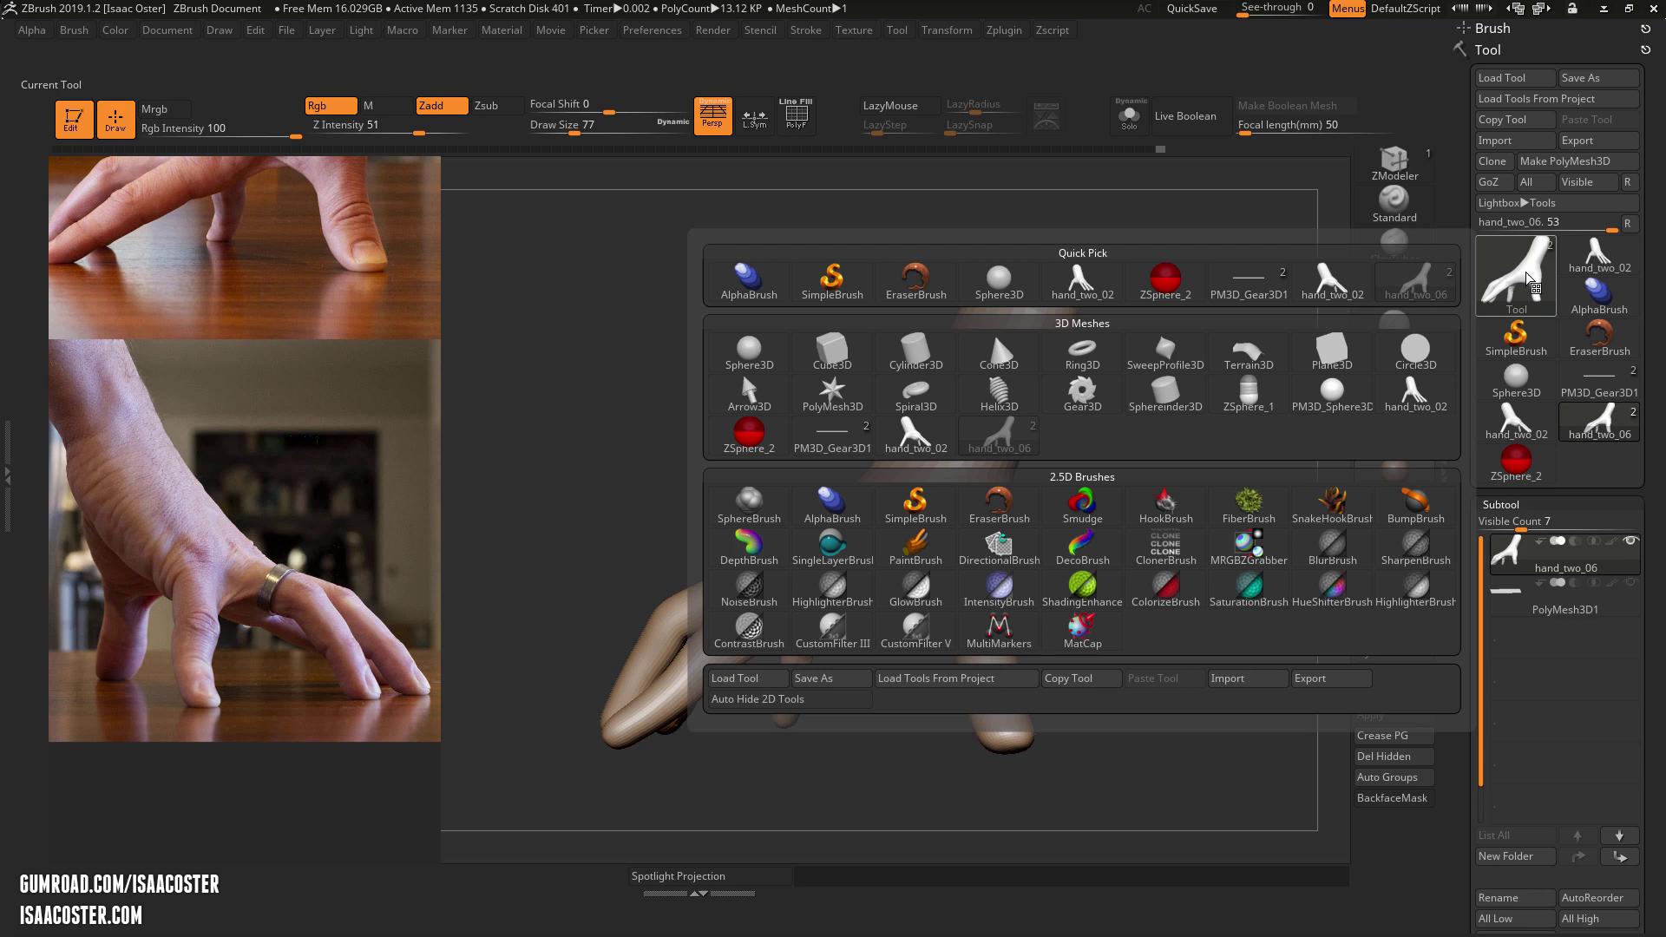
left_click(749, 352)
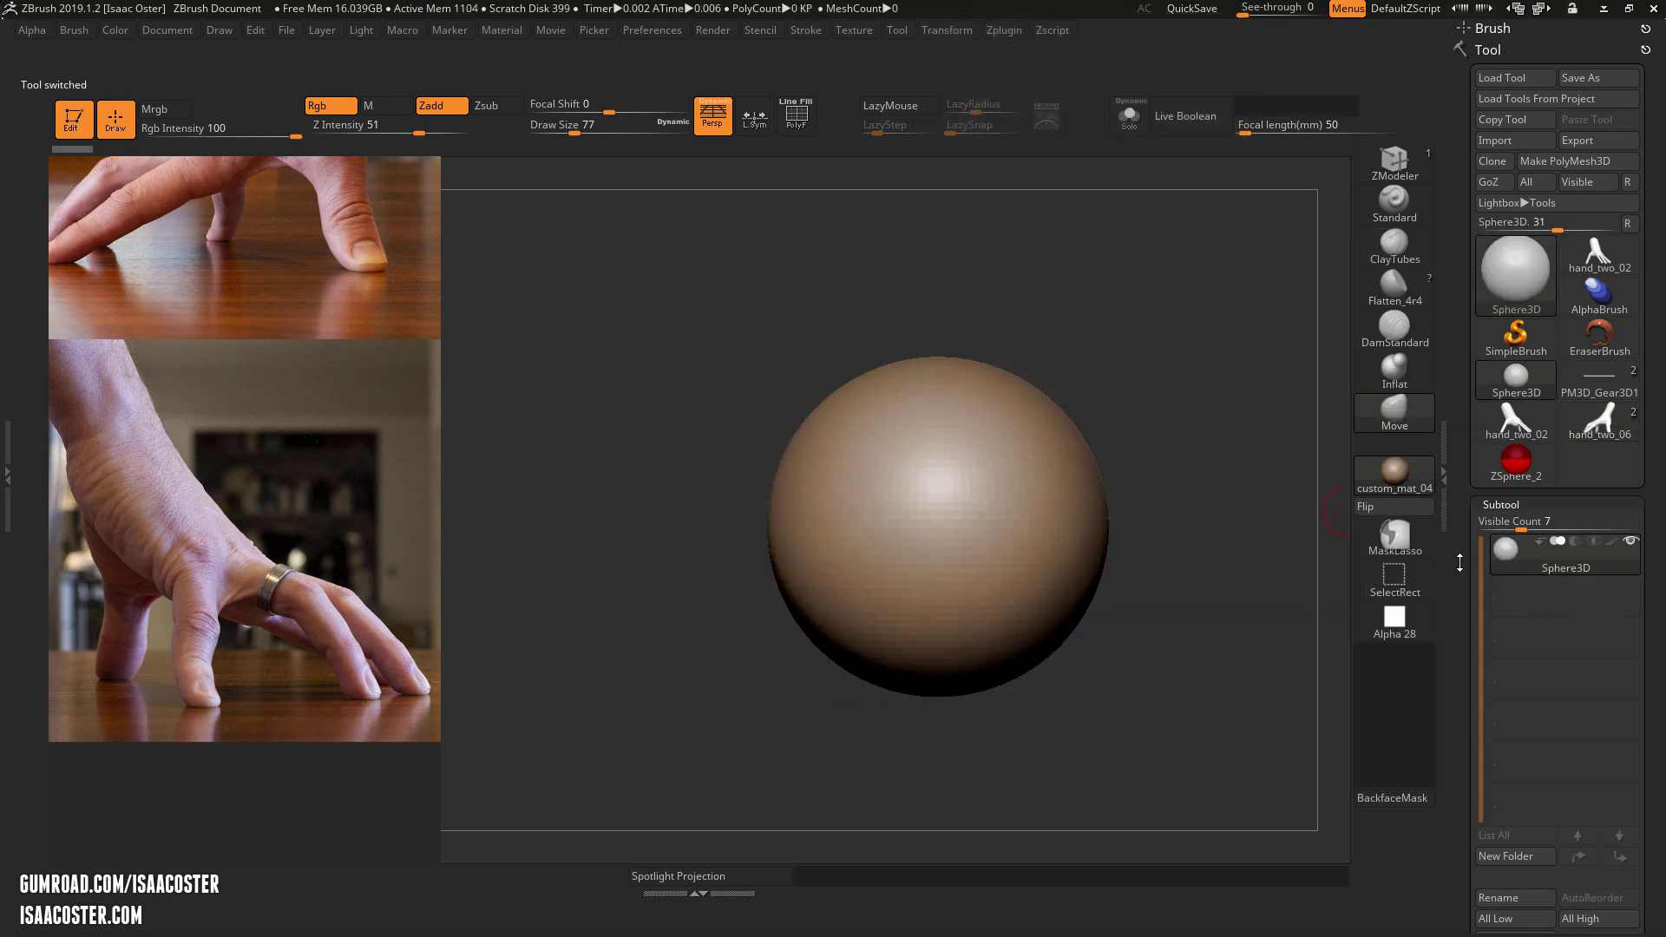
Duplicate the sphere as a new subtool and move the copy sideways with the Transpose line
left_click_drag(1460, 563, 1468, 419)
left_click(1510, 622)
left_click_drag(1120, 282, 987, 316, "alt")
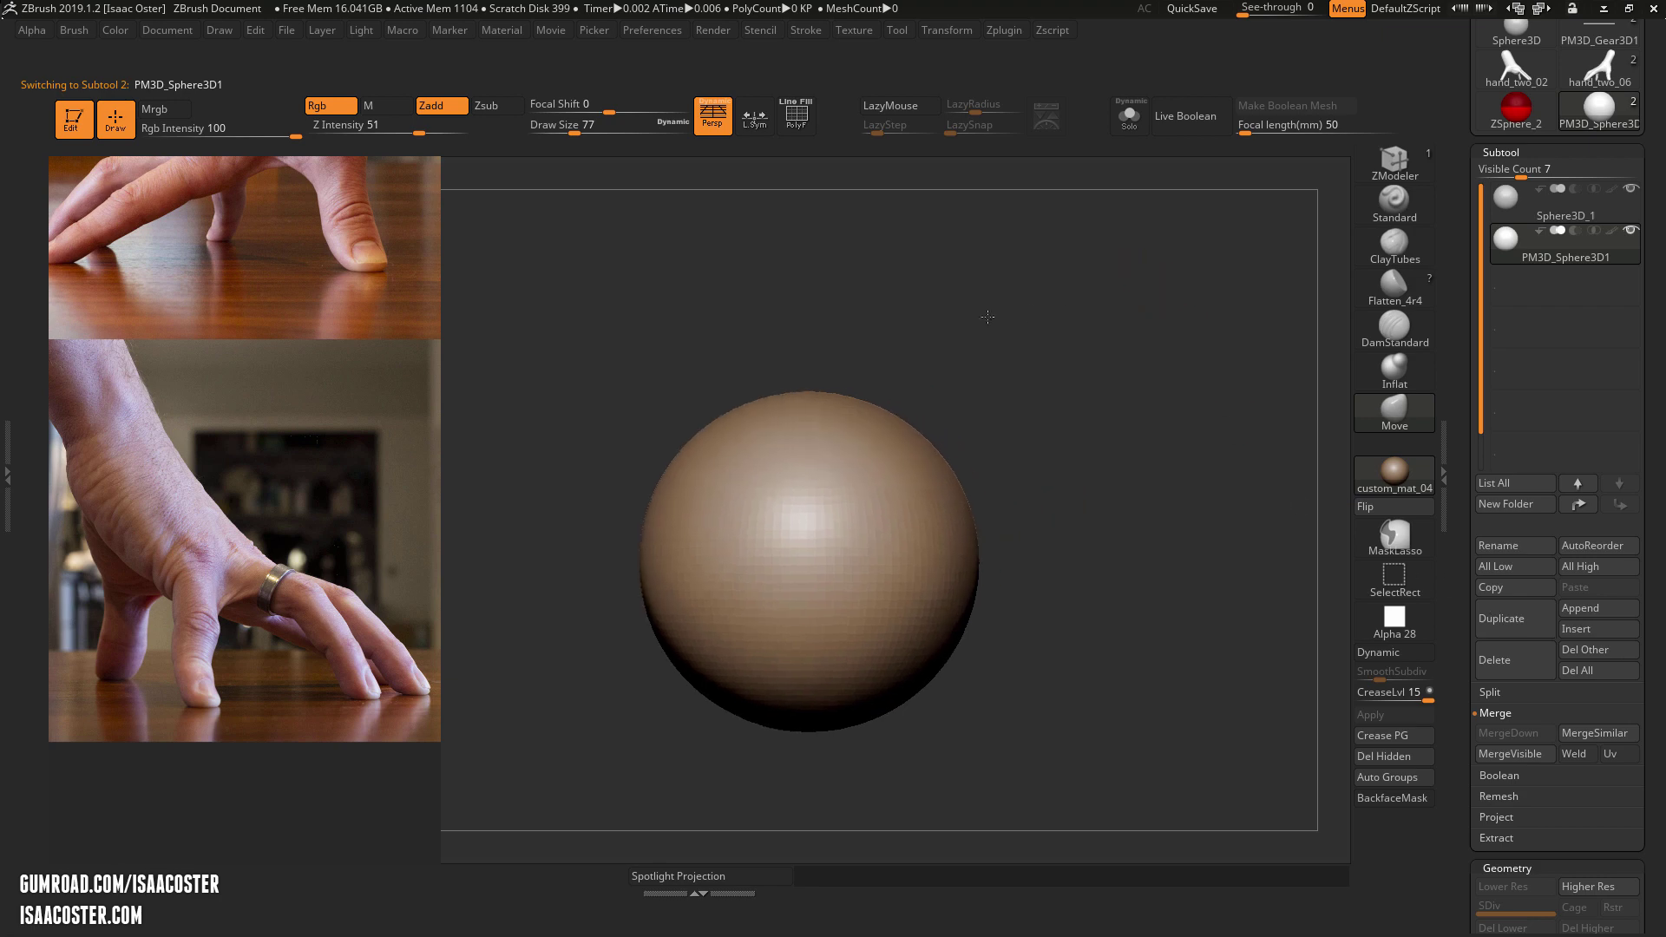
key("w")
left_click_drag(781, 510, 1473, 477, "shift")
left_click_drag(1012, 327, 714, 303, "alt")
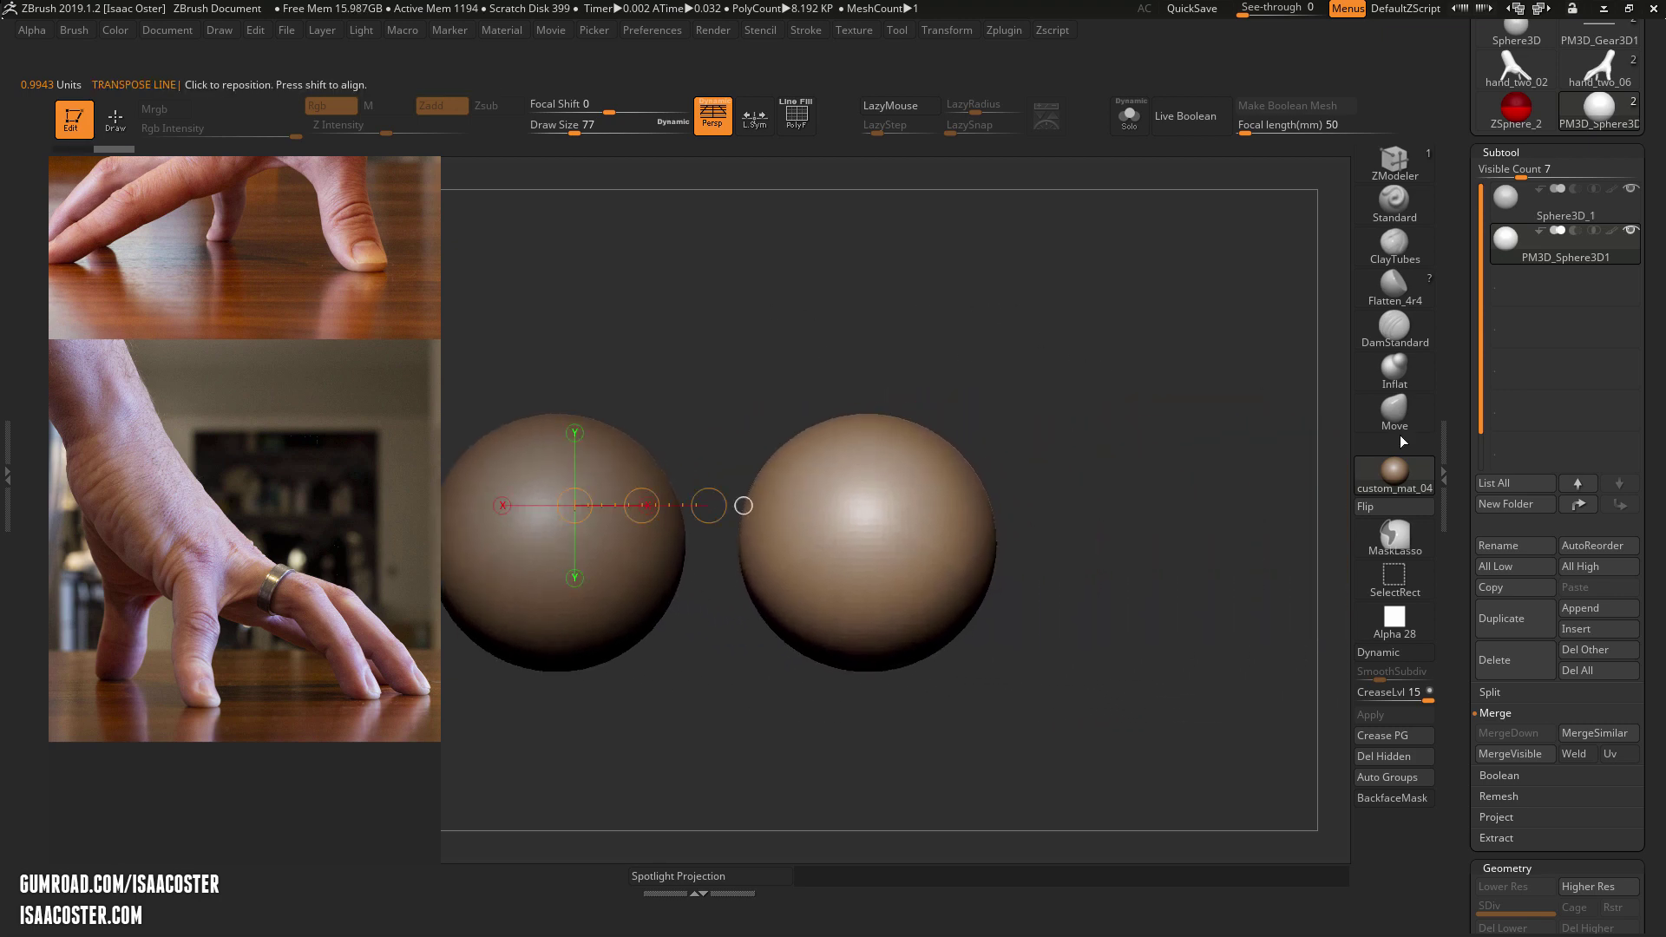
Duplicate the moved sphere, shift the copy to form a row of three, and display its PolyFrame
left_click(1494, 618)
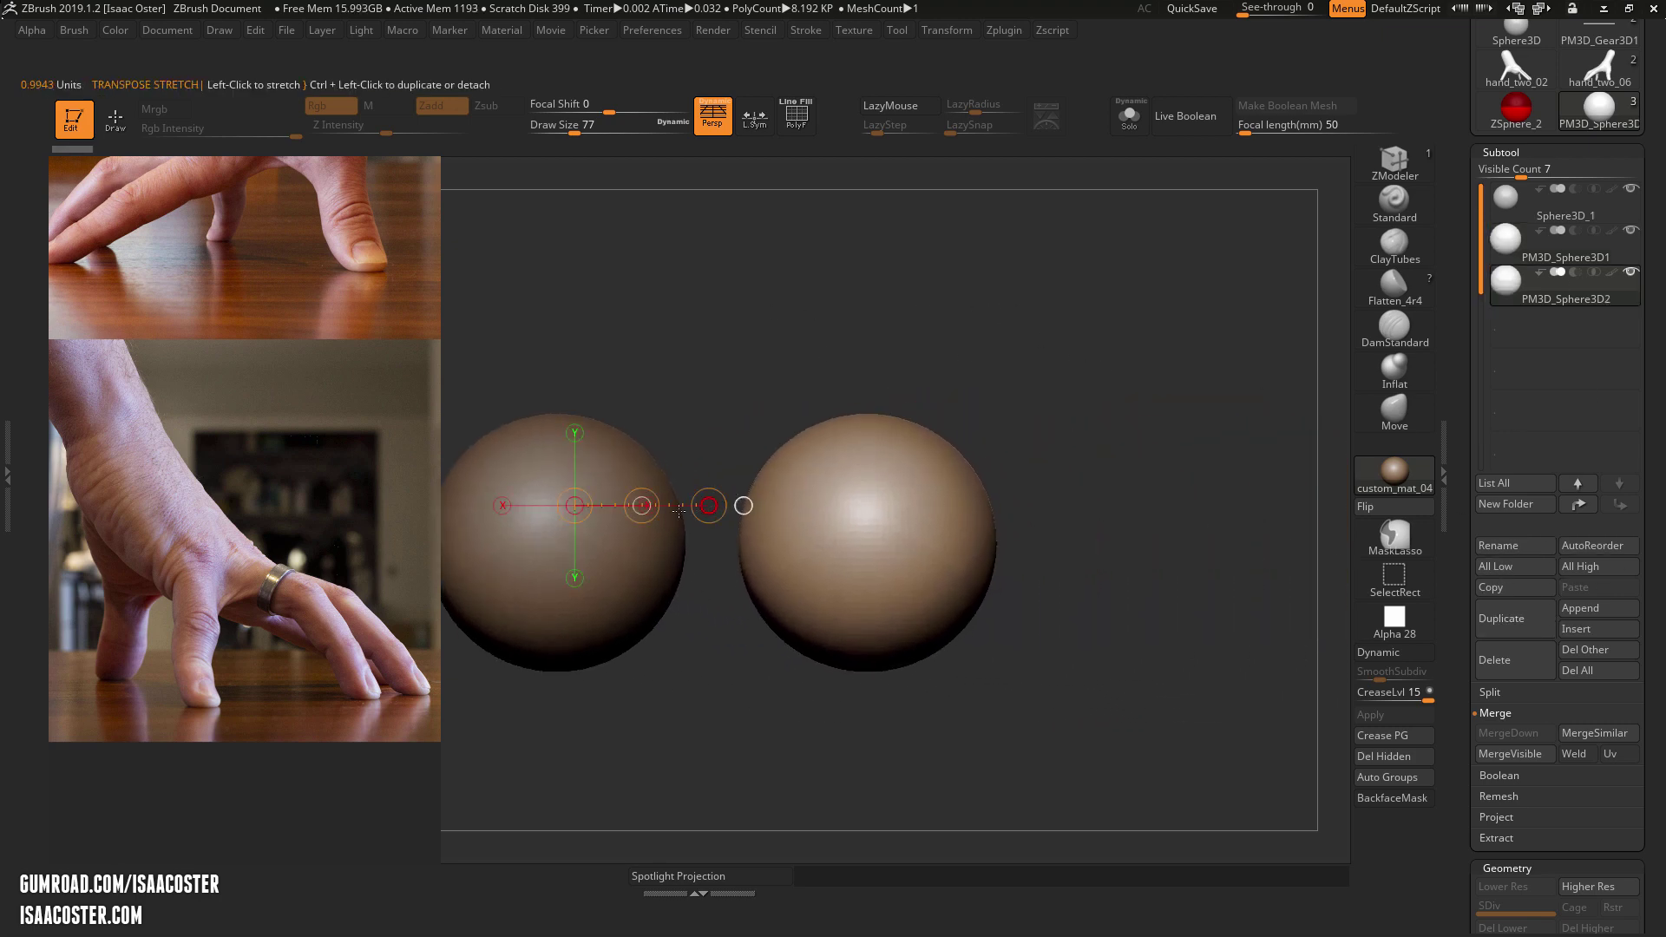
left_click_drag(641, 505, 969, 517)
key("q")
mouse_move(966, 350)
left_mouse_down()
mouse_move(1055, 339)
mouse_move(974, 309)
mouse_move(963, 323)
mouse_move(1063, 324)
mouse_move(1057, 352)
left_mouse_up()
mouse_move(976, 392)
left_mouse_down("alt")
mouse_move(900, 316)
mouse_move(871, 331)
mouse_move(871, 386)
mouse_move(778, 375)
mouse_move(833, 402)
mouse_move(807, 338)
mouse_move(902, 326)
left_mouse_up("alt")
key("shift+f")
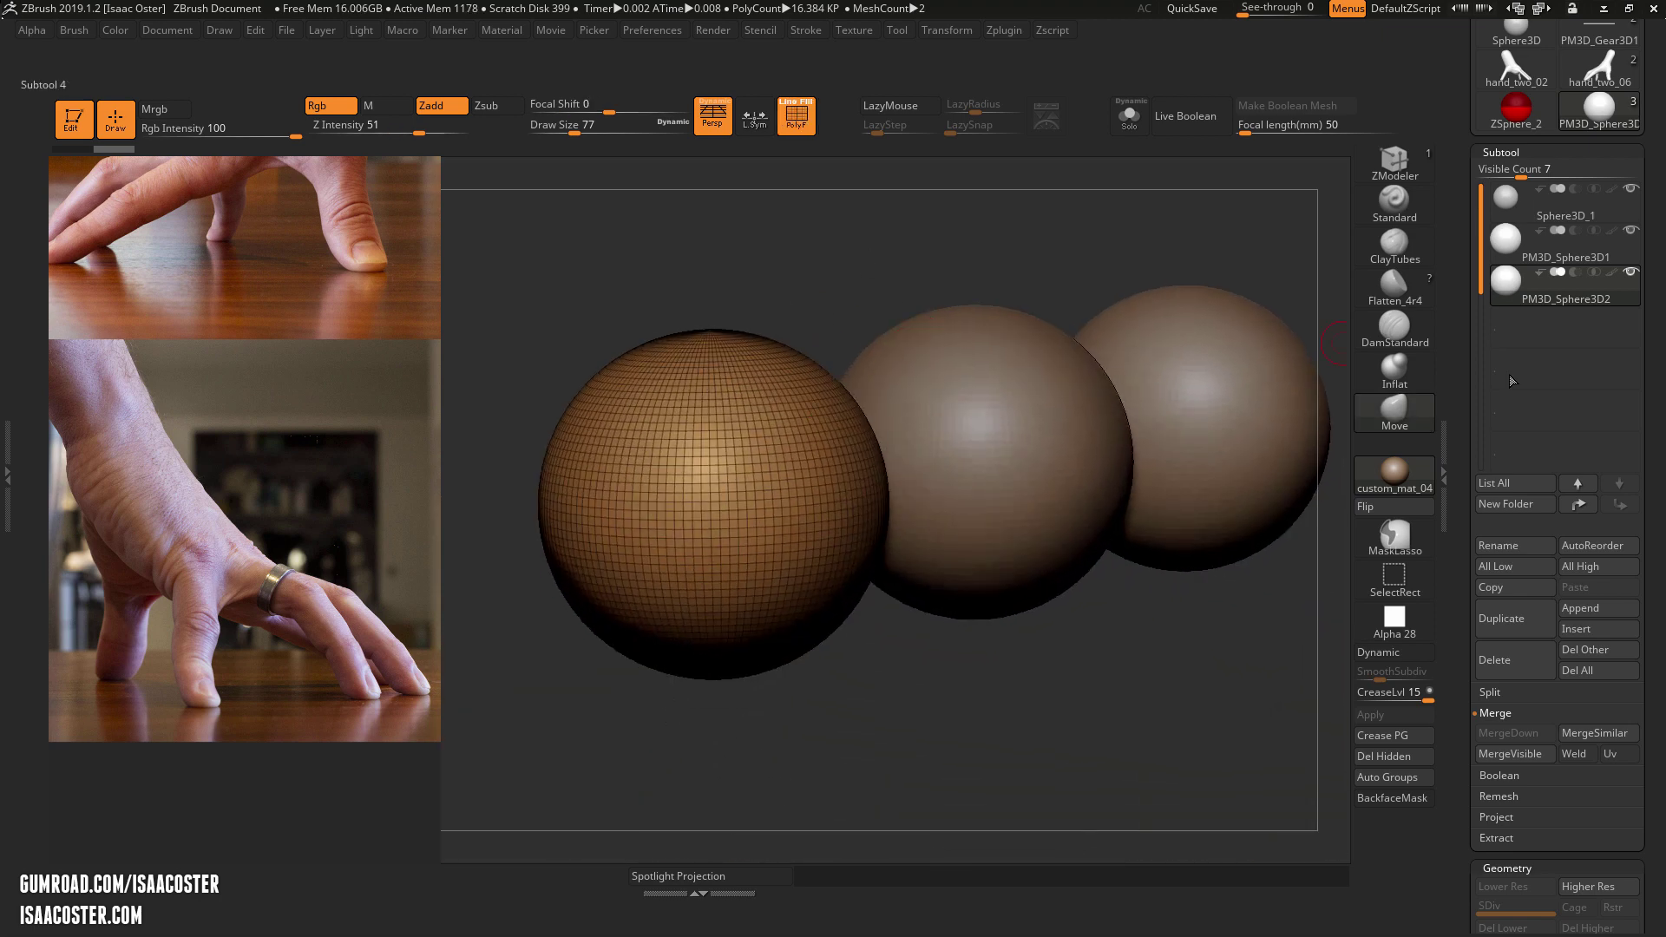
left_click_drag(1152, 724, 839, 670)
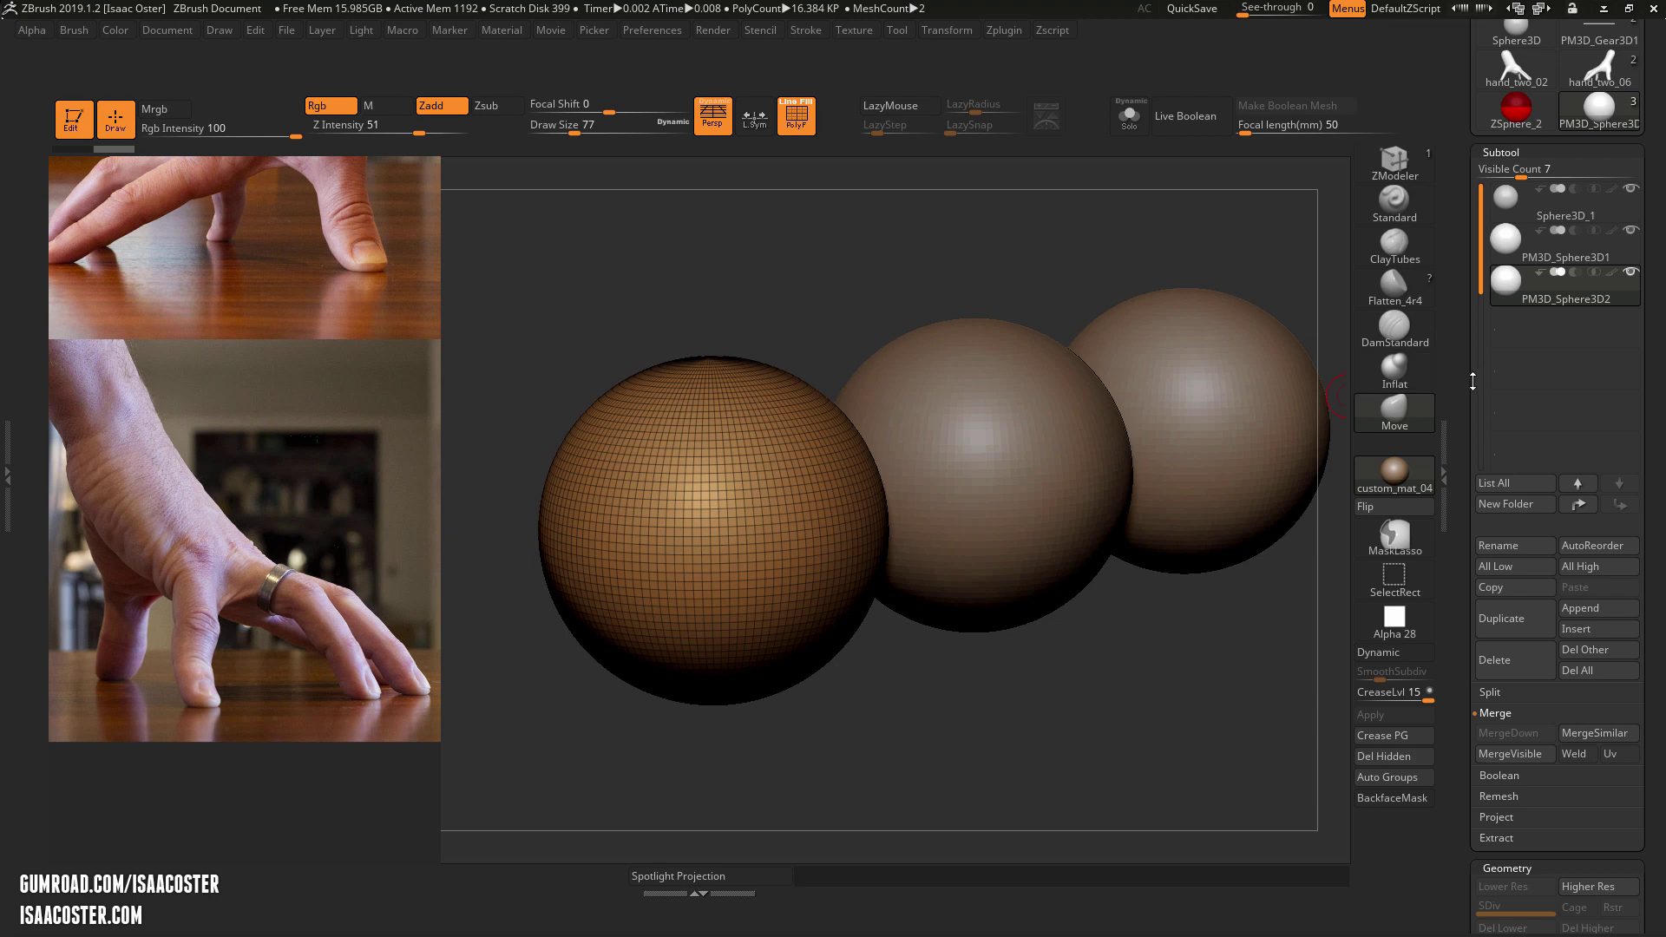
Apply DynaMesh at Resolution 128 to the end sphere PM3D_Sphere3D2
left_click_drag(1472, 381, 1472, 261)
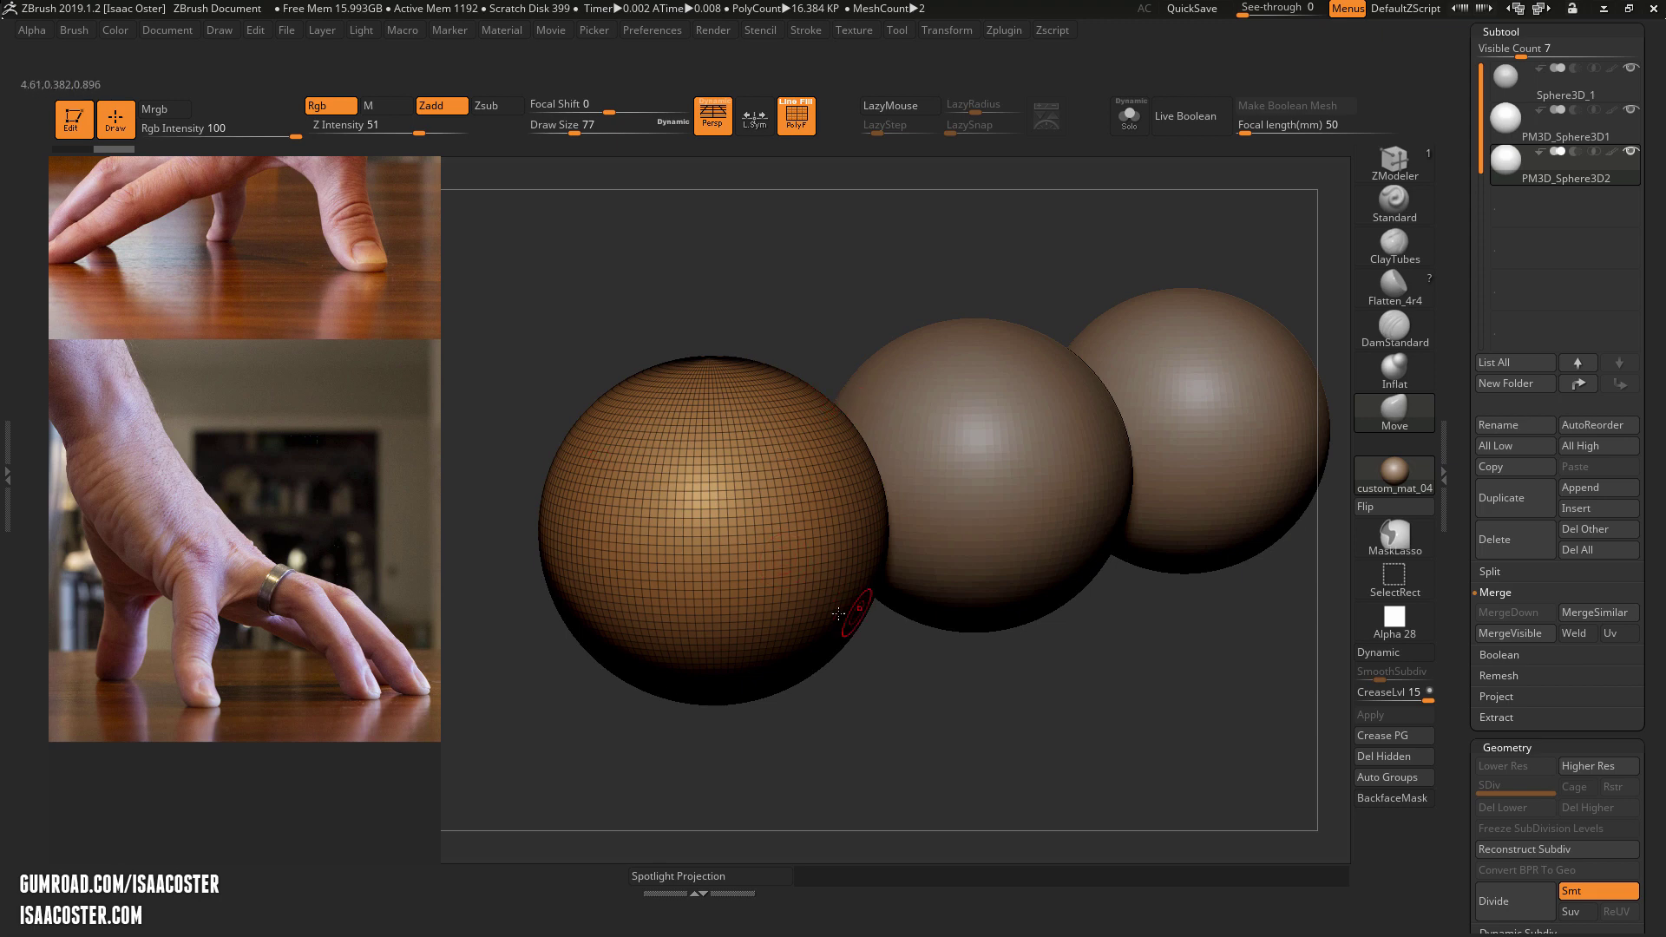
left_click_drag(1466, 718, 1447, 271)
left_click_drag(1472, 568, 1494, 233)
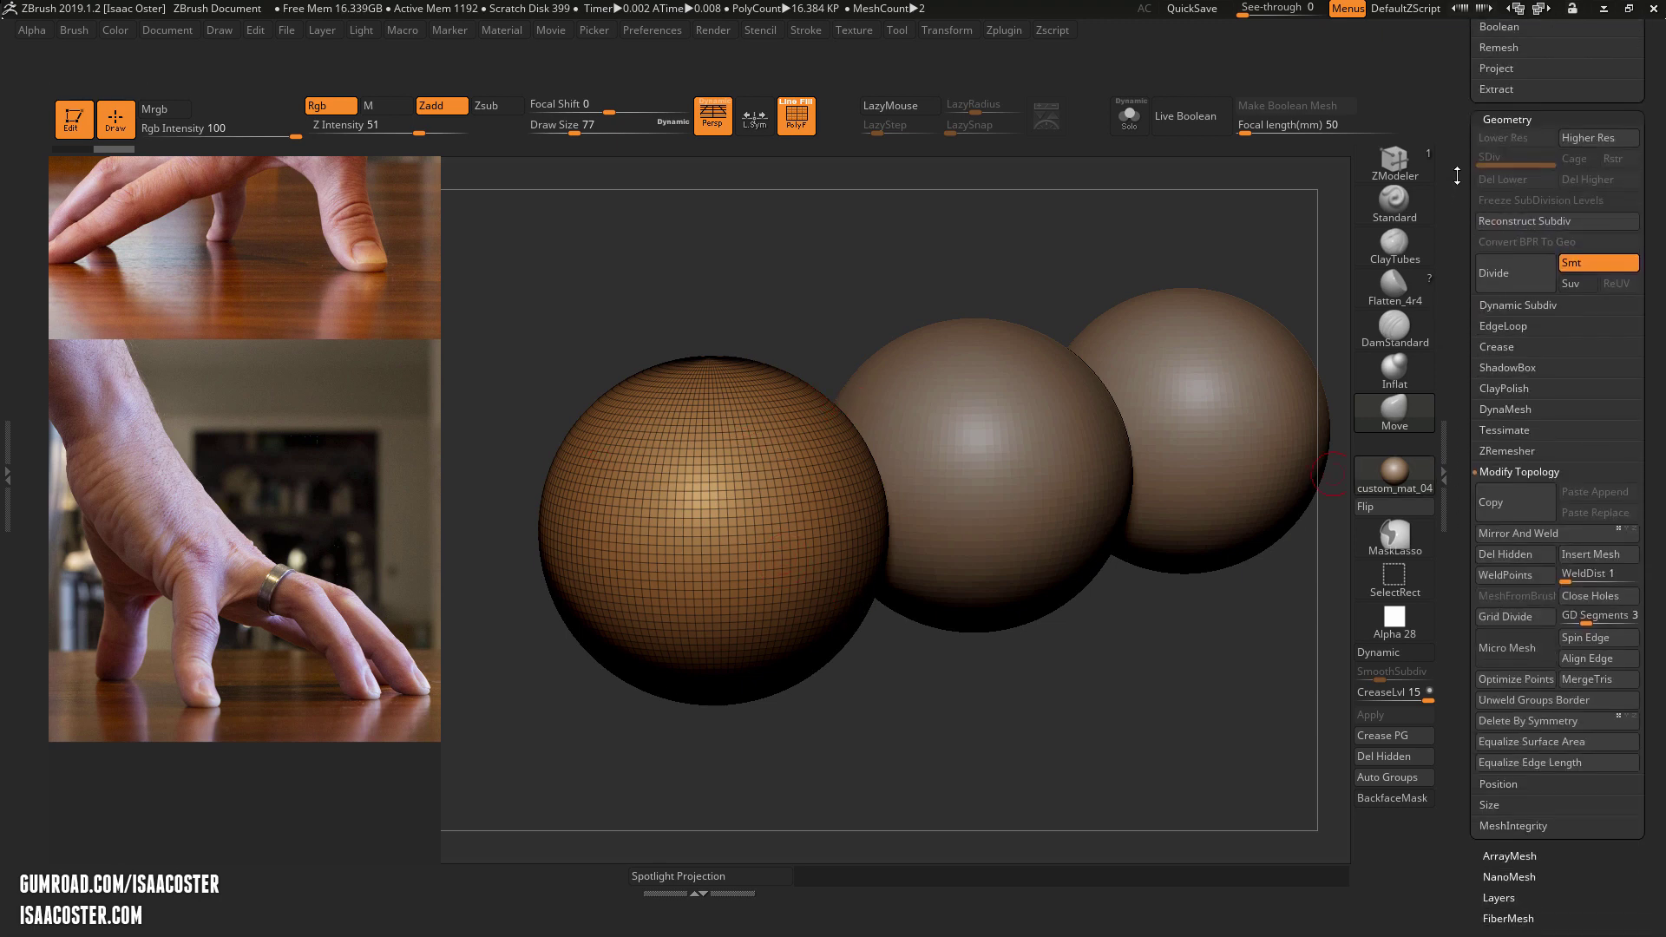
left_click(1505, 410)
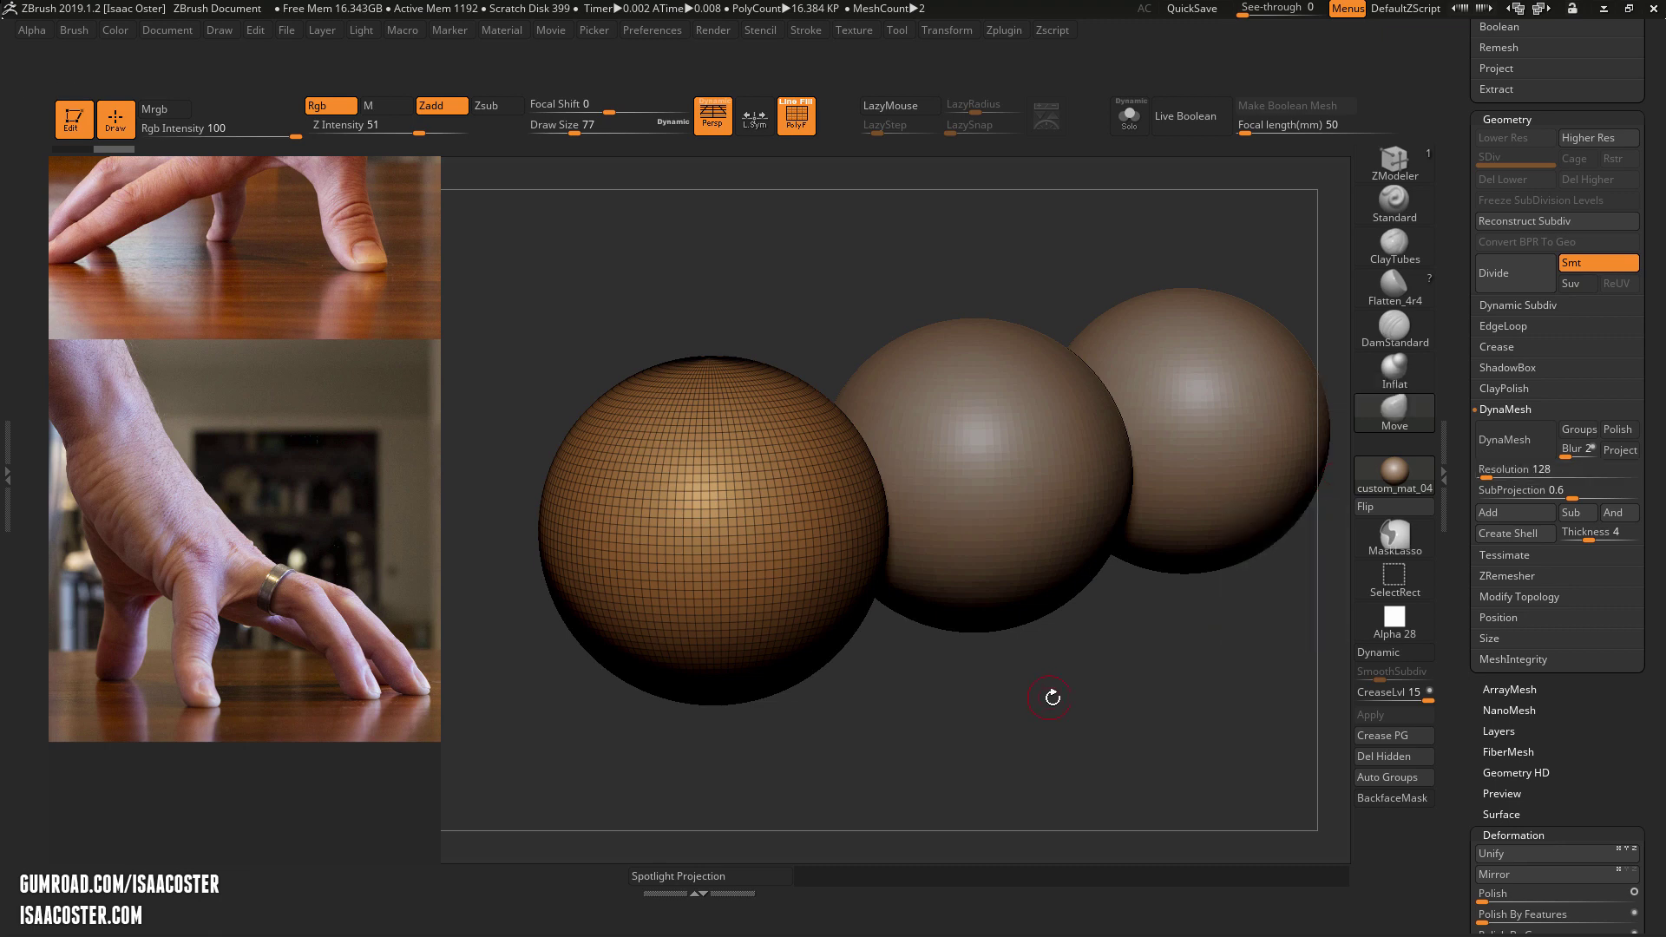
left_click_drag(1053, 695, 1328, 579, "alt")
left_click_drag(764, 279, 945, 276, "alt")
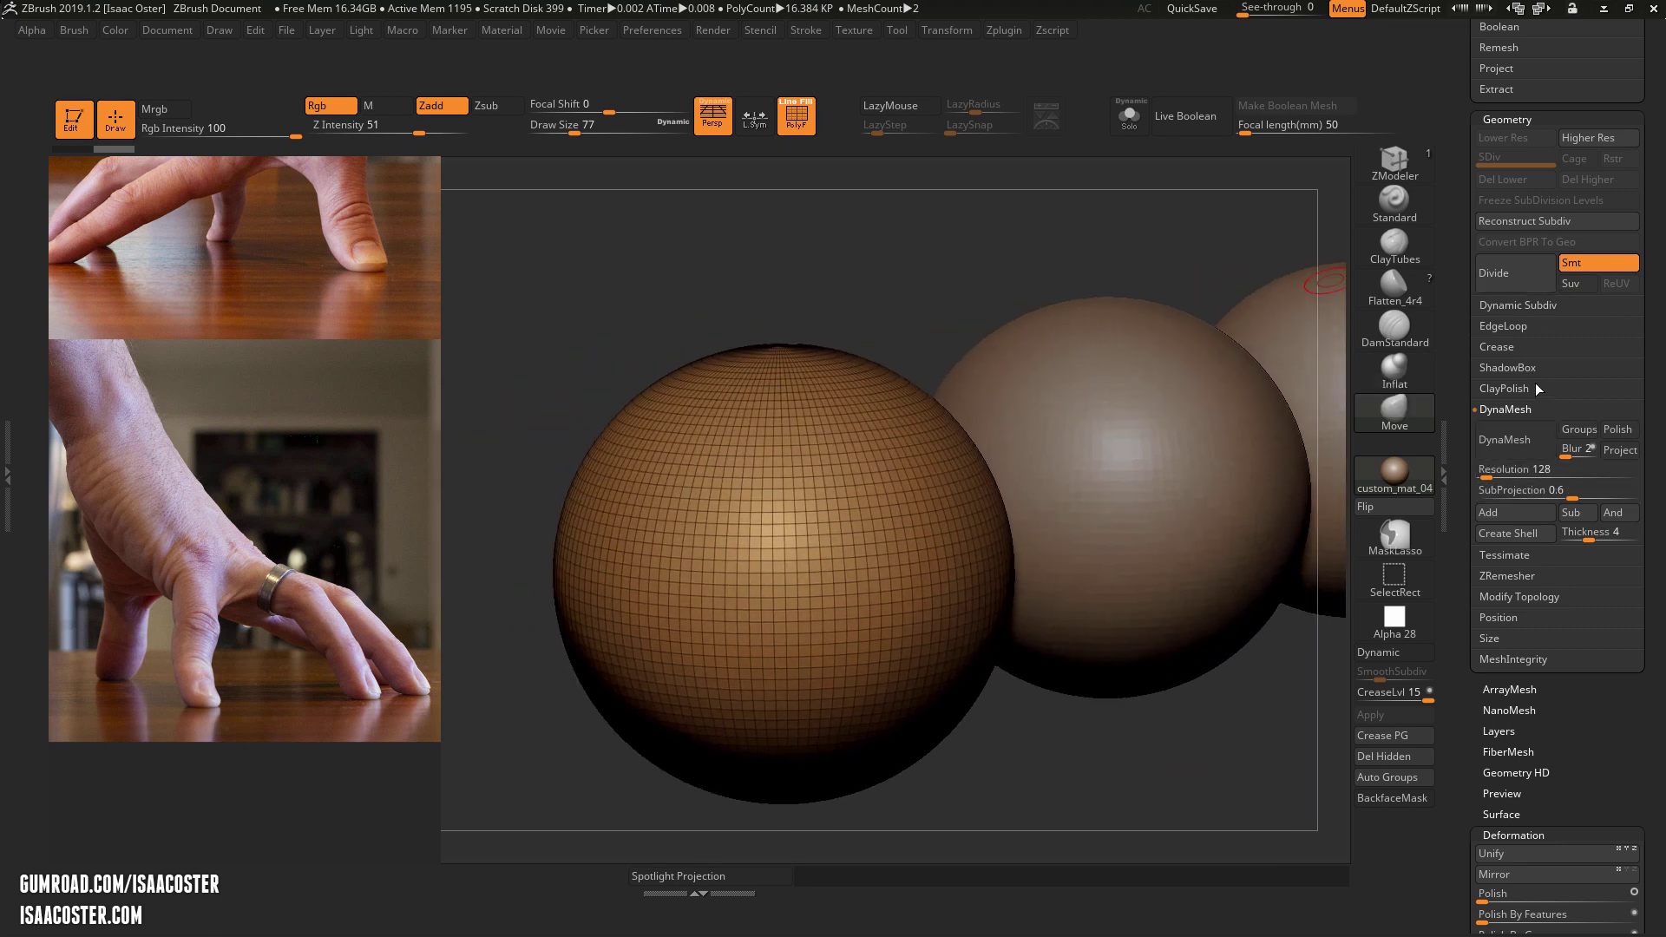
left_click(1517, 438)
mouse_move(848, 290)
left_mouse_down("alt")
mouse_move(731, 332)
mouse_move(881, 521)
left_mouse_up("alt")
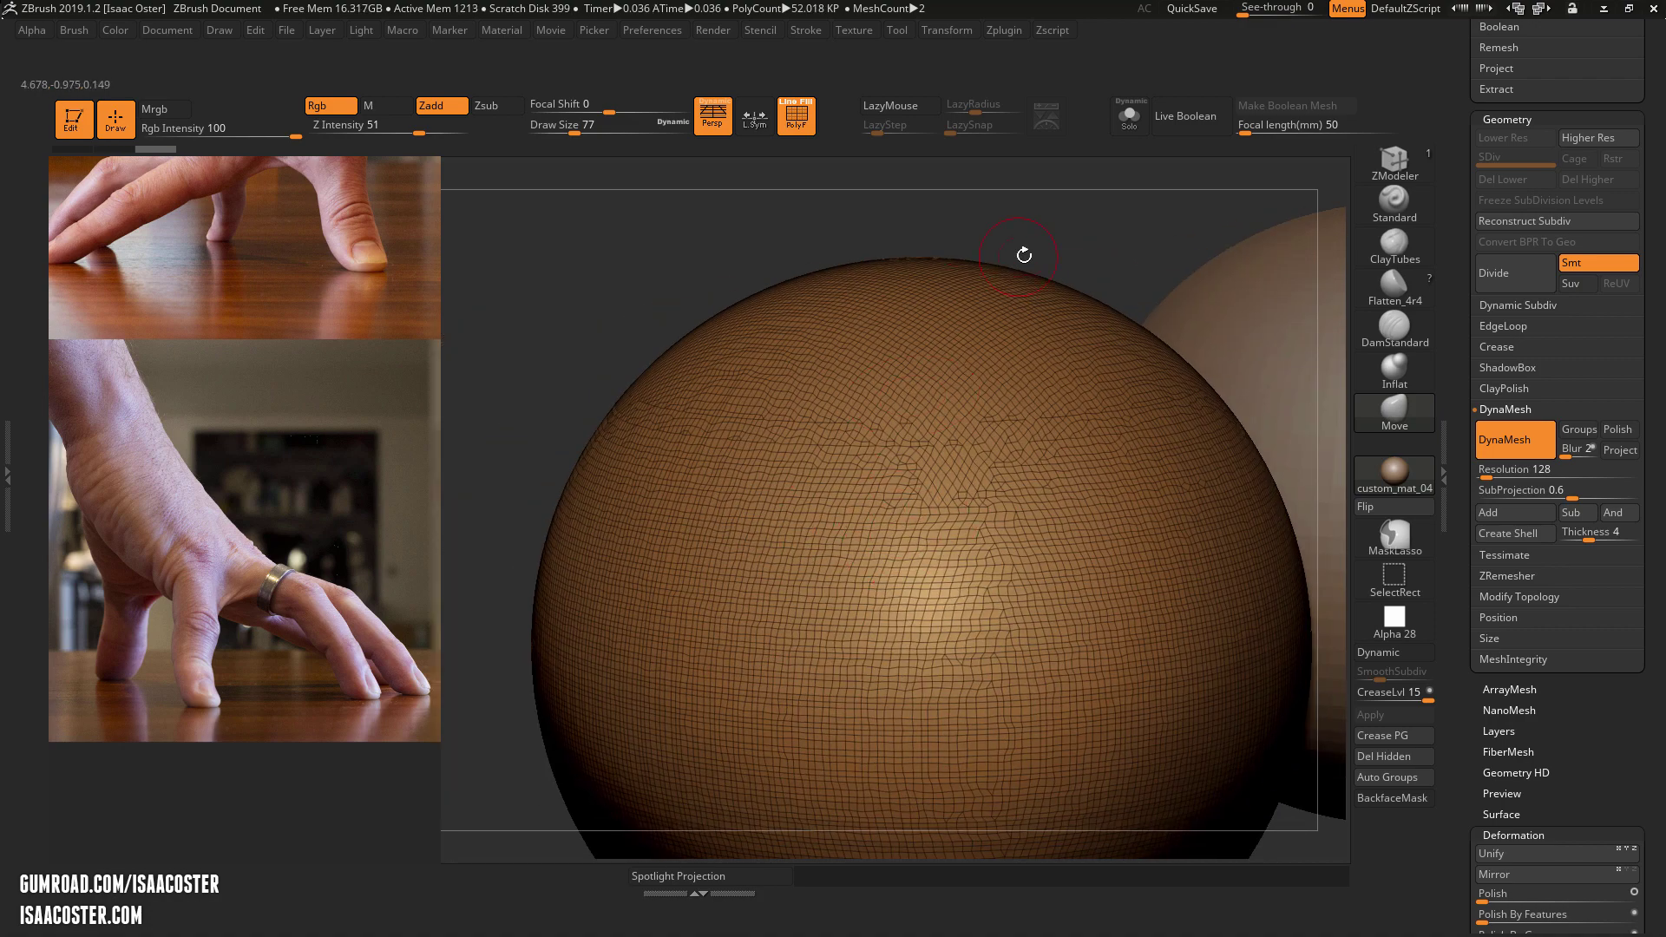
mouse_move(1055, 245)
left_mouse_down()
mouse_move(917, 326)
mouse_move(973, 241)
mouse_move(996, 245)
mouse_move(747, 430)
left_mouse_up()
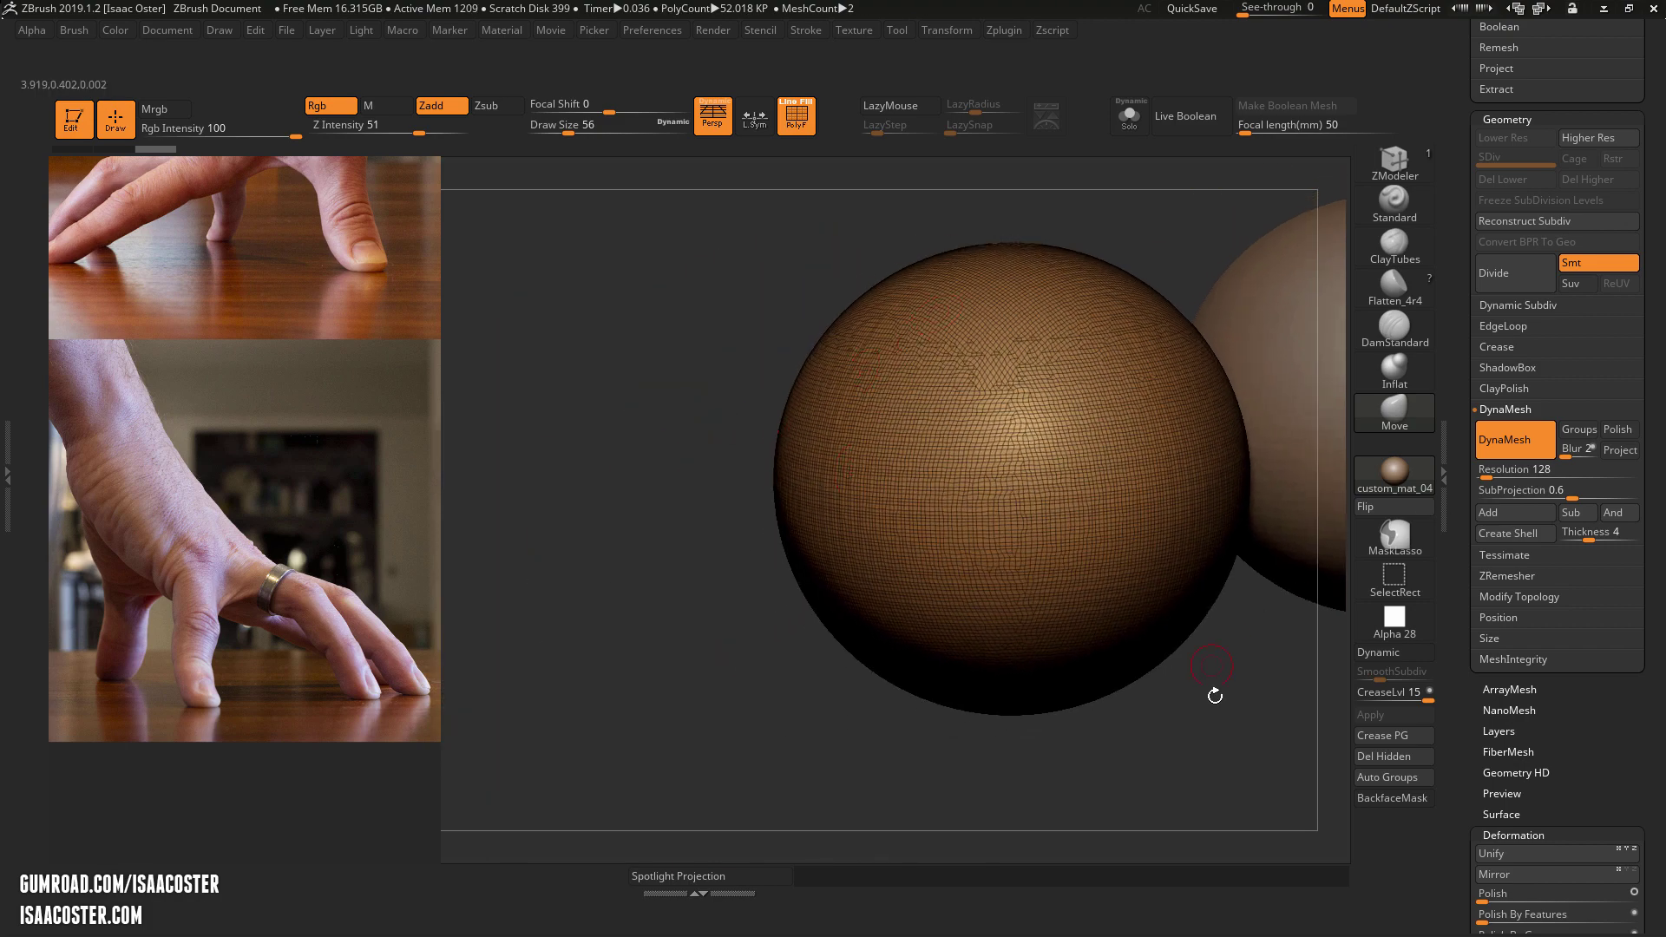
Select the middle sphere and apply DynaMesh to it at Resolution 64
left_click_drag(1215, 695, 1067, 605)
left_click(1067, 605, "alt")
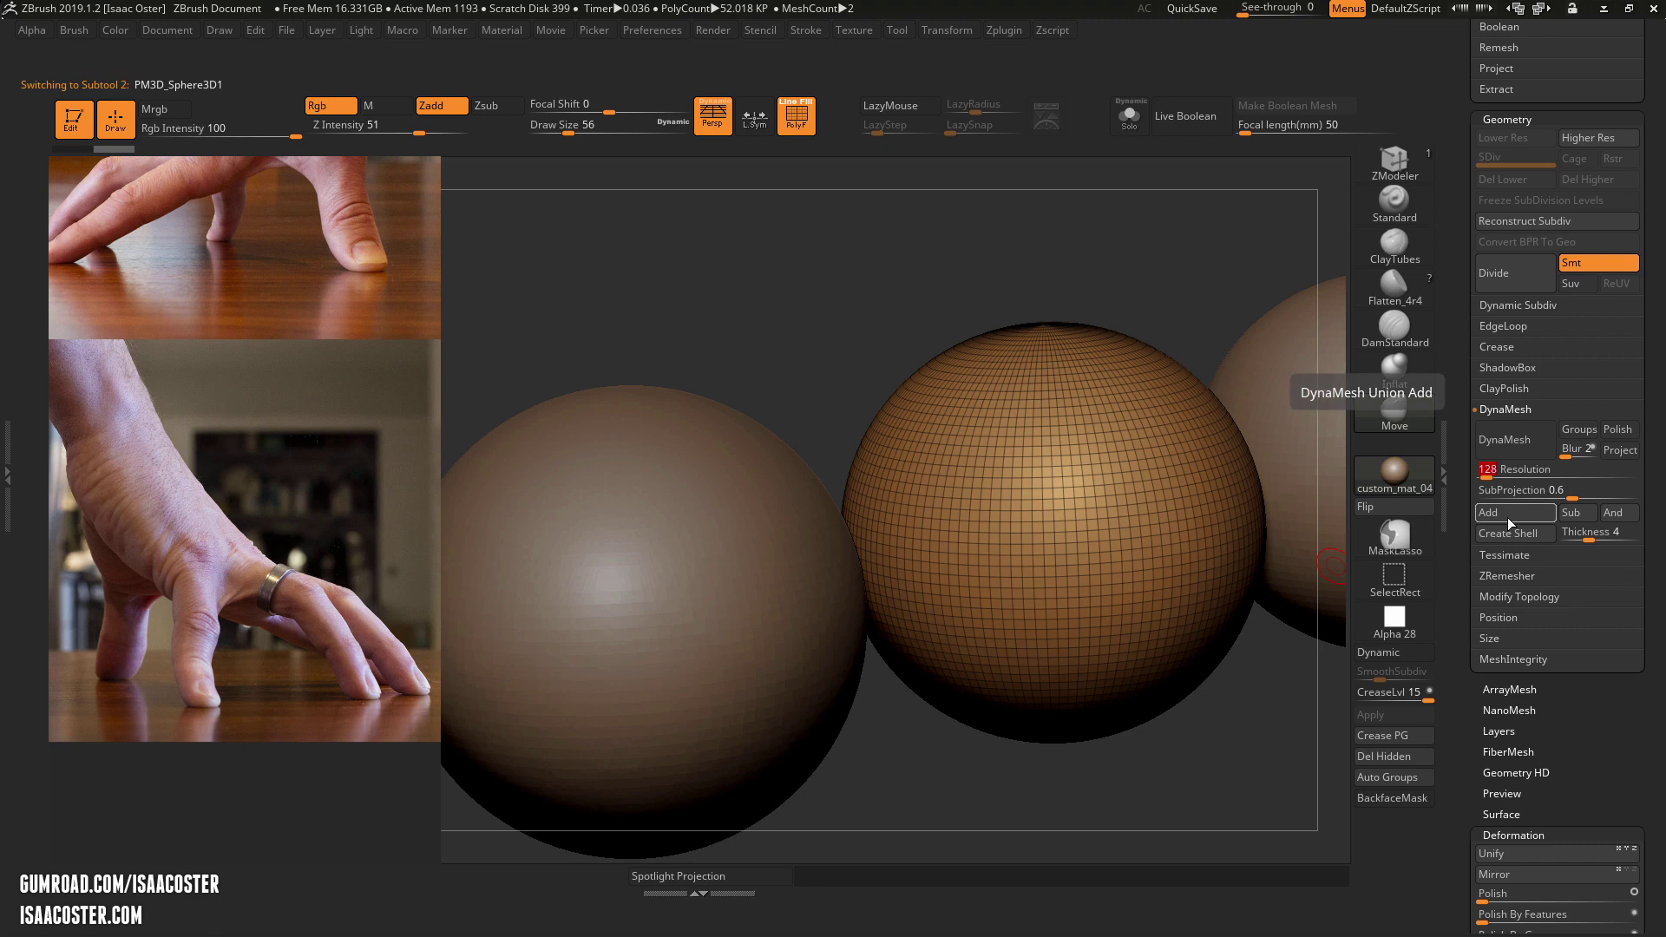
left_click(1512, 444)
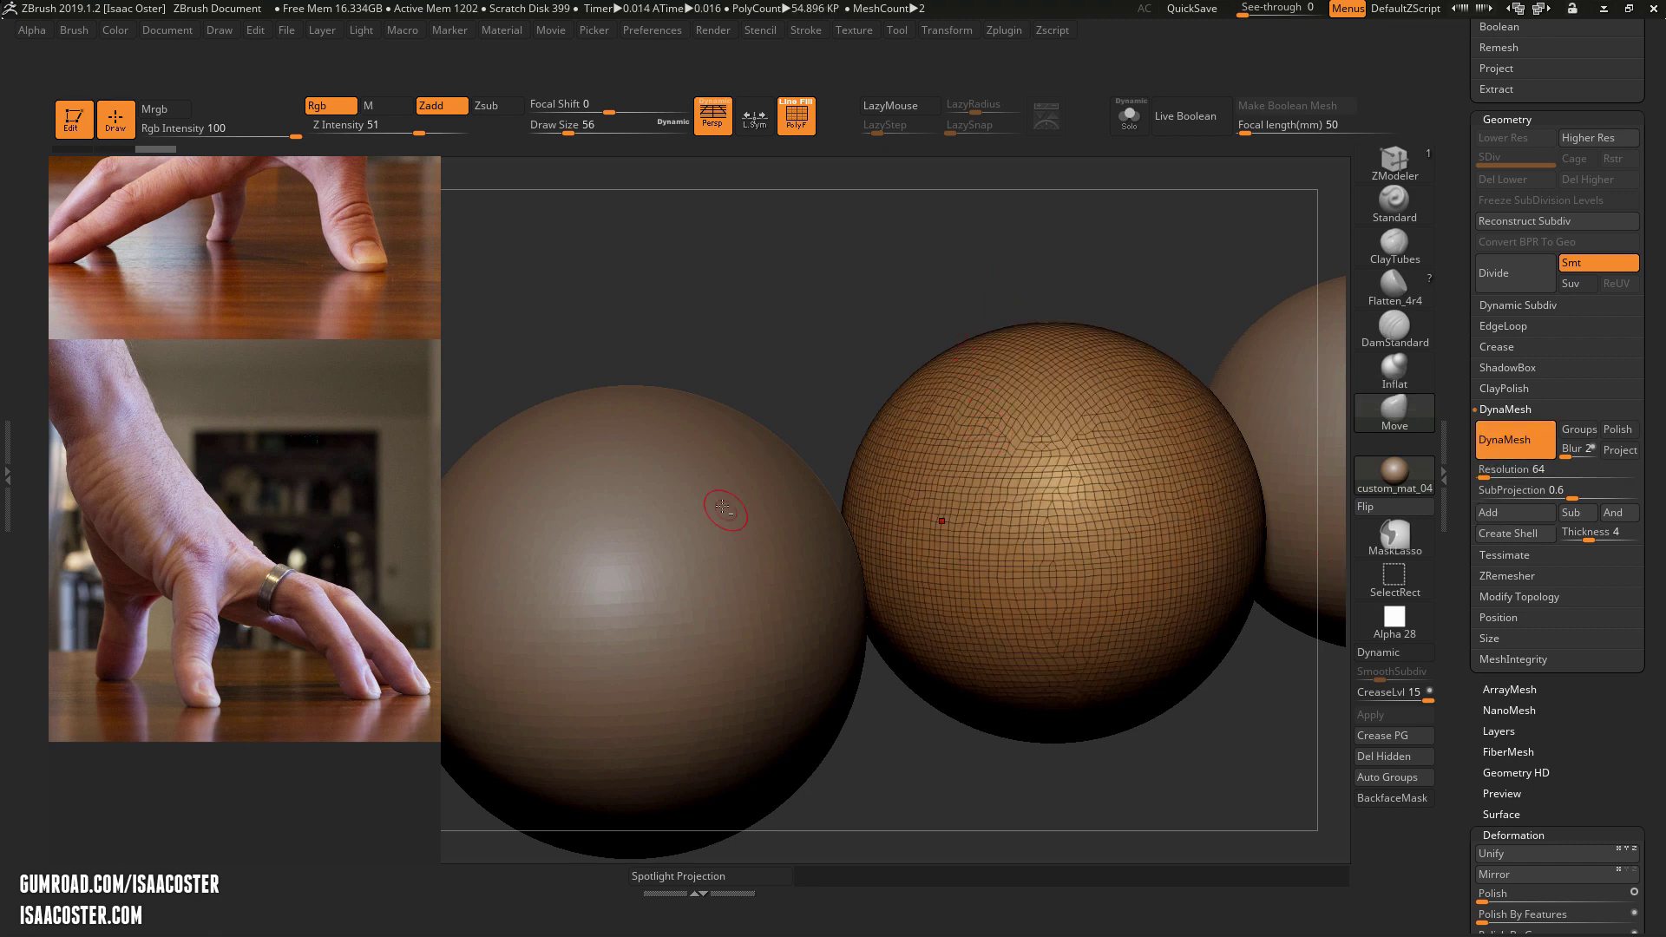
Compare the three spheres' wireframes, DynaMesh resolutions and polygon counts by selecting each subtool in turn
left_click(777, 443, "alt")
left_click(862, 459, "alt")
left_click(822, 555, "alt")
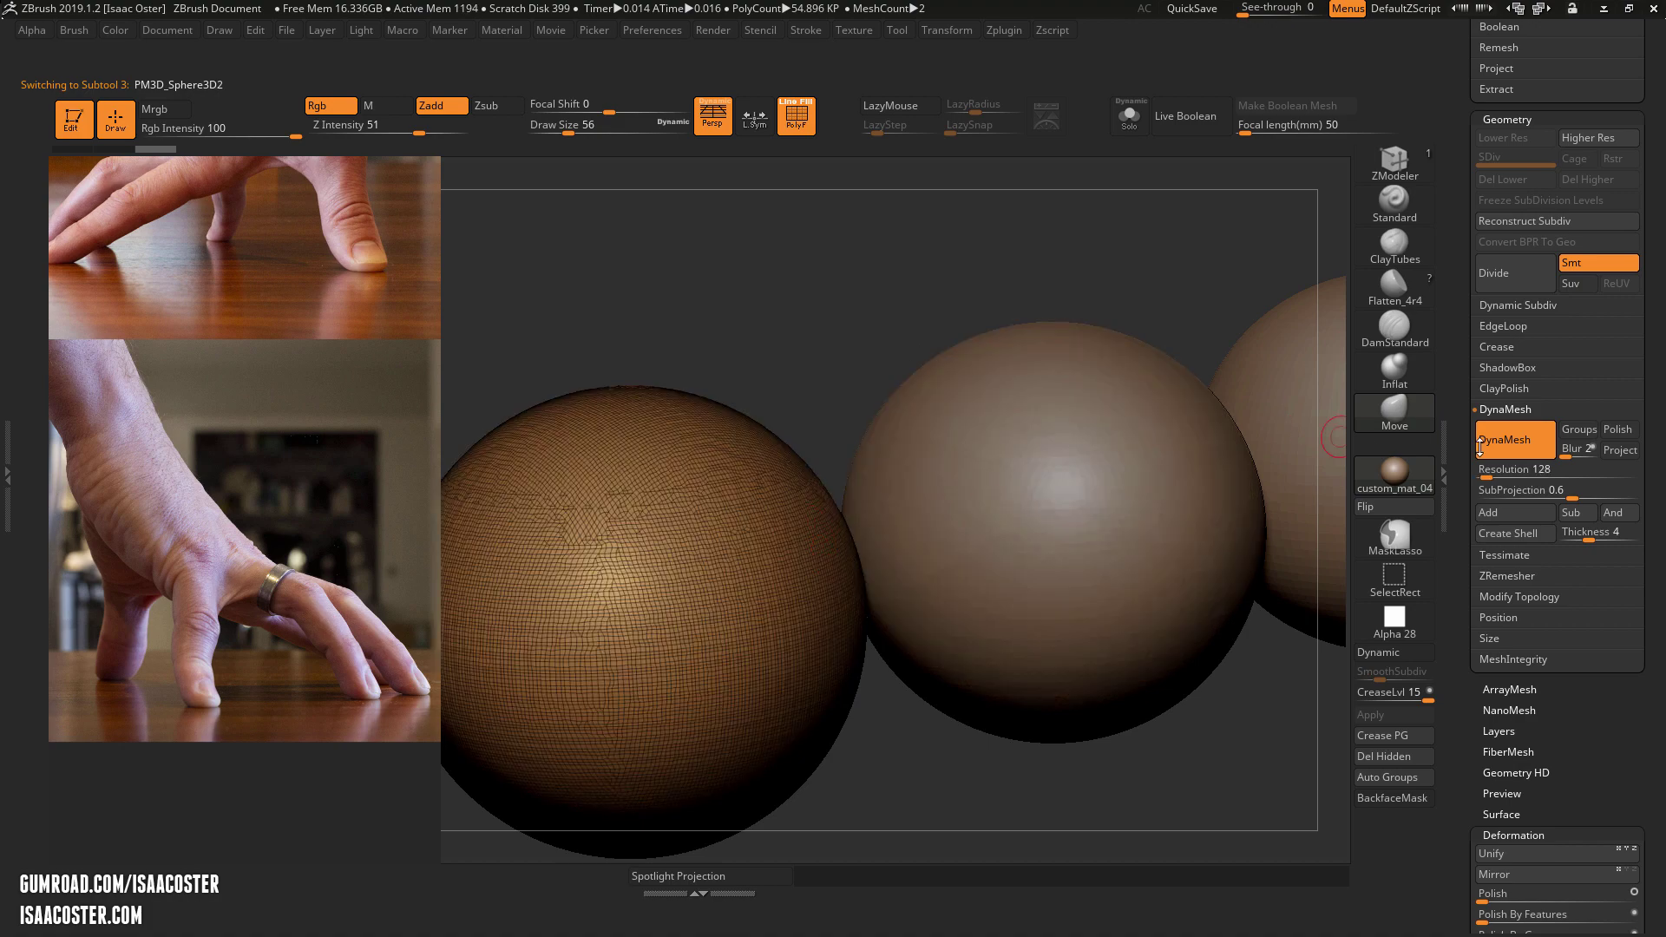
left_click(1154, 434, "alt")
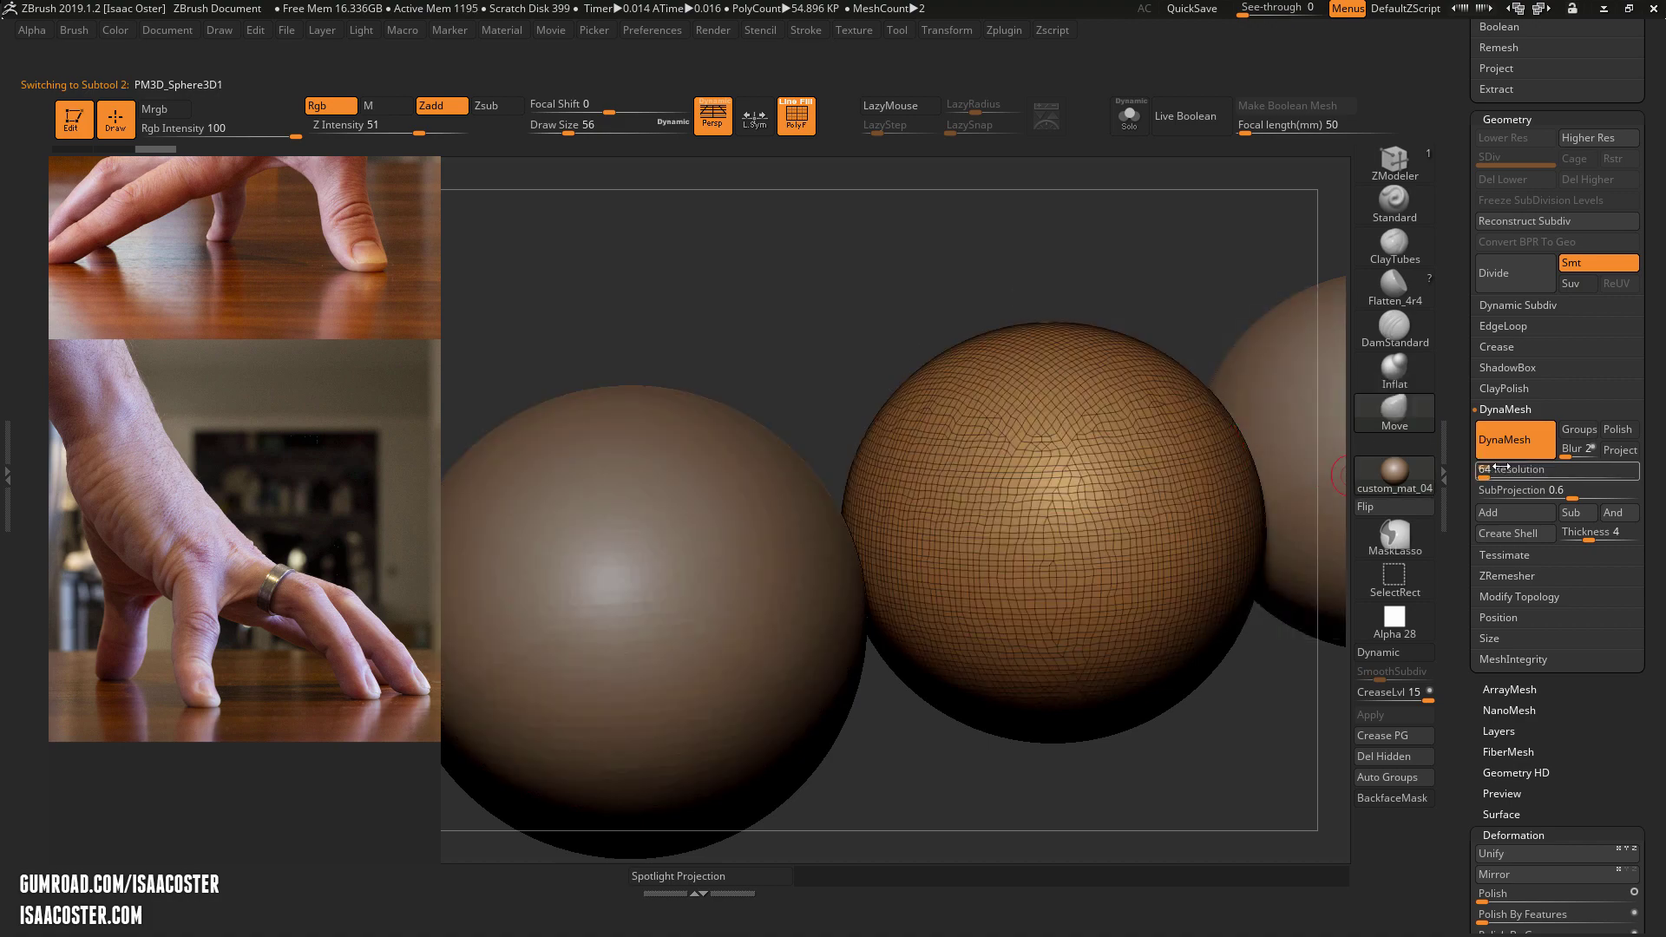
left_click_drag(1034, 287, 750, 383, "alt")
left_click(1136, 464, "alt")
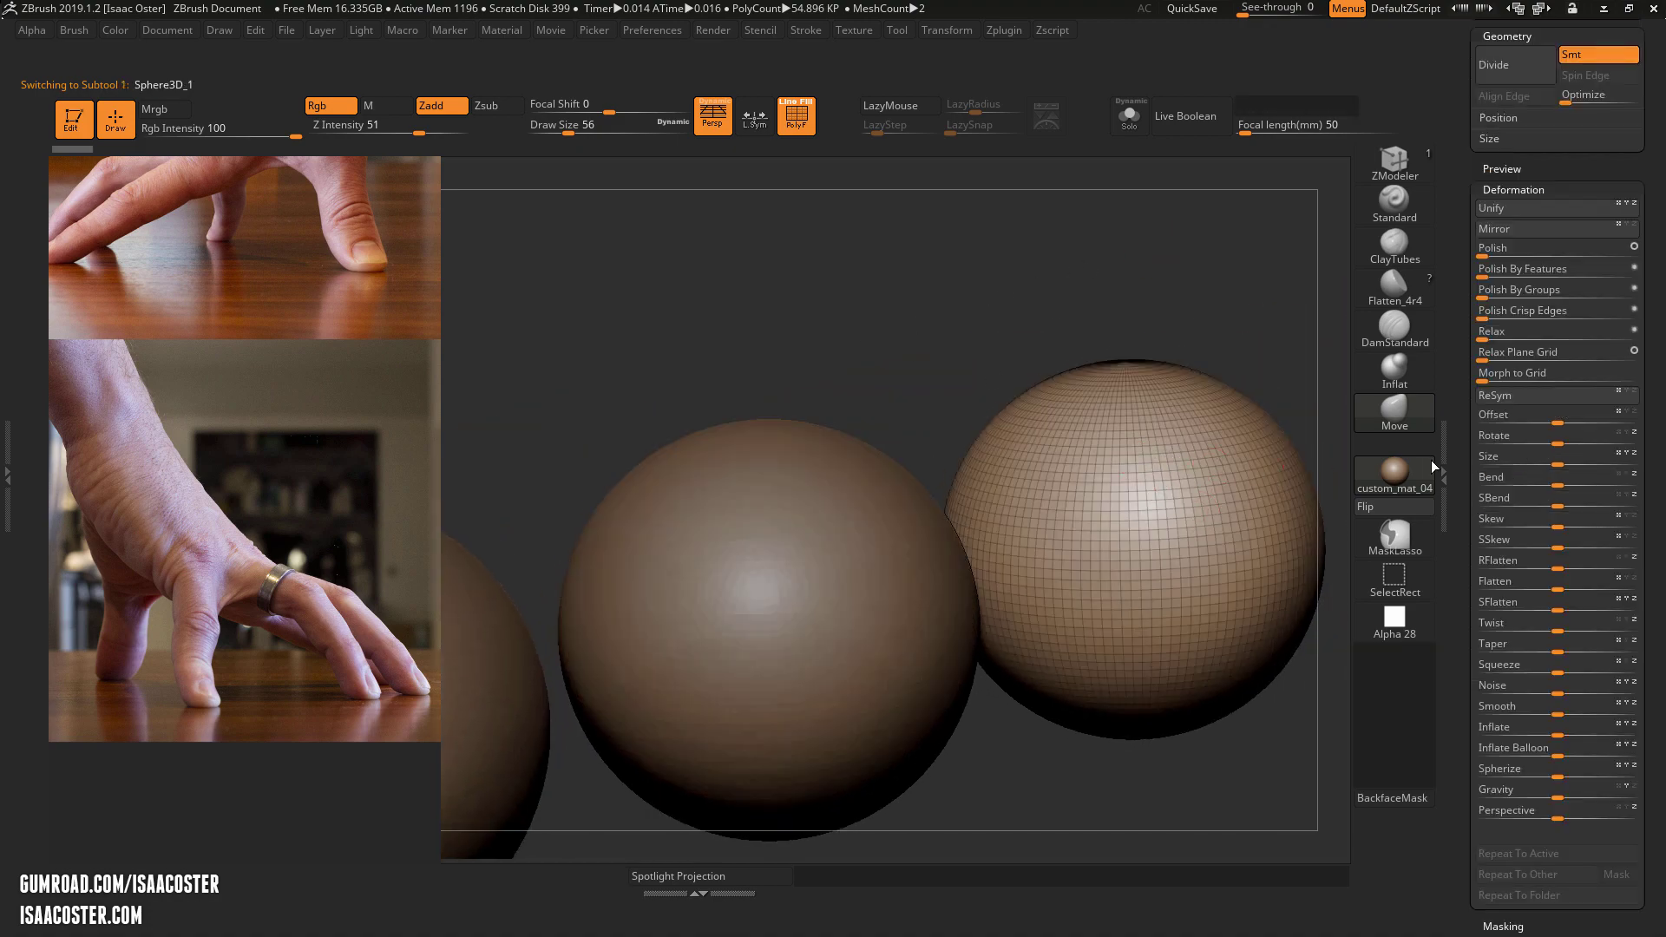
left_click_drag(1470, 328, 1476, 590)
left_click_drag(1460, 432, 1469, 575)
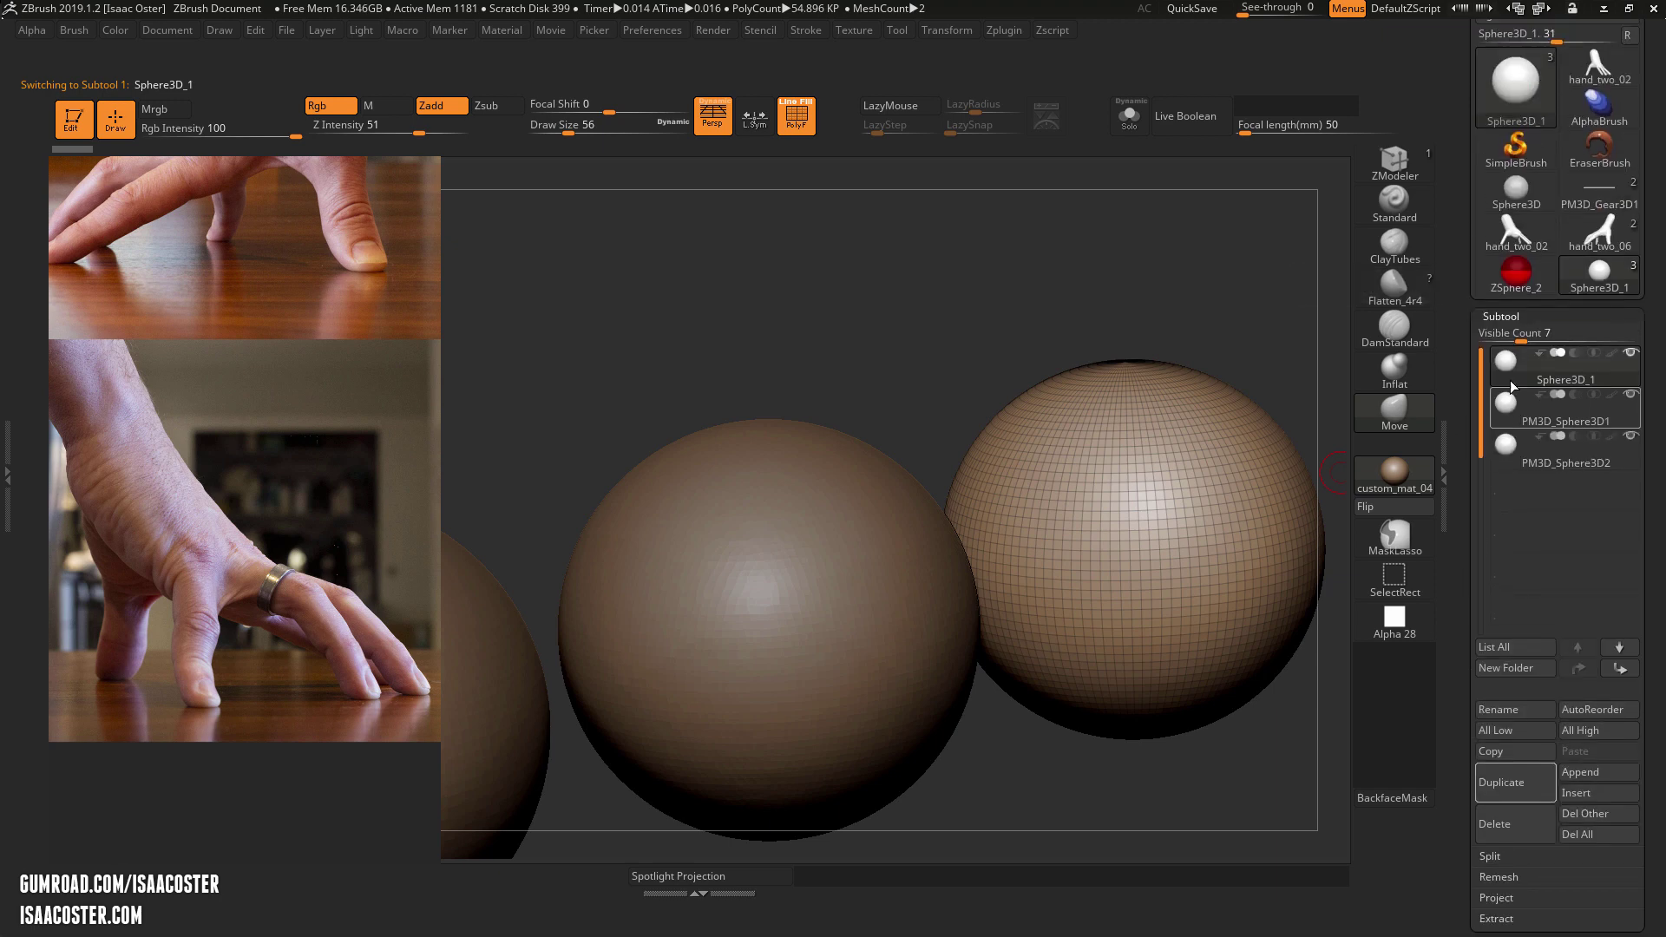
left_click(1525, 376)
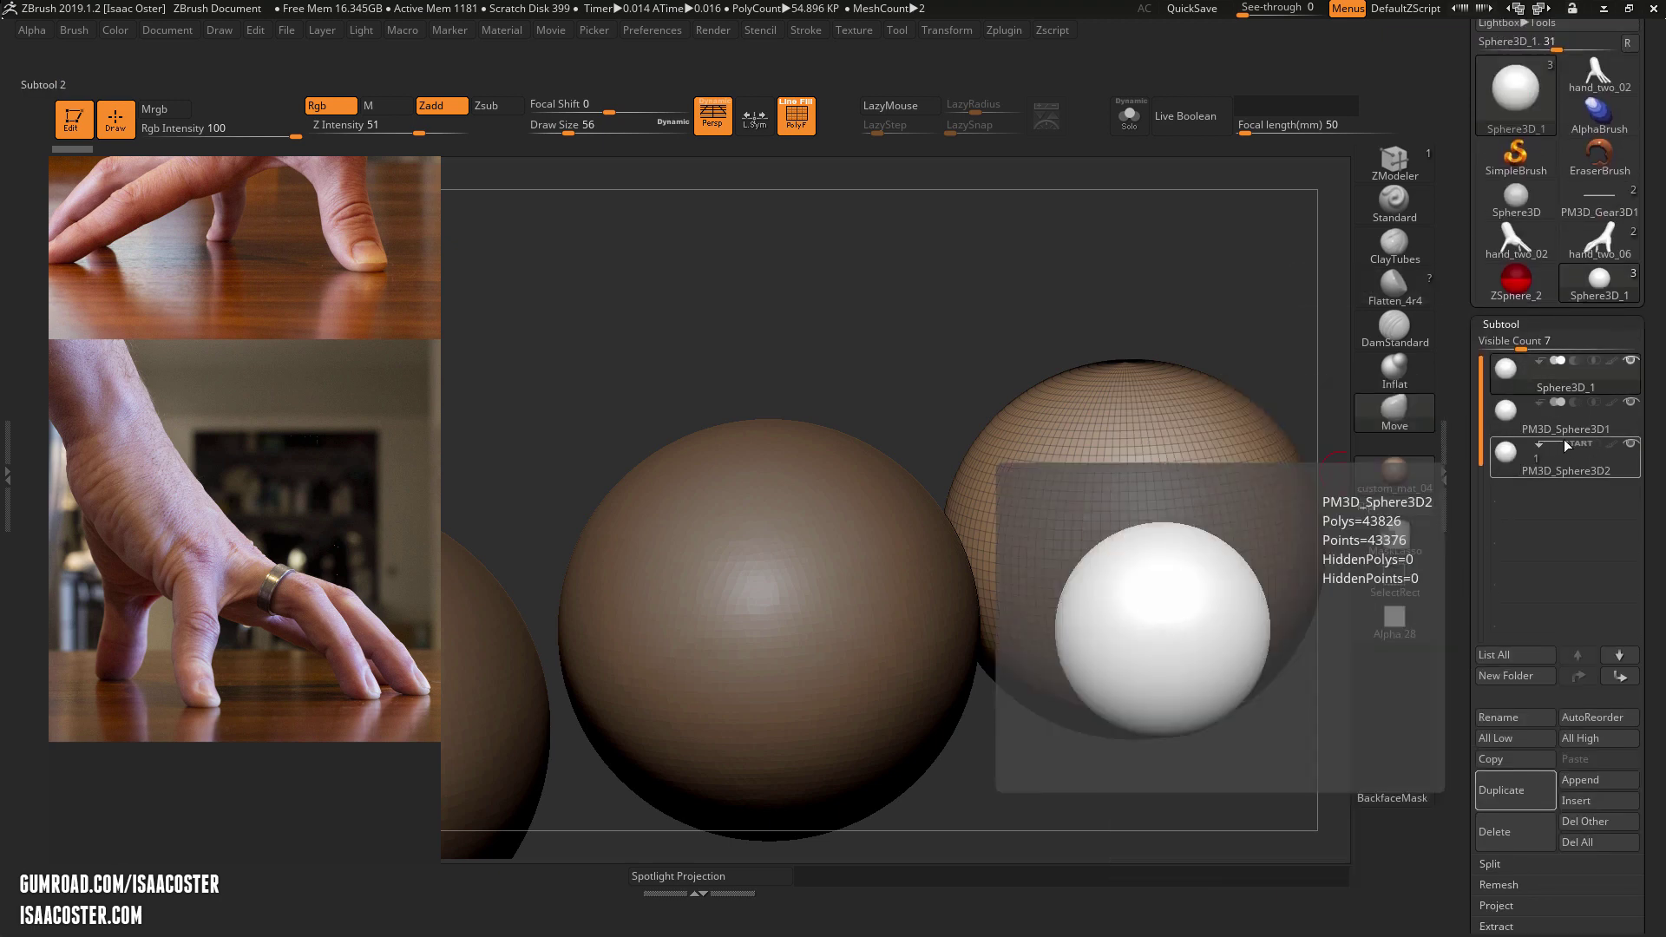
Select PM3D_Sphere3D2, duplicate it, and move the copy outward to extend the row to four spheres
left_click(1544, 448)
left_click(1537, 373)
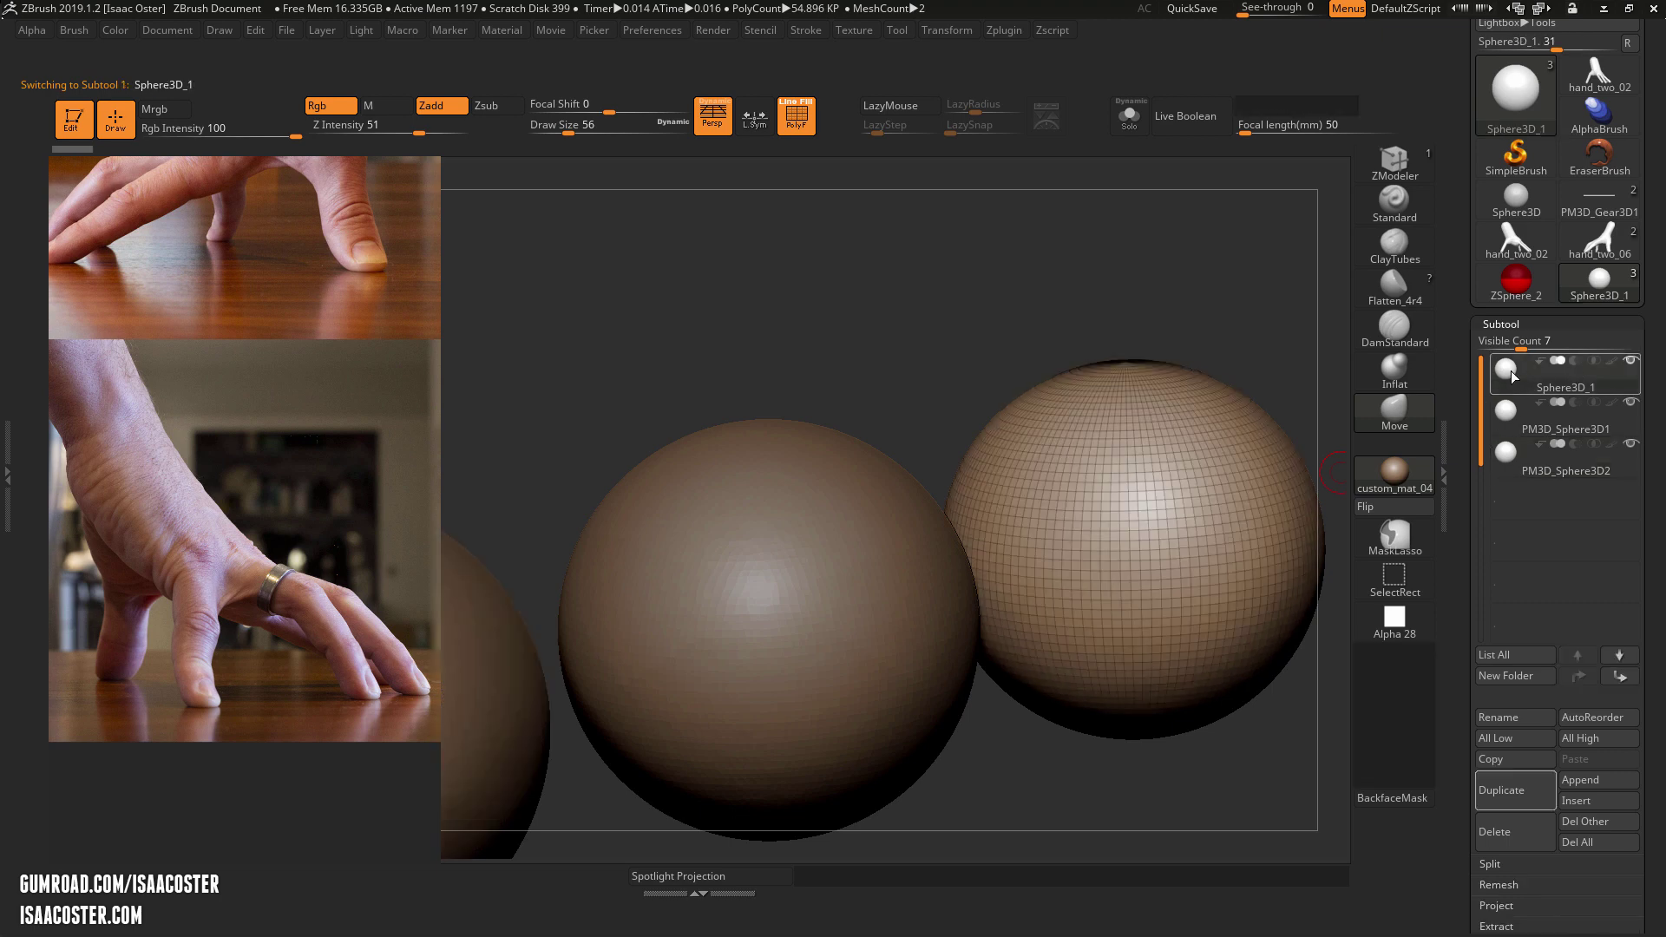
left_click(1507, 449)
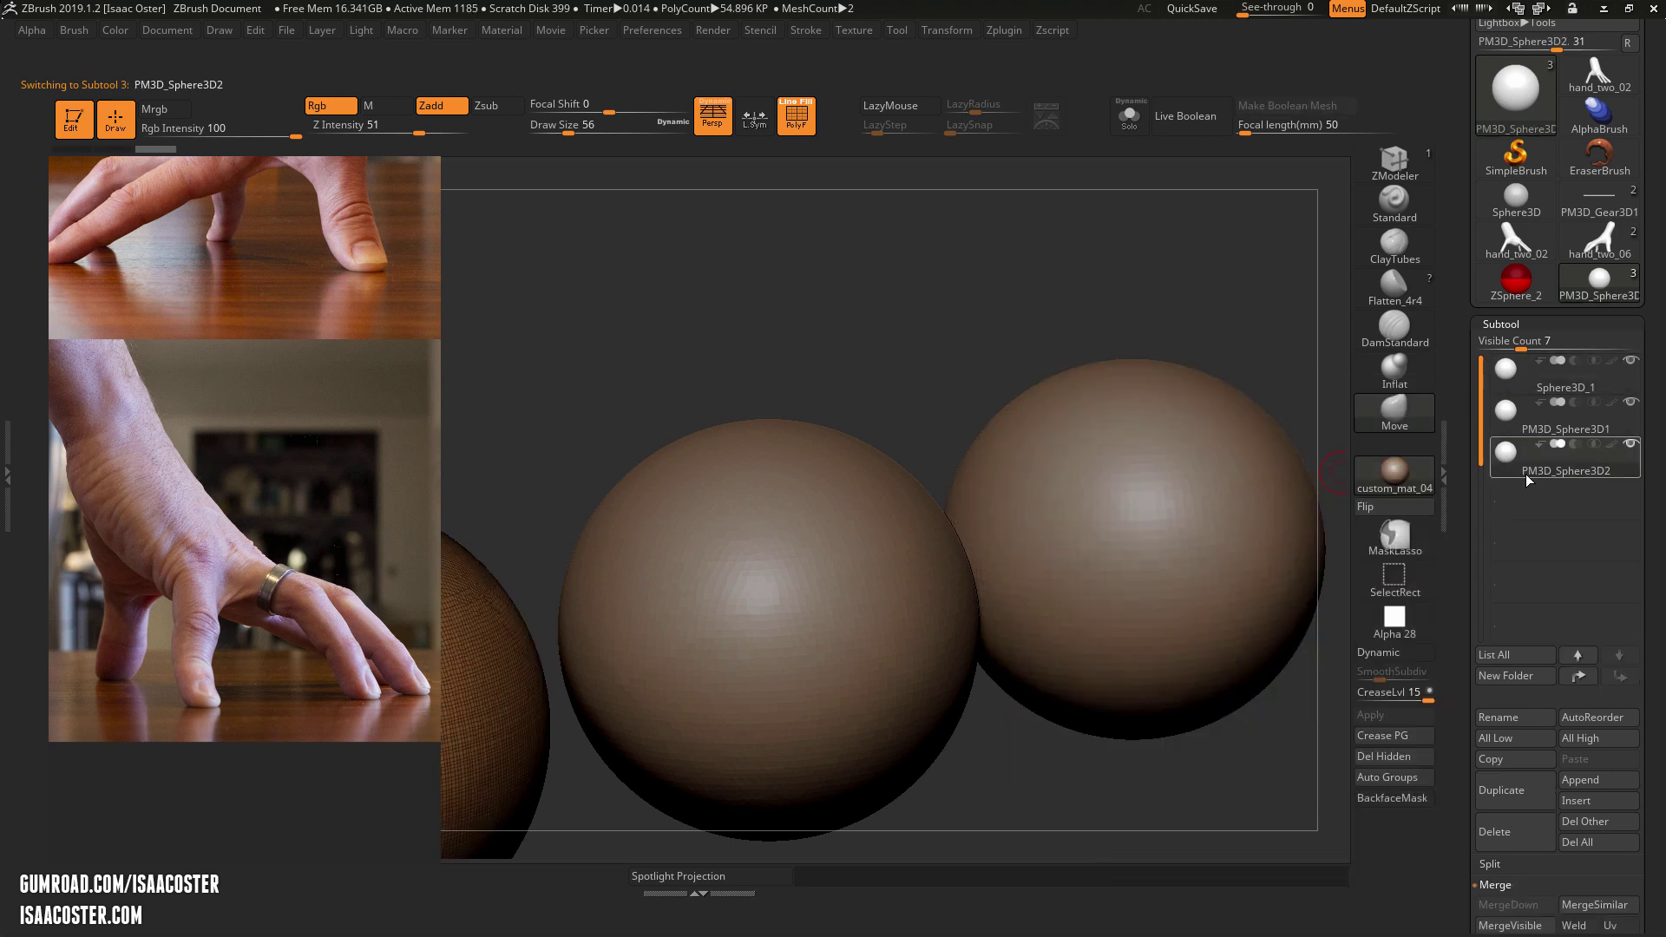
left_click_drag(1463, 480, 1462, 296)
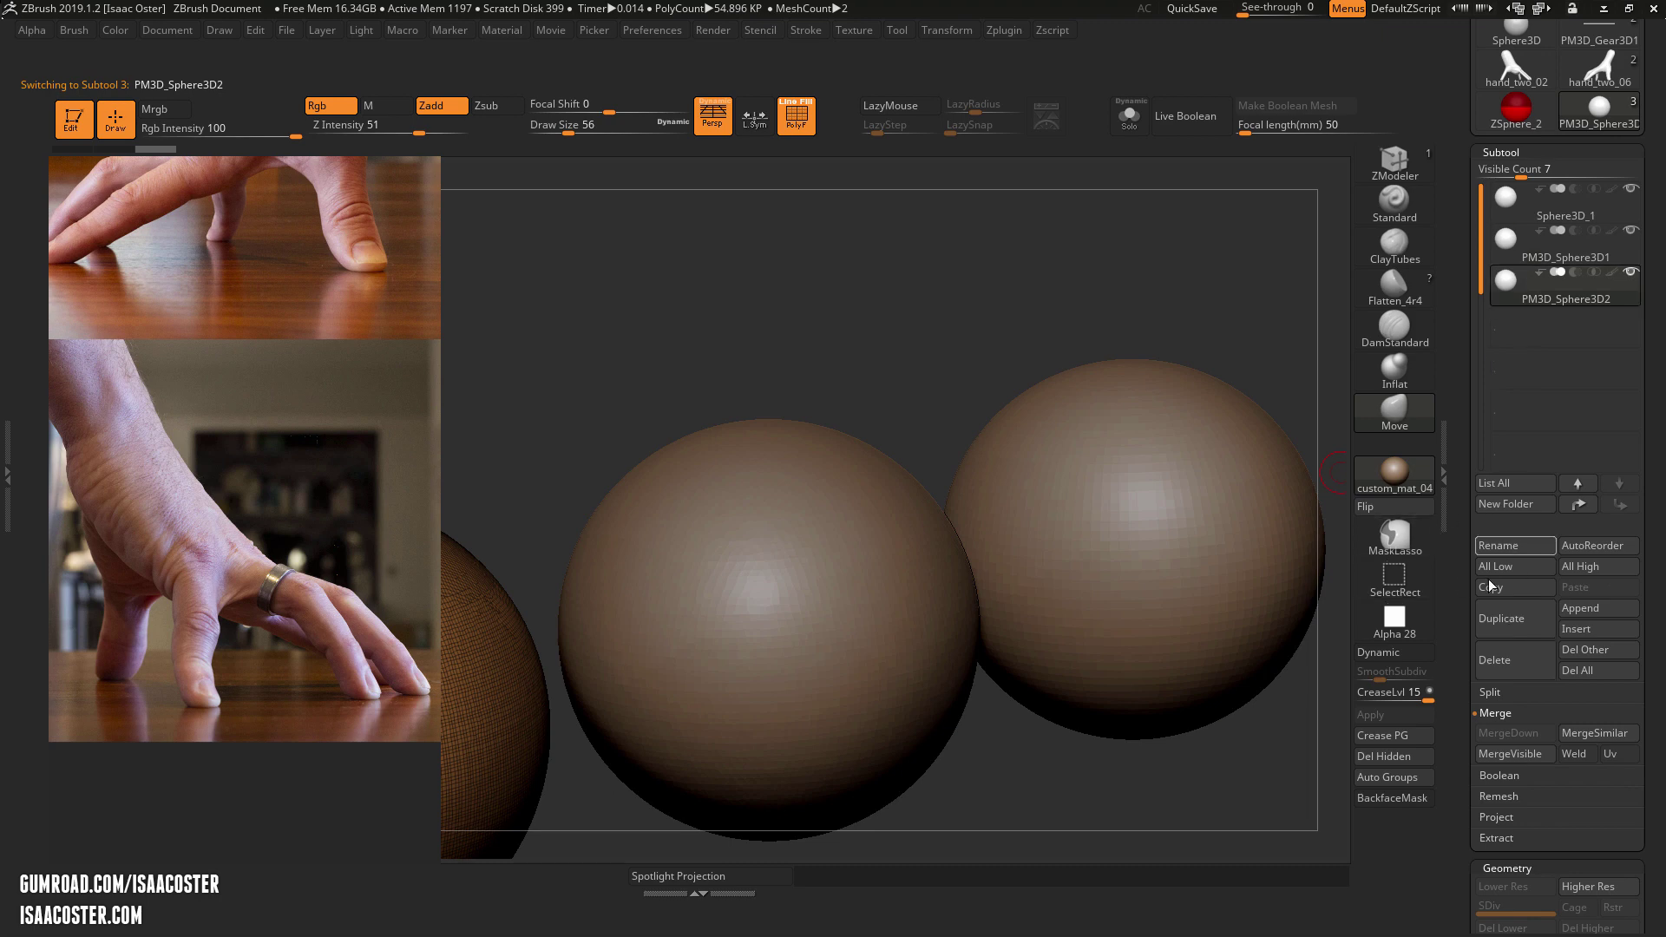
left_click(1511, 620)
left_click_drag(1051, 338, 1349, 278, "alt")
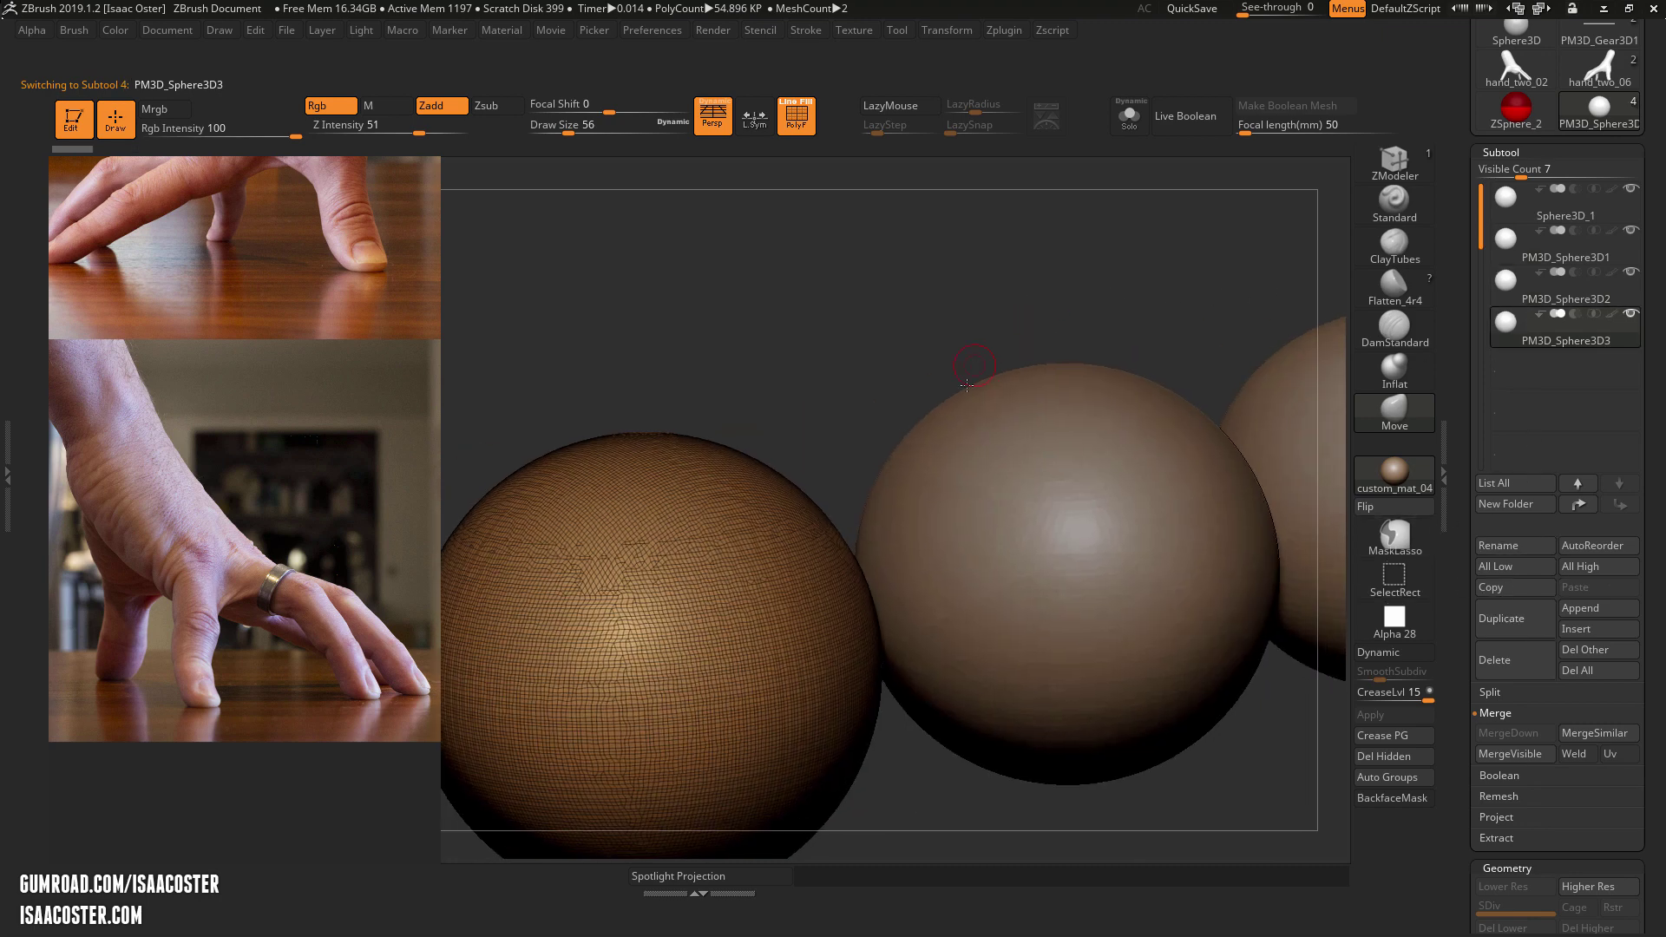
key("w")
left_click_drag(971, 338, 1005, 529, "alt")
left_click_drag(781, 455, 582, 454, "shift")
left_click_drag(704, 282, 1016, 292, "alt")
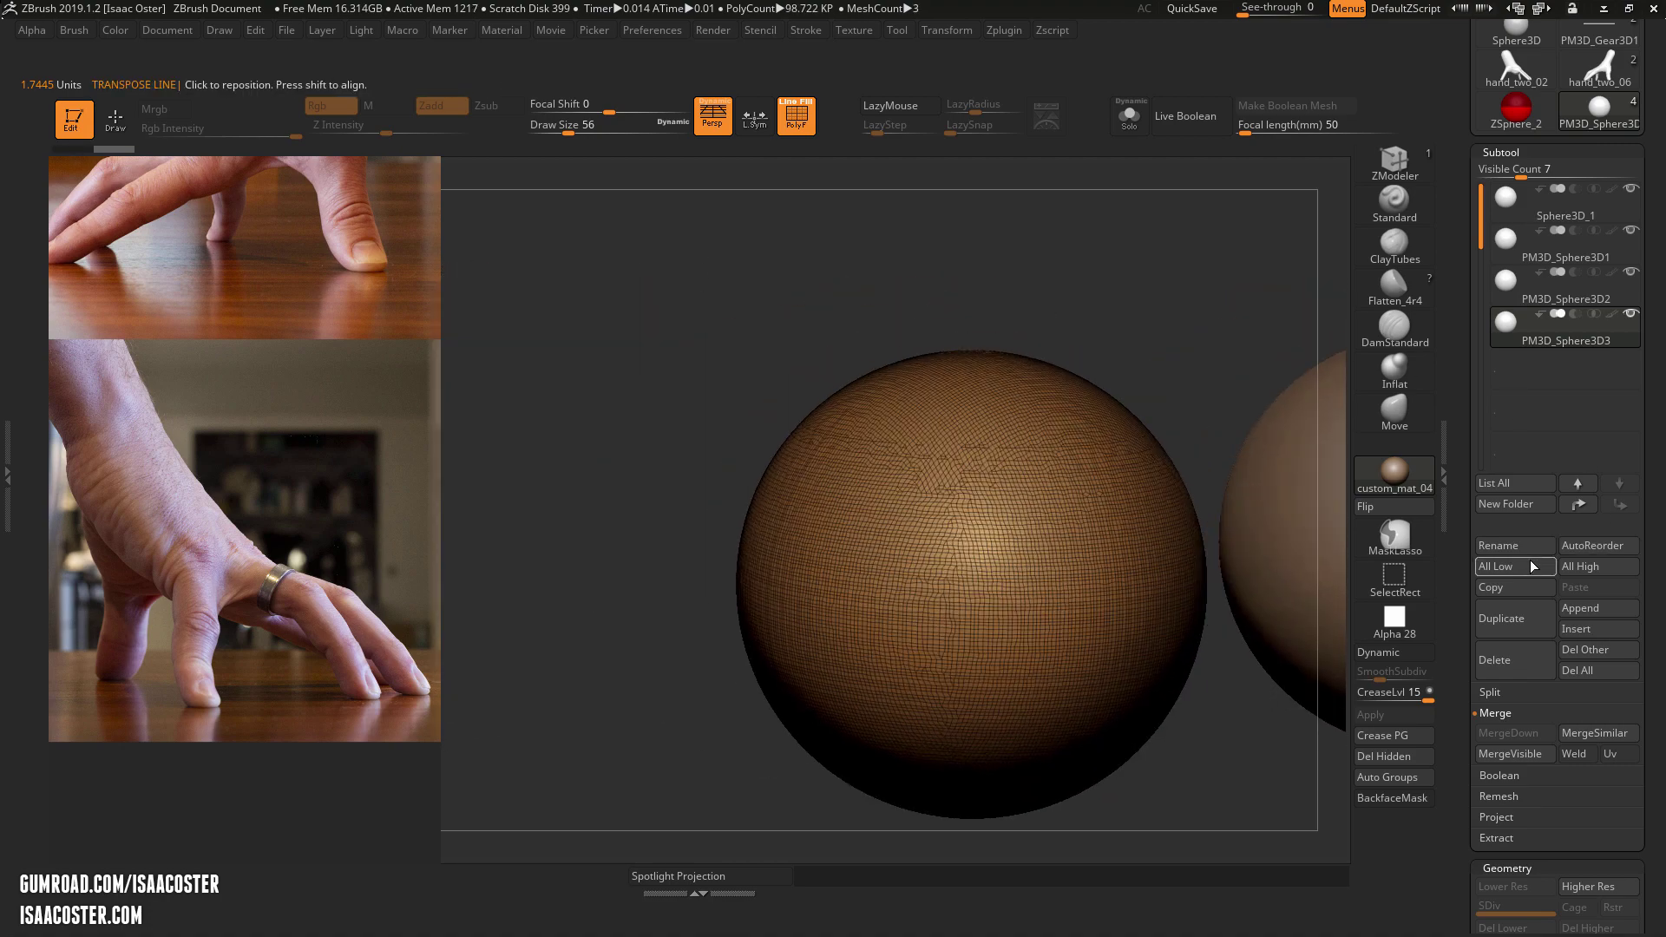
Set the DynaMesh Resolution to 32 and remesh the new end sphere
left_click_drag(1455, 592, 1473, 505)
left_click_drag(1466, 767, 1487, 694)
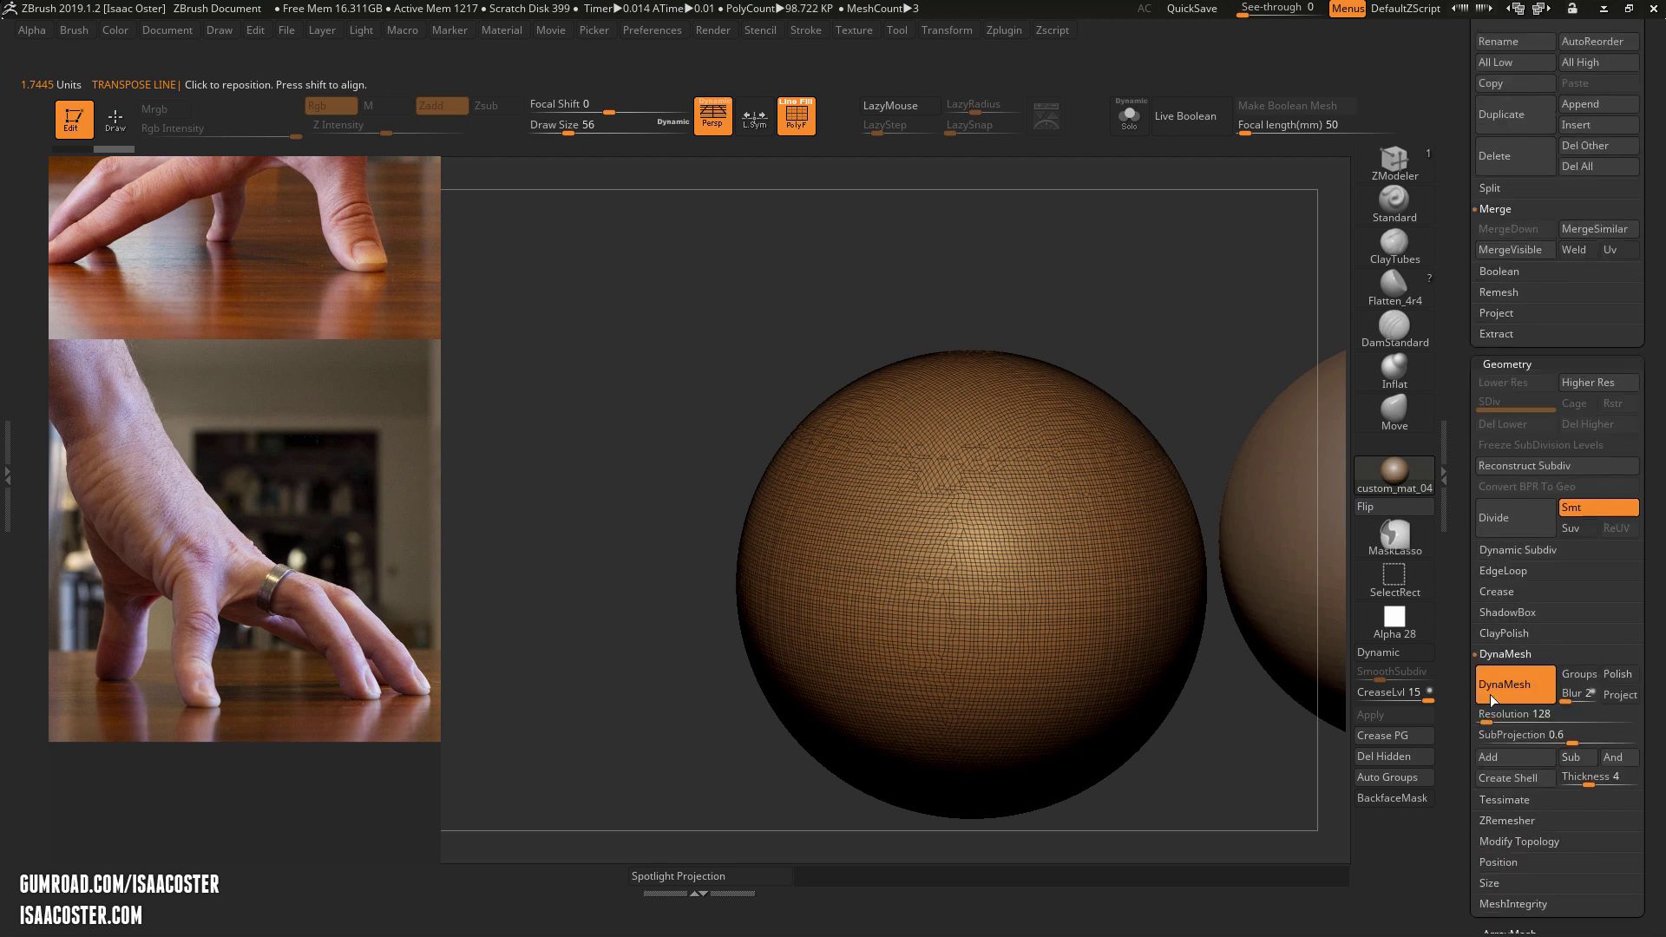
left_click(1514, 713)
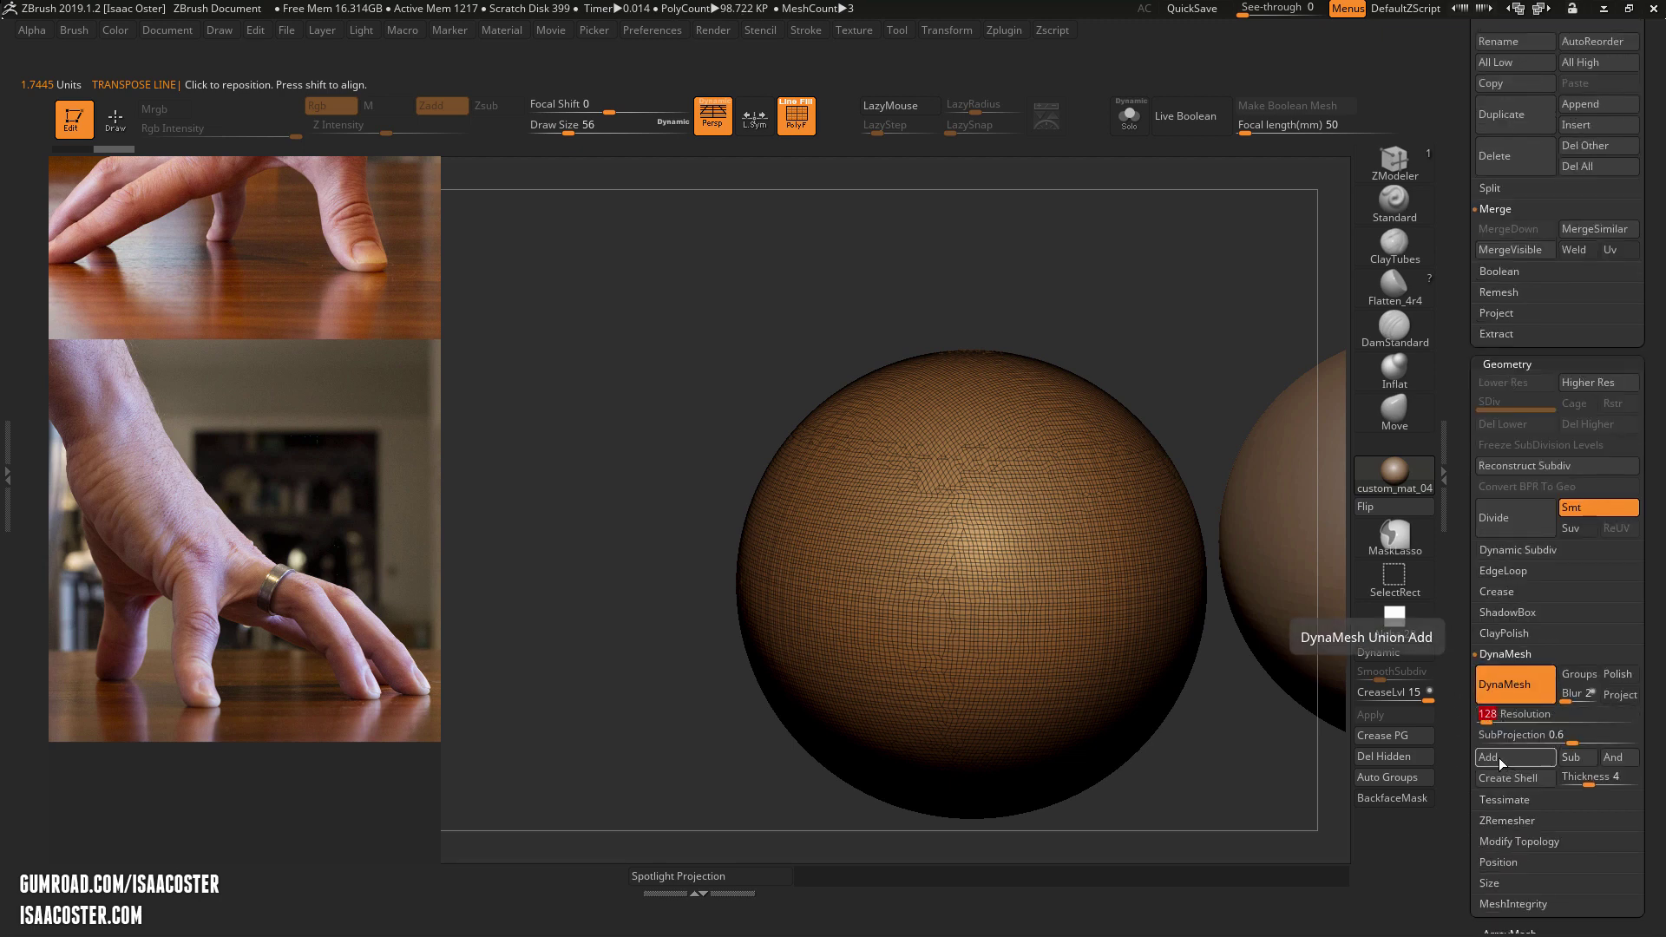
type("32")
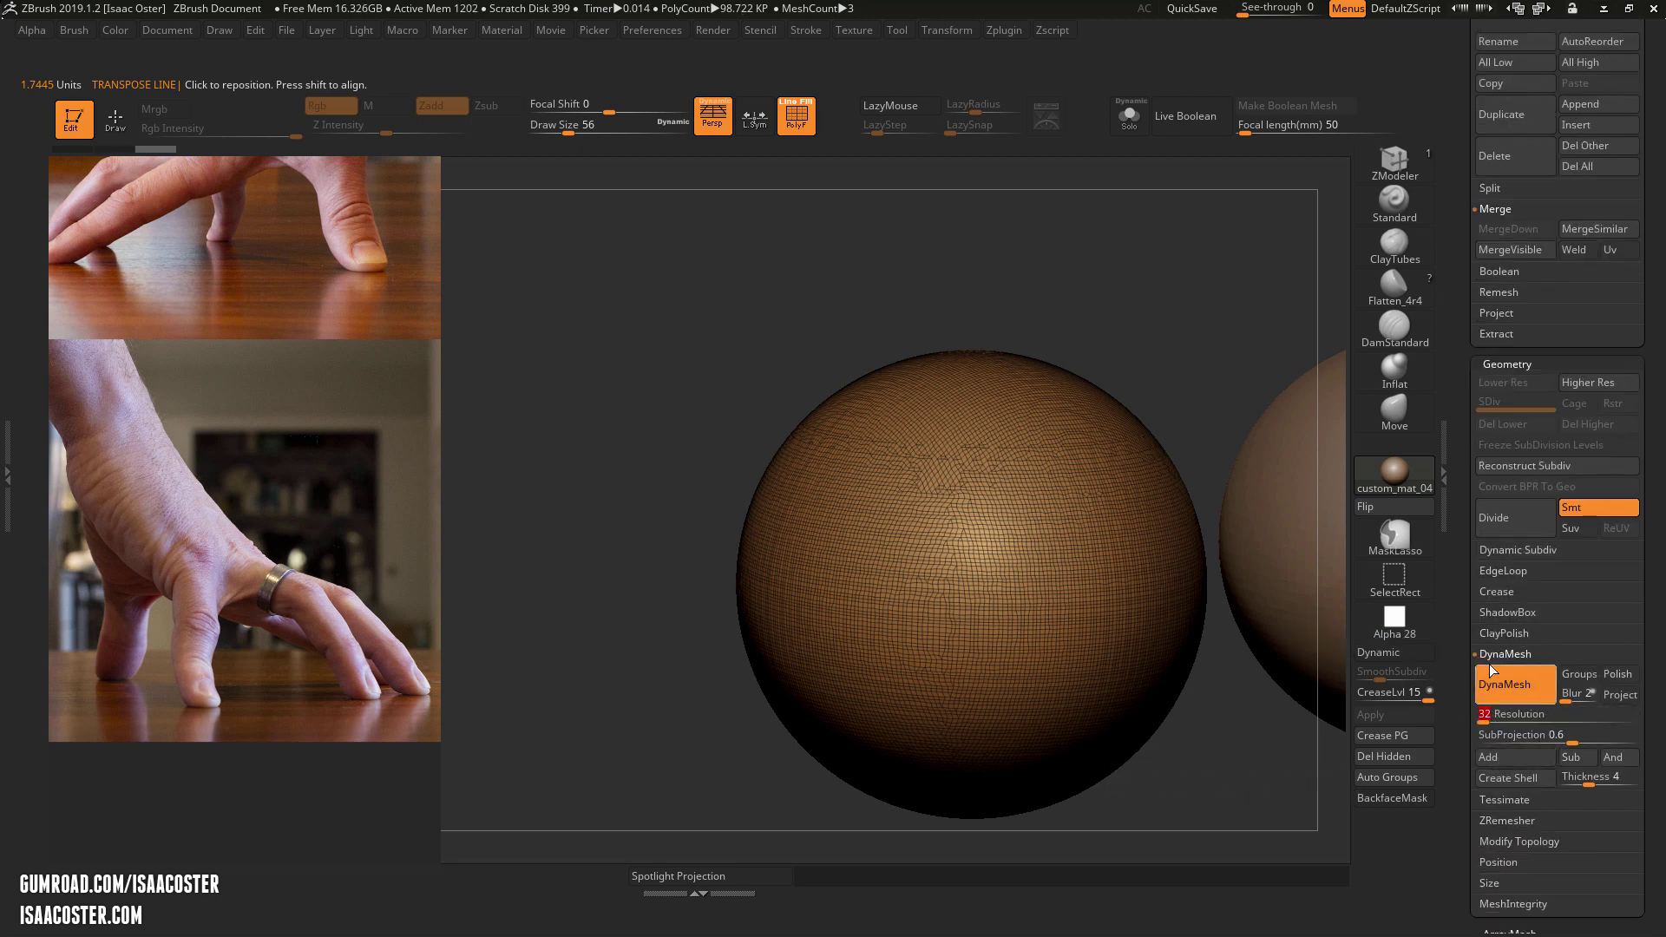
left_click_drag(1047, 334, 902, 386, "ctrl")
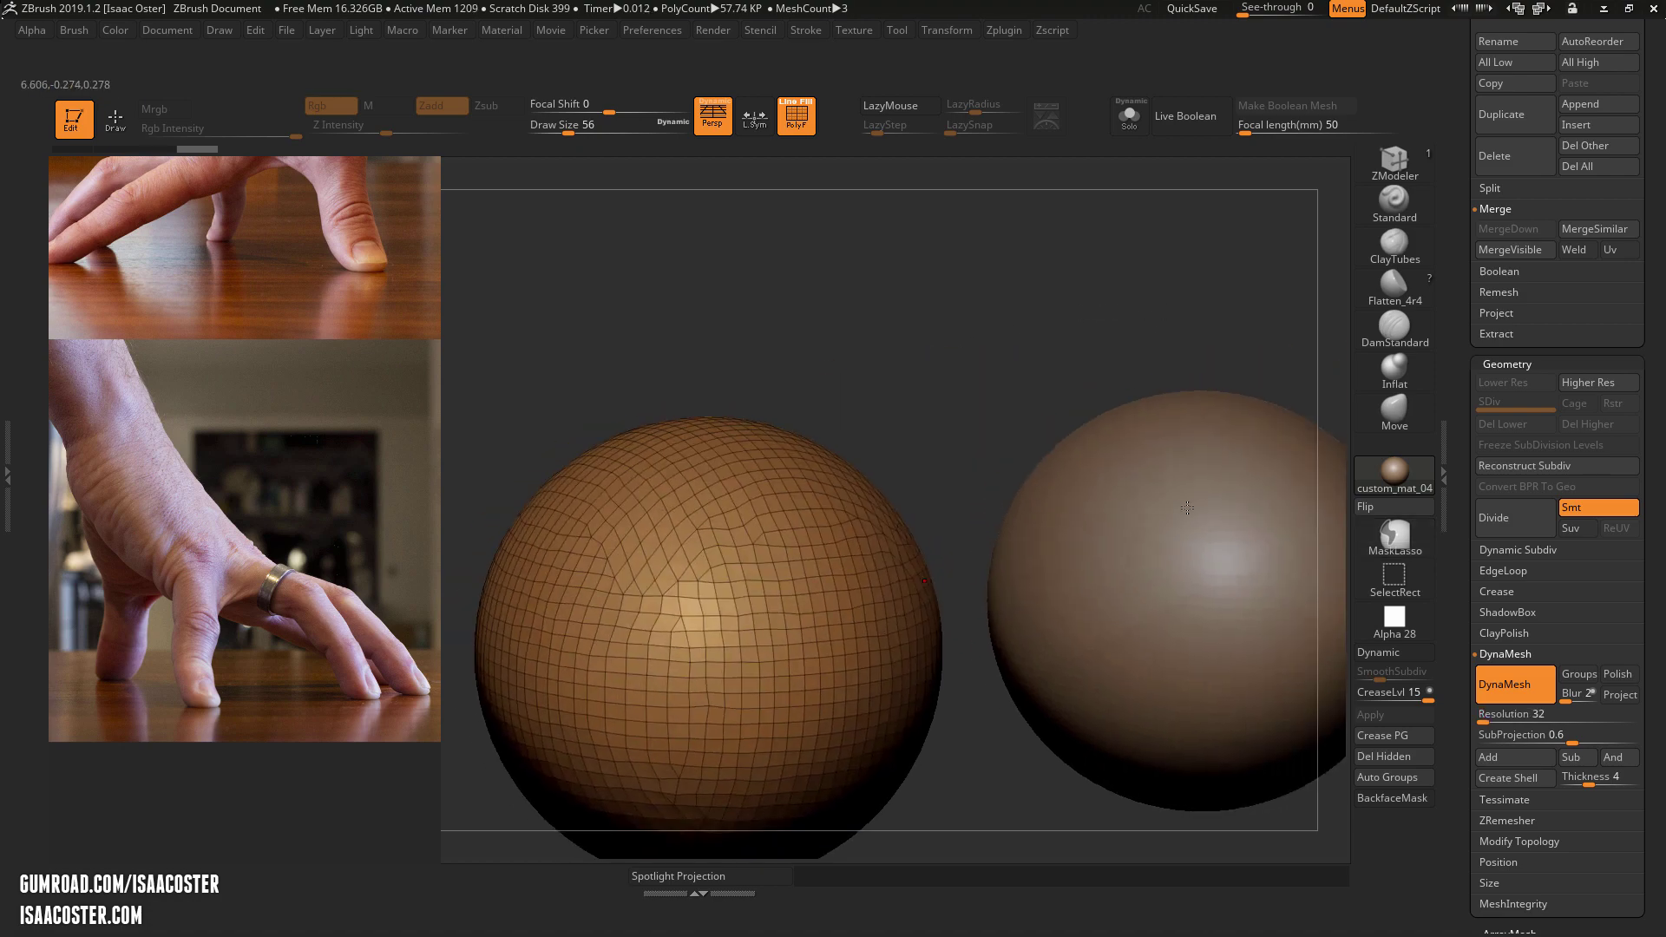
Compare the wireframe density of the low-resolution end sphere with its neighbour by selecting each alternately
left_click(1228, 509, "alt")
left_click(803, 613, "alt")
left_click(1128, 560, "alt")
left_click(859, 598, "alt")
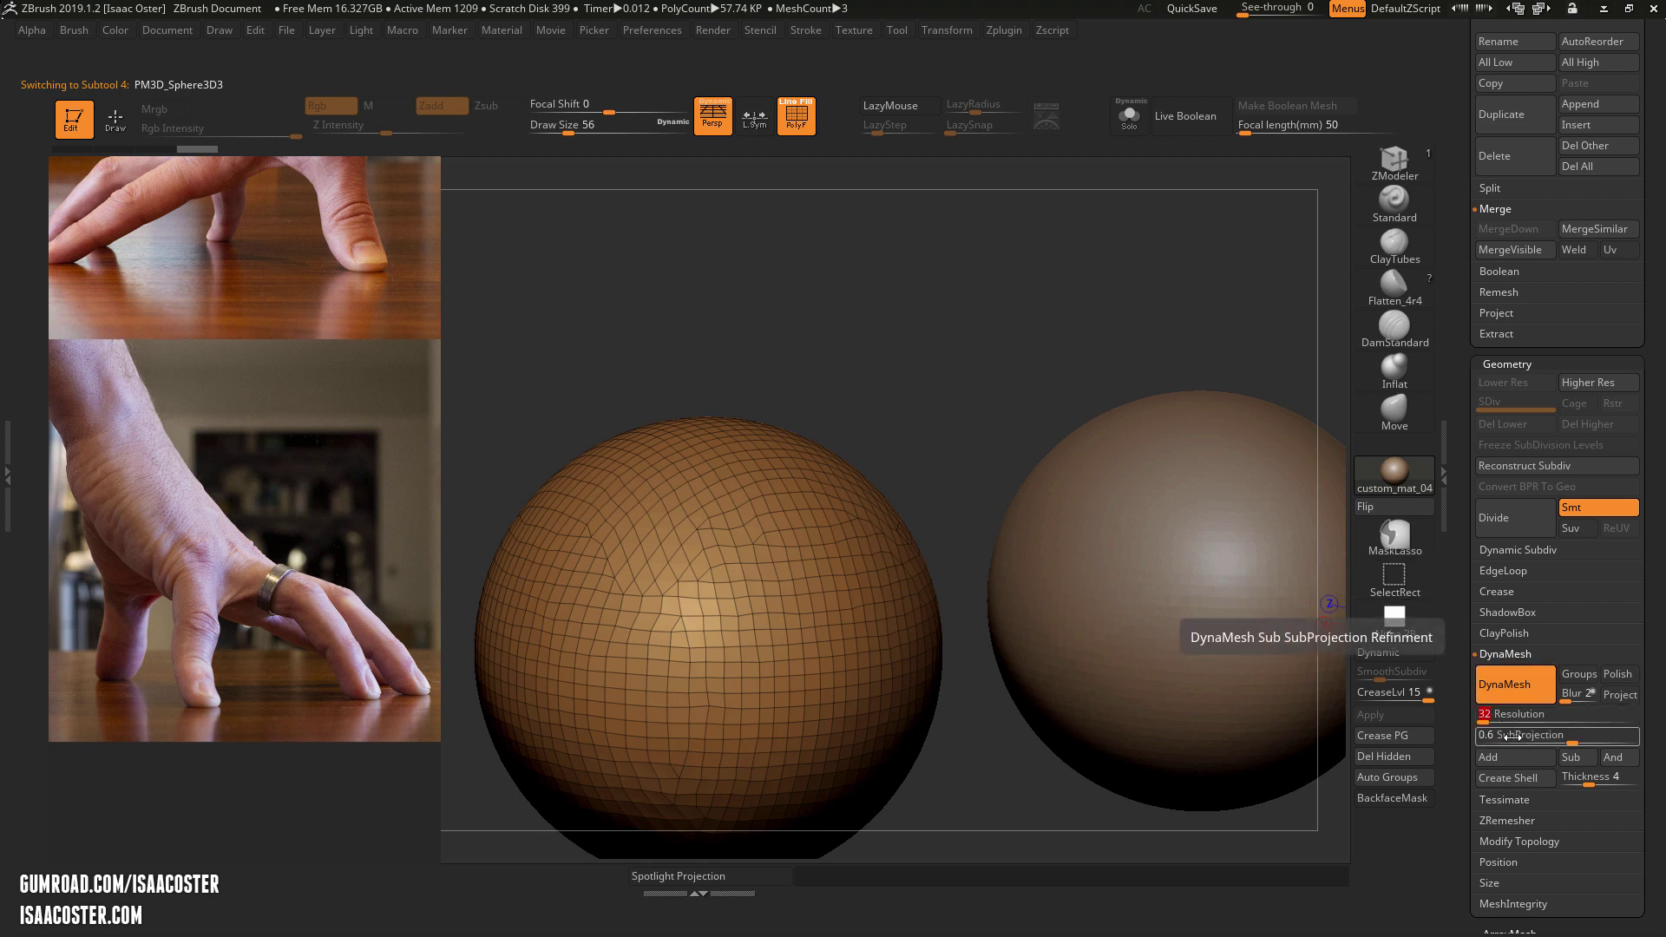
Set the end sphere's DynaMesh Resolution to 256, activate the Move brush at Draw Size 140, and remesh the sphere
type("6")
key("Return")
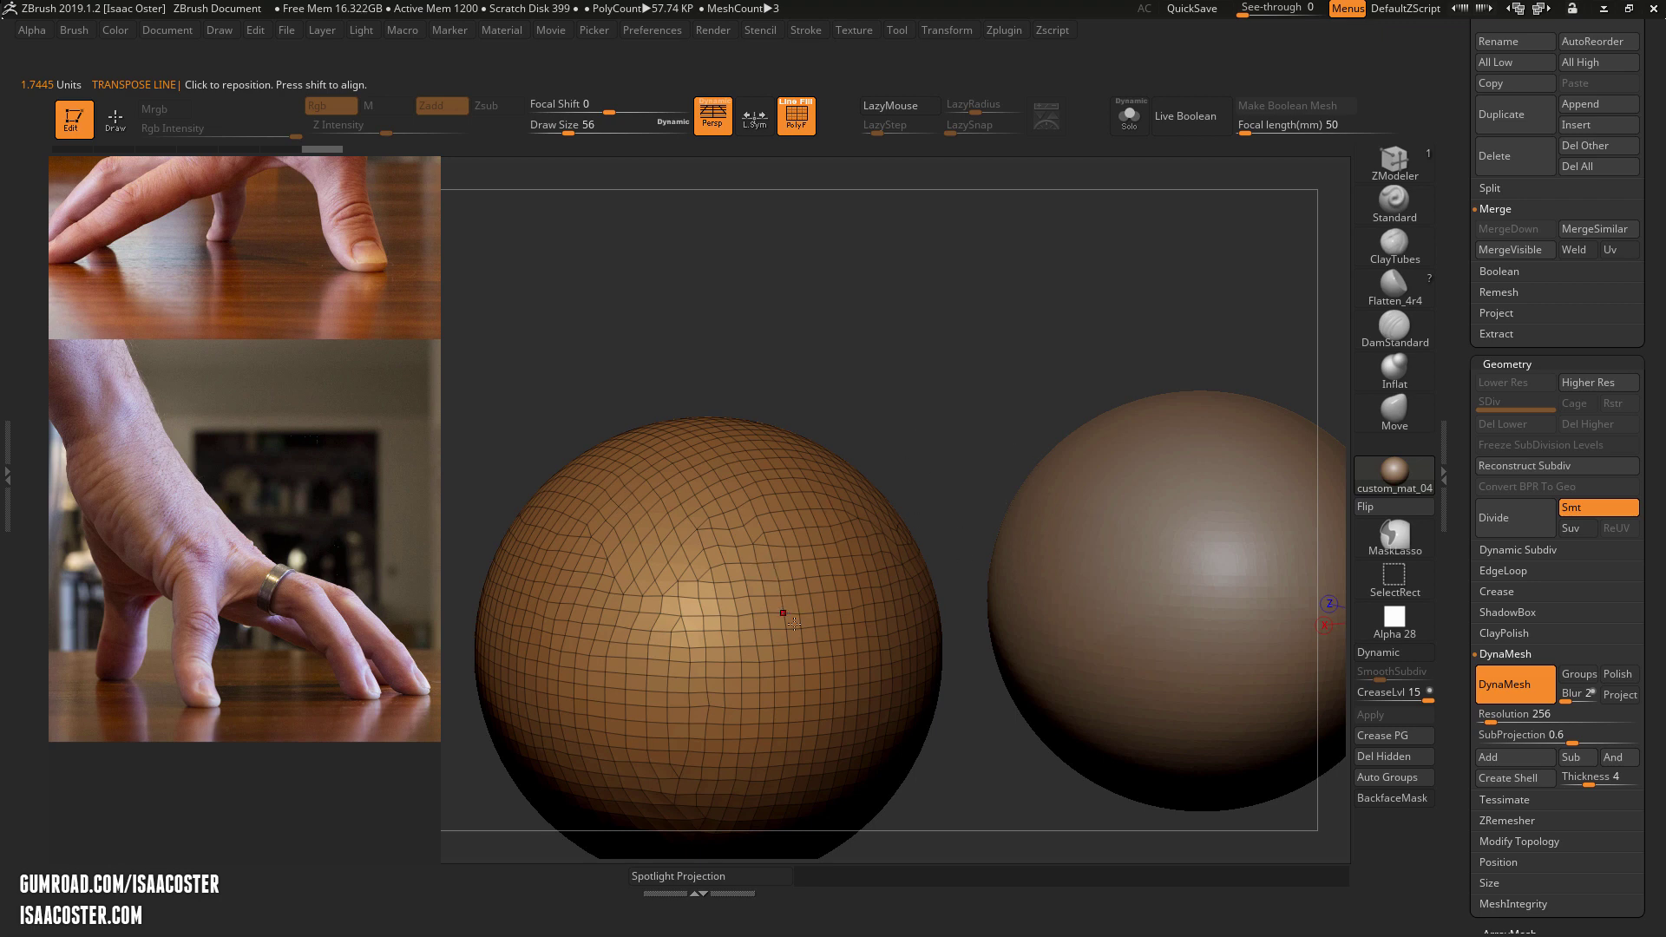
left_click(1393, 411)
key("s")
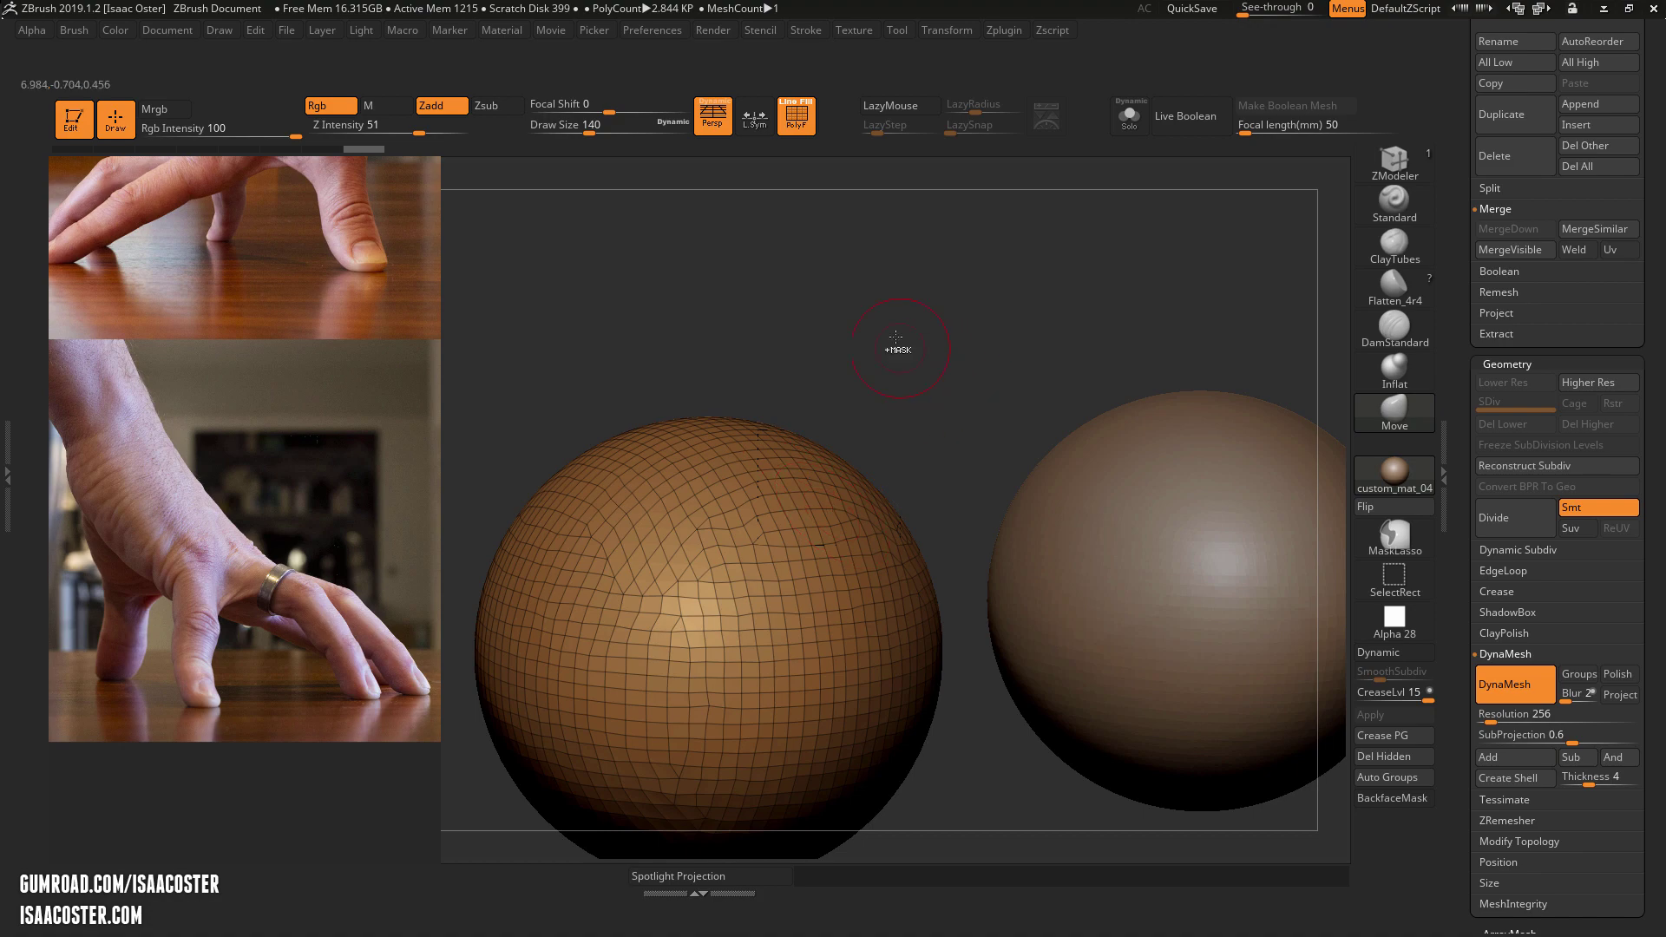
left_click_drag(907, 345, 937, 466, "ctrl")
mouse_move(933, 333)
left_mouse_down("alt")
mouse_move(982, 268)
mouse_move(1049, 432)
left_mouse_up("alt")
Reduce the Draw Size to 46 and compare the end sphere's surface and wireframe with its neighbour, toggling PolyFrame
key("shift+f")
key("shift+f")
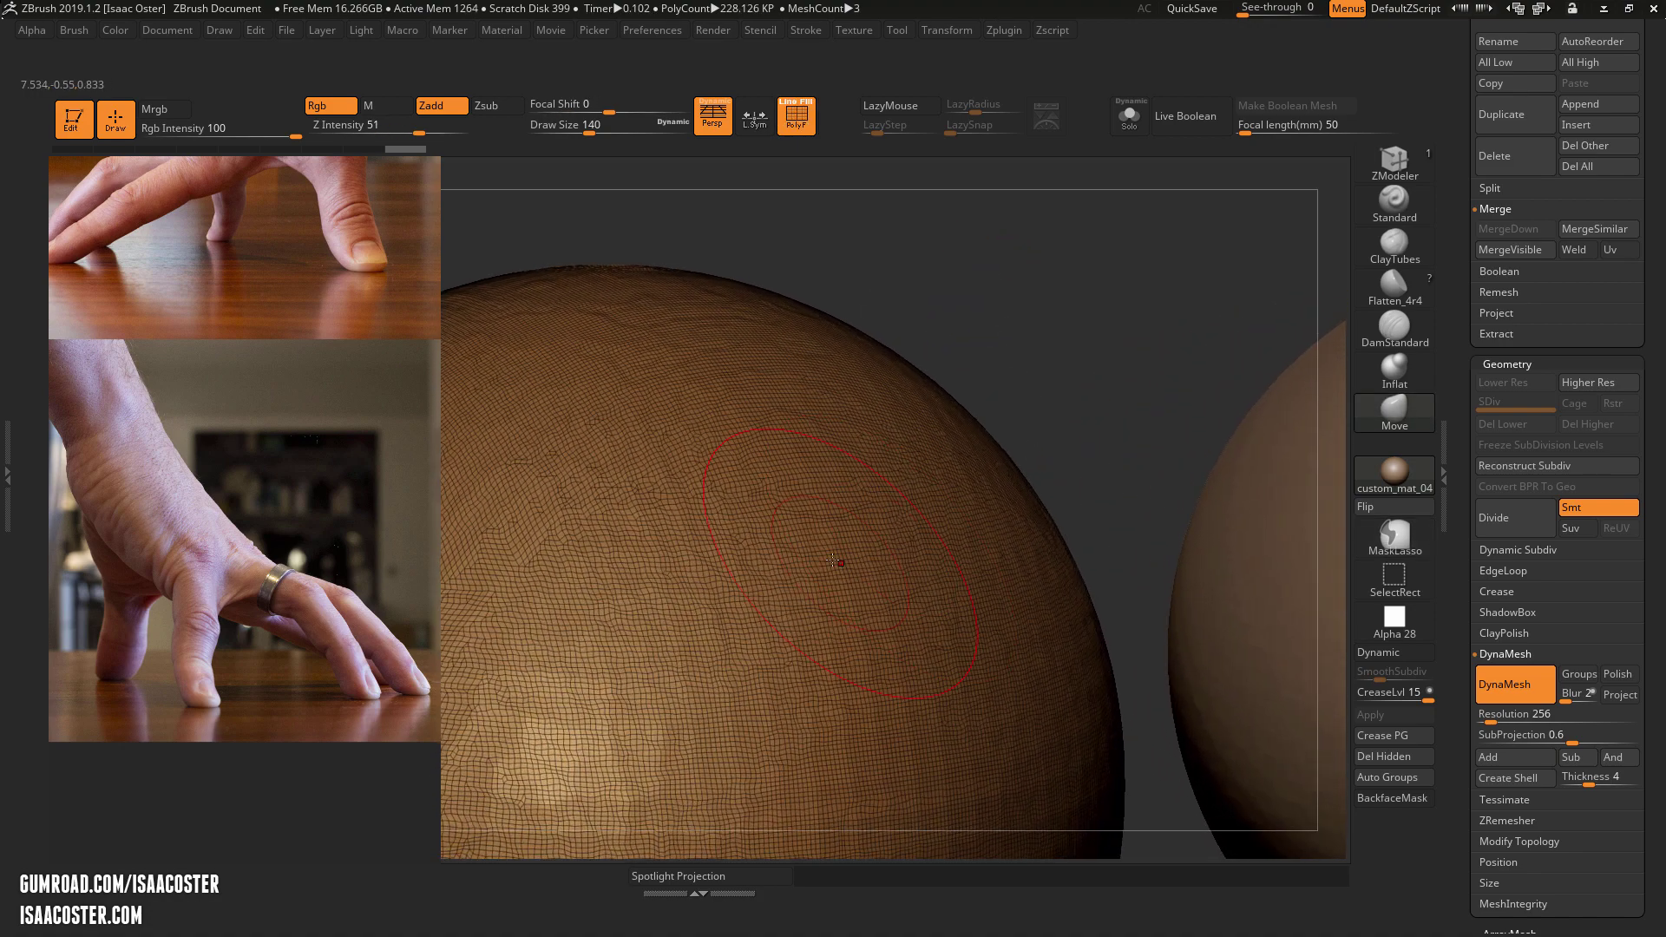
left_click(1232, 600, "alt")
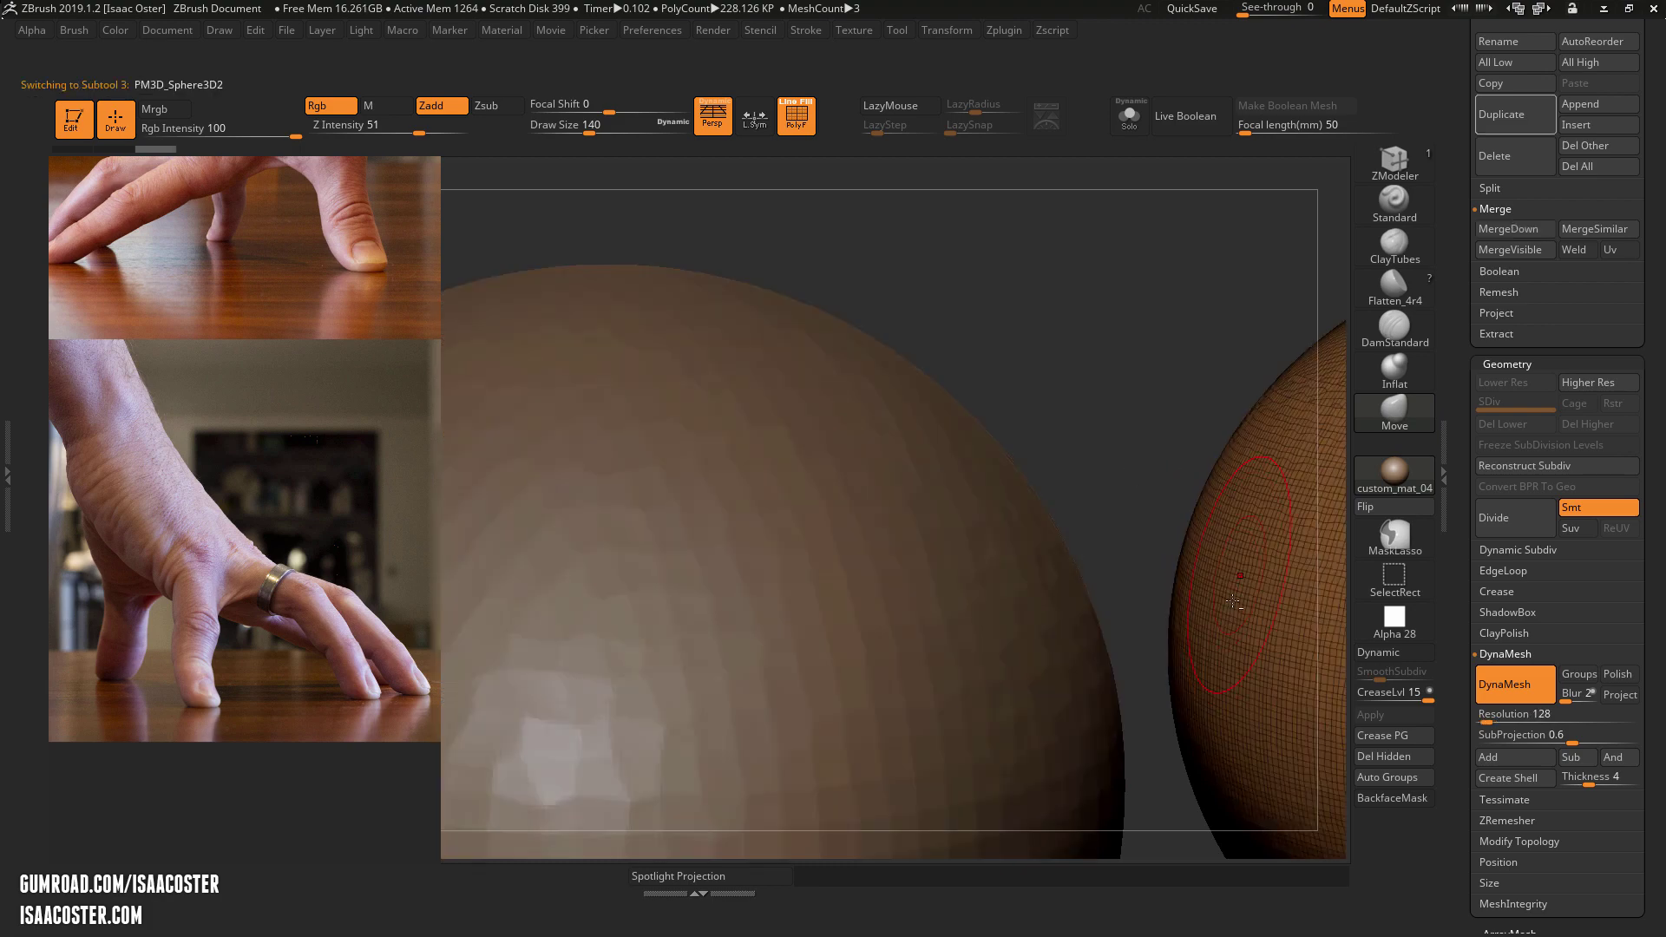
mouse_move(1102, 324)
left_mouse_down("alt")
mouse_move(907, 409)
mouse_move(789, 424)
mouse_move(936, 296)
mouse_move(987, 300)
mouse_move(997, 327)
mouse_move(969, 304)
left_mouse_up("alt")
left_click(648, 686, "alt")
key("s")
left_click_drag(969, 307, 944, 308)
mouse_move(1011, 317)
left_mouse_down("alt")
mouse_move(981, 316)
mouse_move(996, 316)
mouse_move(996, 275)
mouse_move(986, 294)
mouse_move(1043, 307)
left_mouse_up("alt")
key("shift+f")
key("shift+f")
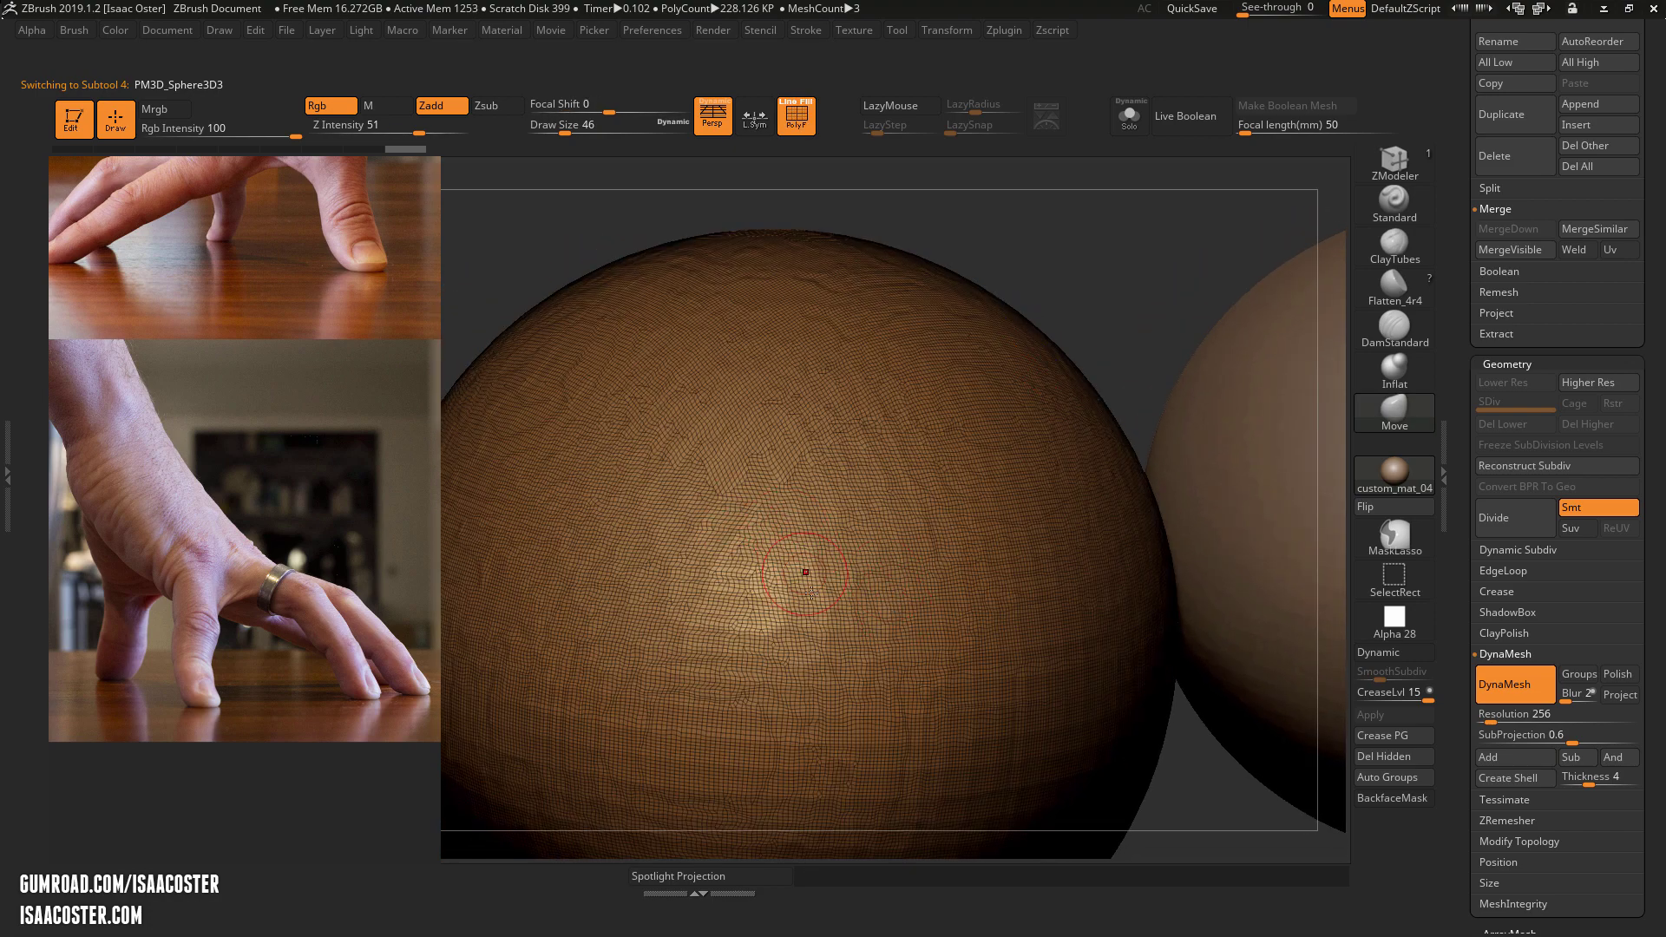
mouse_move(1045, 326)
left_mouse_down("alt")
mouse_move(1037, 283)
mouse_move(1079, 286)
left_mouse_up("alt")
Hide the PolyFrame and smooth the end sphere's faceted surface with the Polish deformation
key("shift+f")
left_click_drag(1183, 290, 959, 267, "alt")
left_click_drag(1461, 511, 1440, 348)
left_click_drag(1585, 599, 1585, 529)
left_click_drag(1484, 689, 1607, 694)
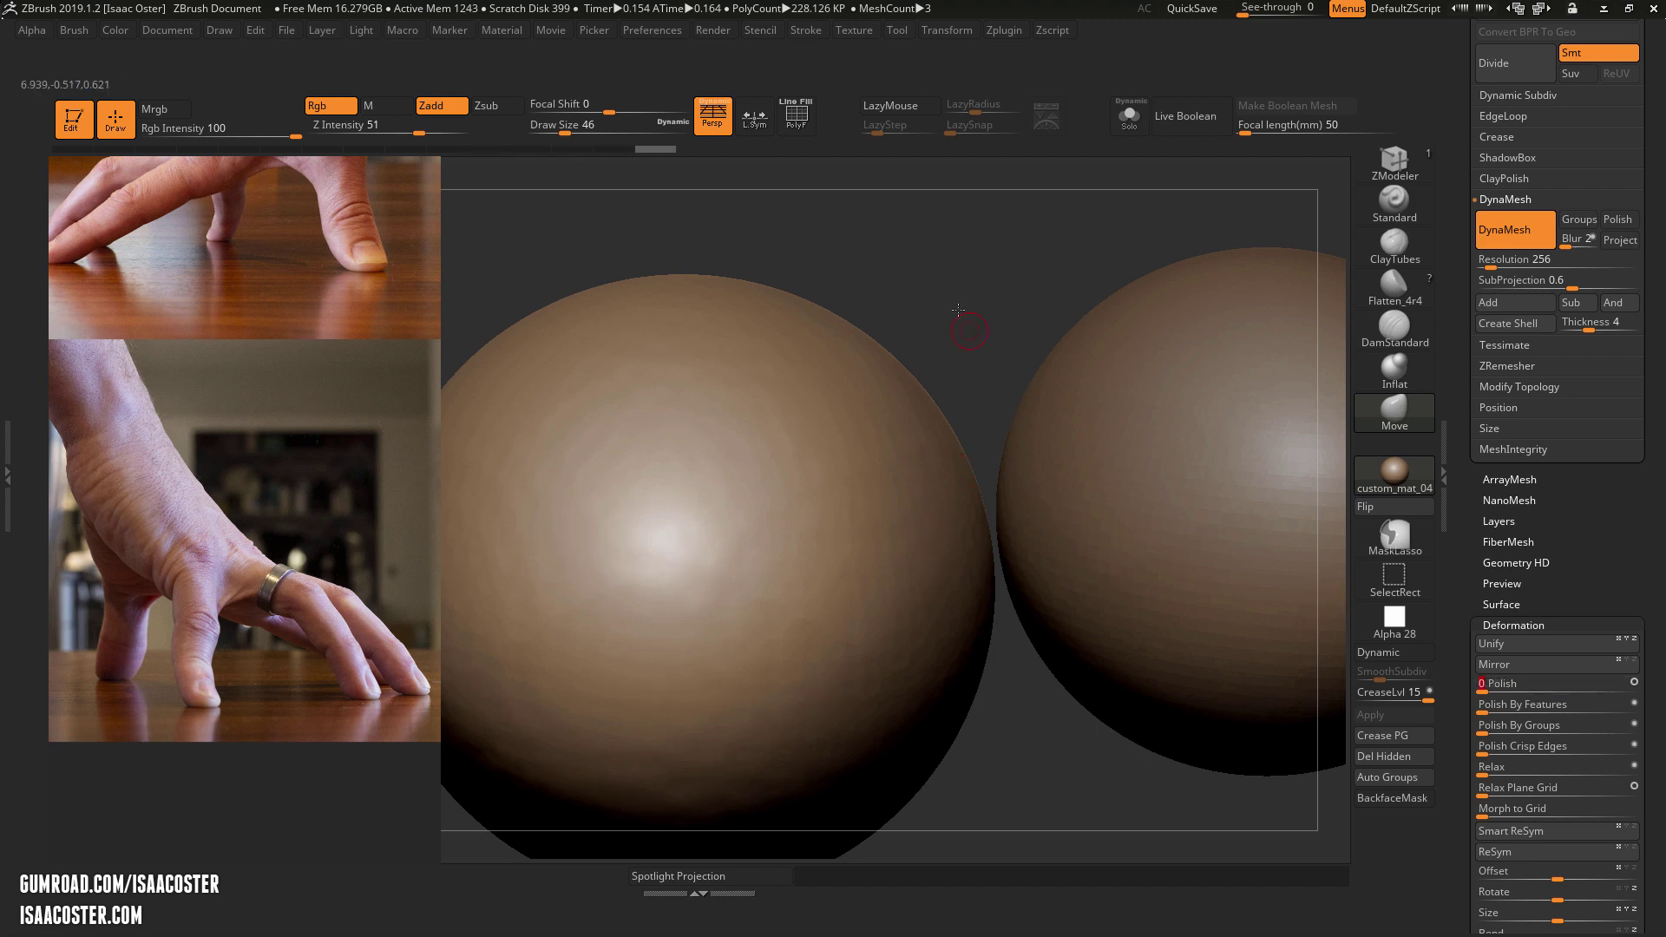
left_click_drag(958, 310, 859, 329, "alt")
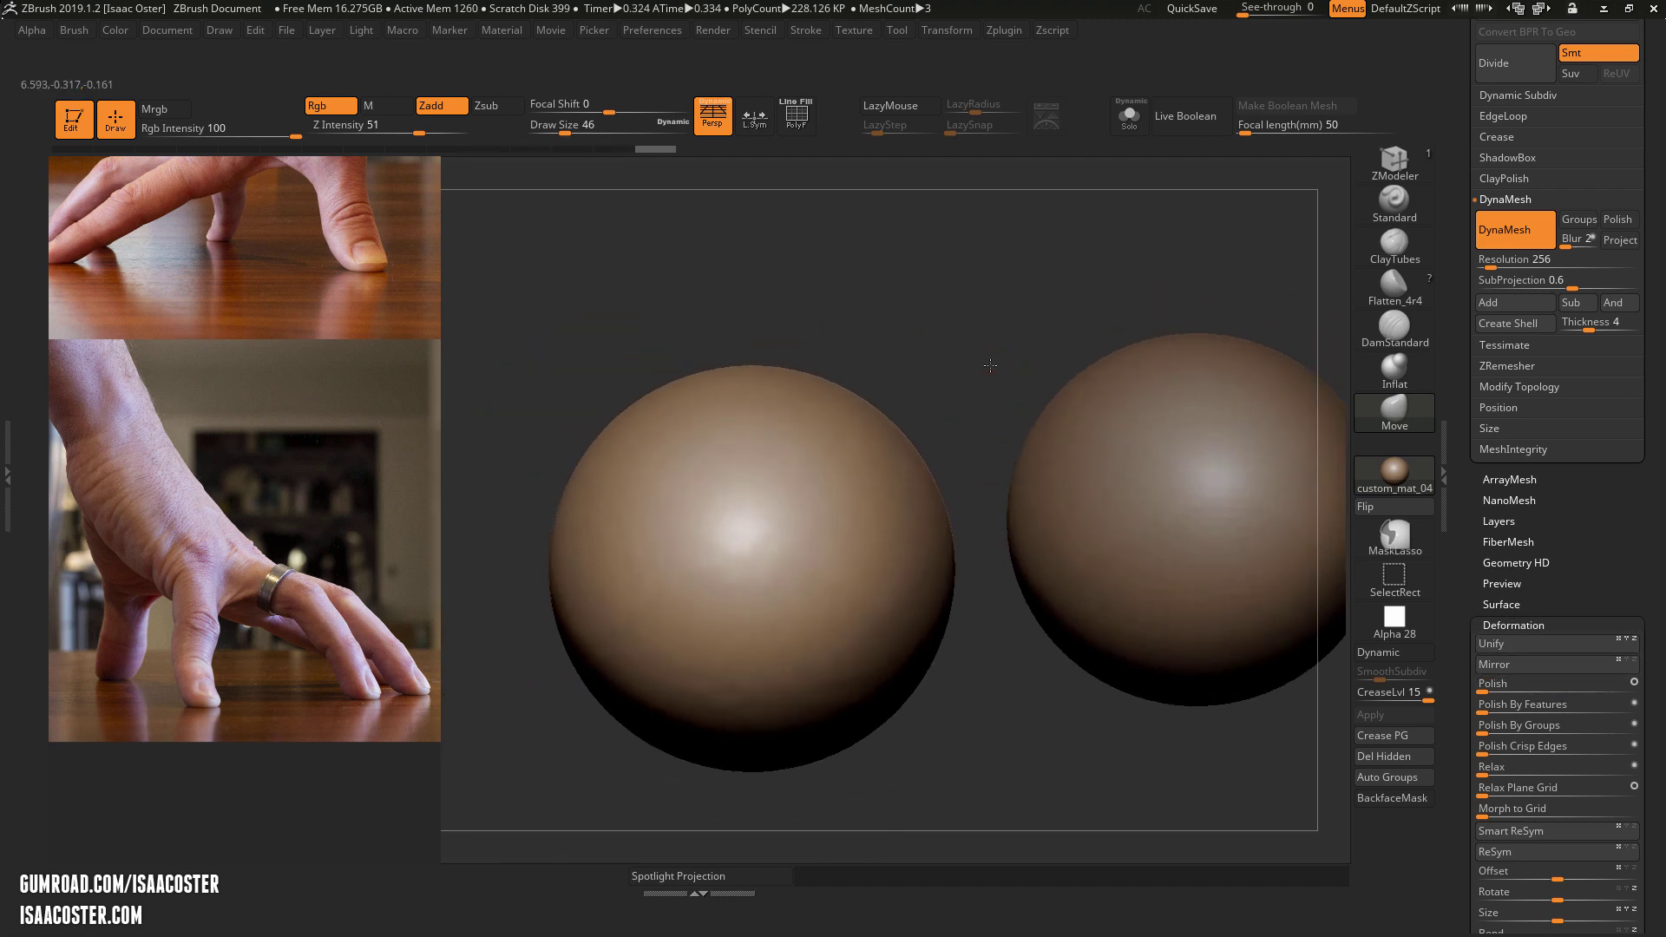
Display the PolyFrame again and examine the polished end sphere alongside the other three spheres in the row
mouse_move(990, 365)
left_mouse_down()
mouse_move(899, 346)
mouse_move(920, 371)
mouse_move(989, 381)
left_mouse_up()
key("shift+f")
left_click_drag(924, 314, 760, 460, "alt")
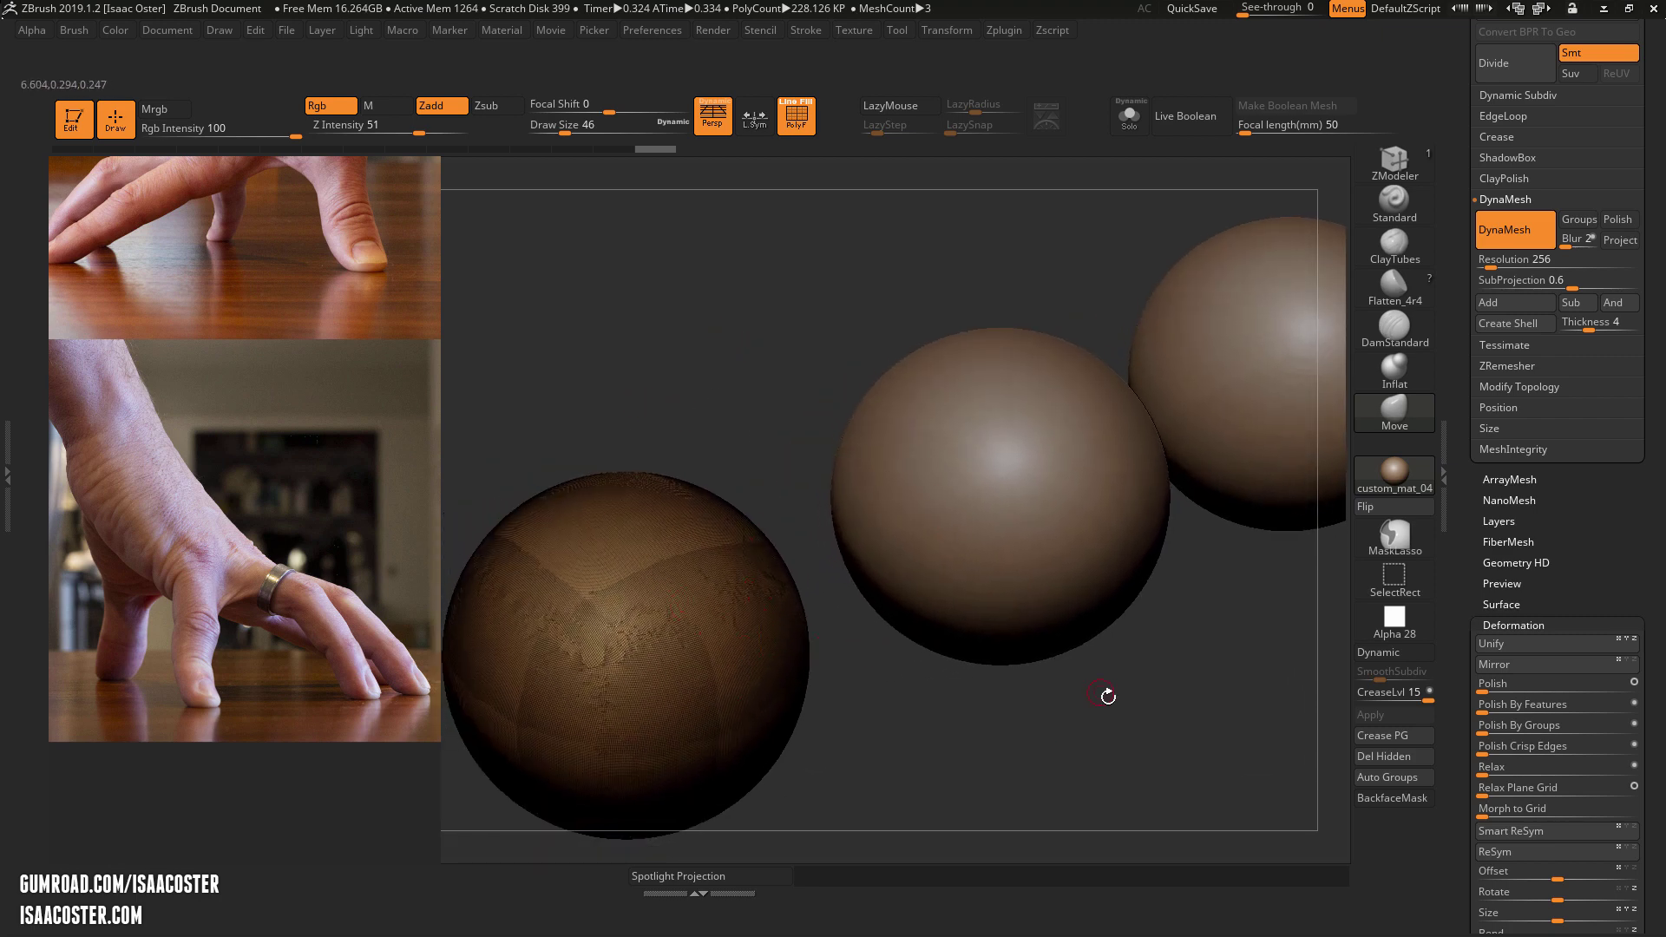
left_click_drag(1108, 695, 1119, 740)
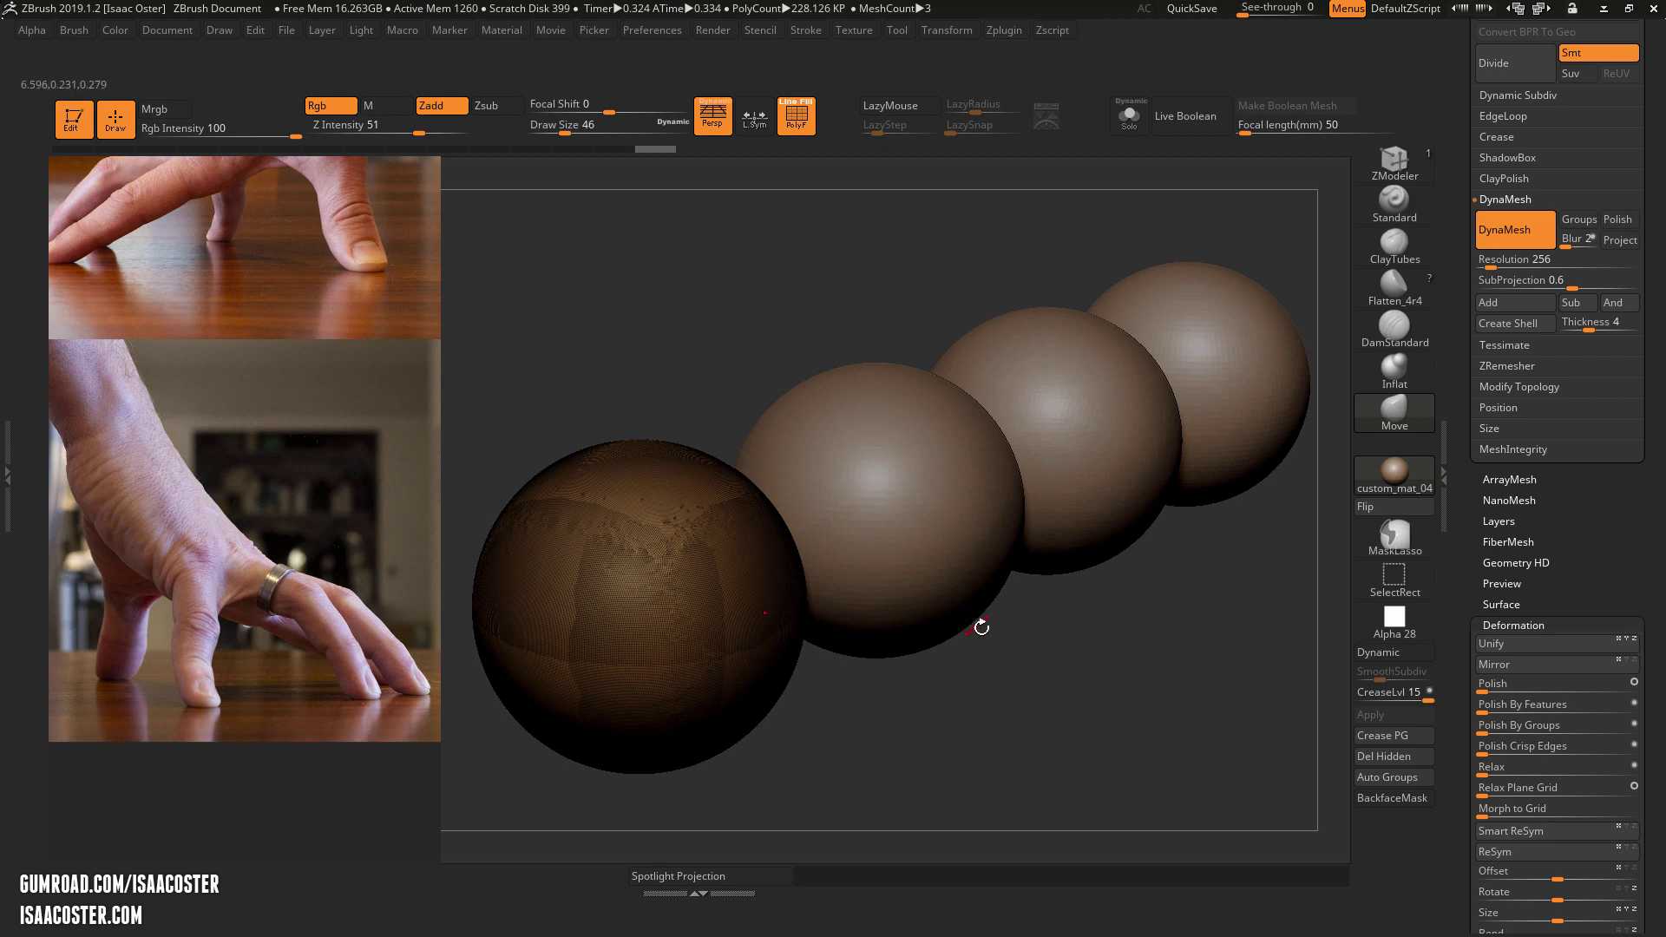
left_click_drag(1157, 668, 1148, 708)
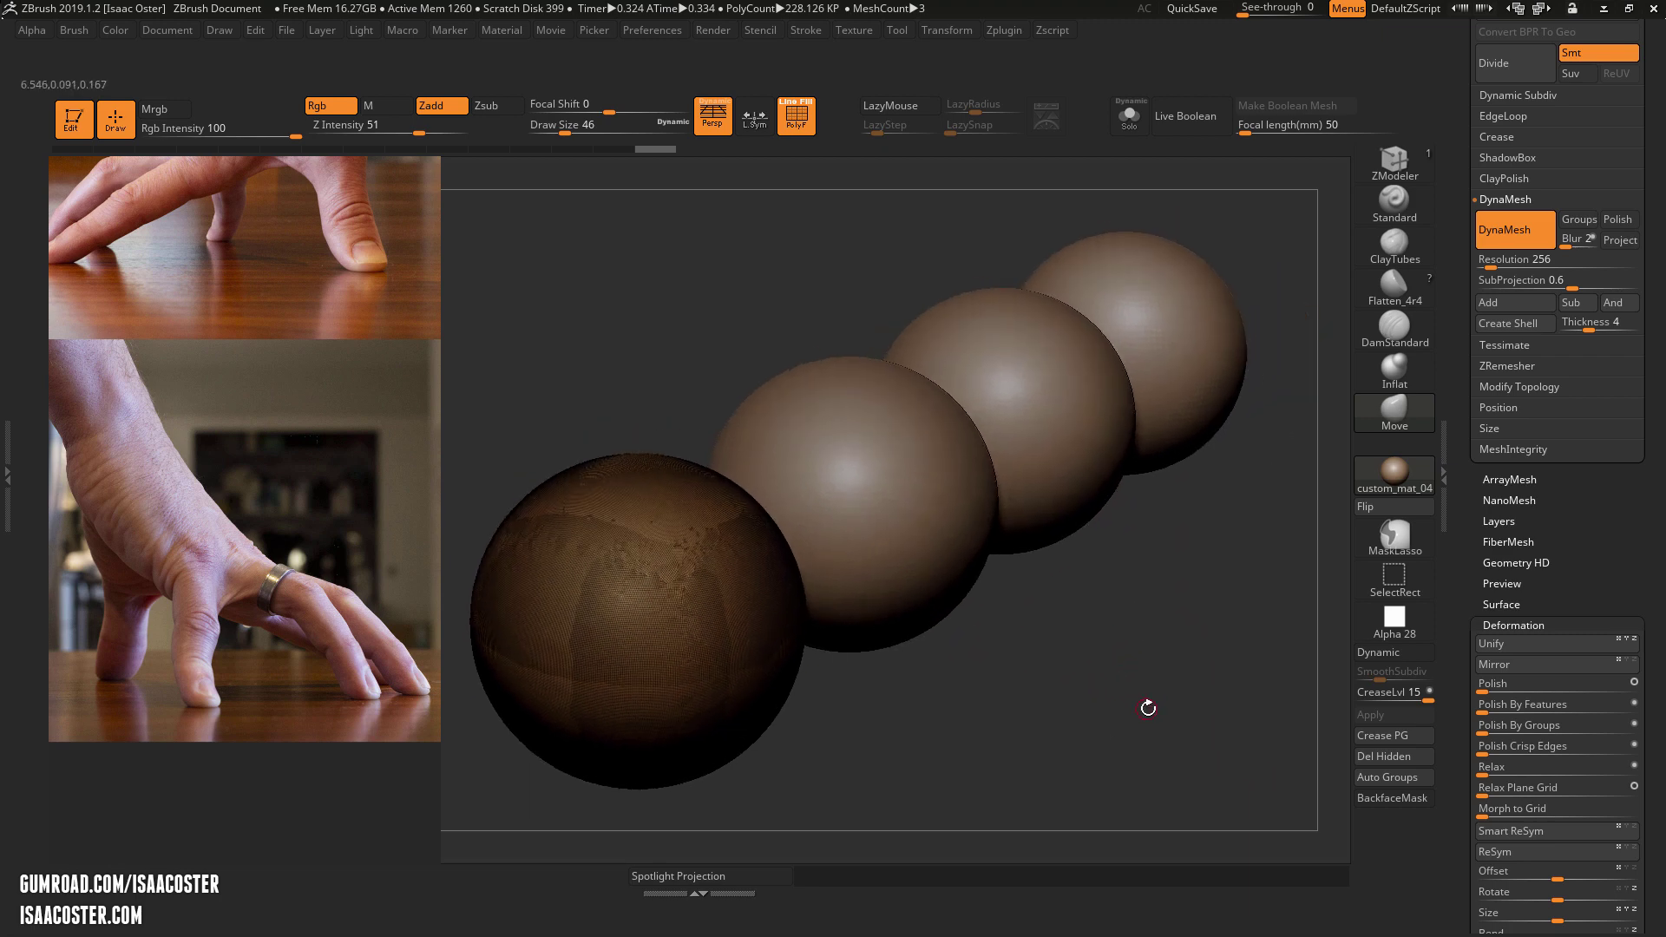